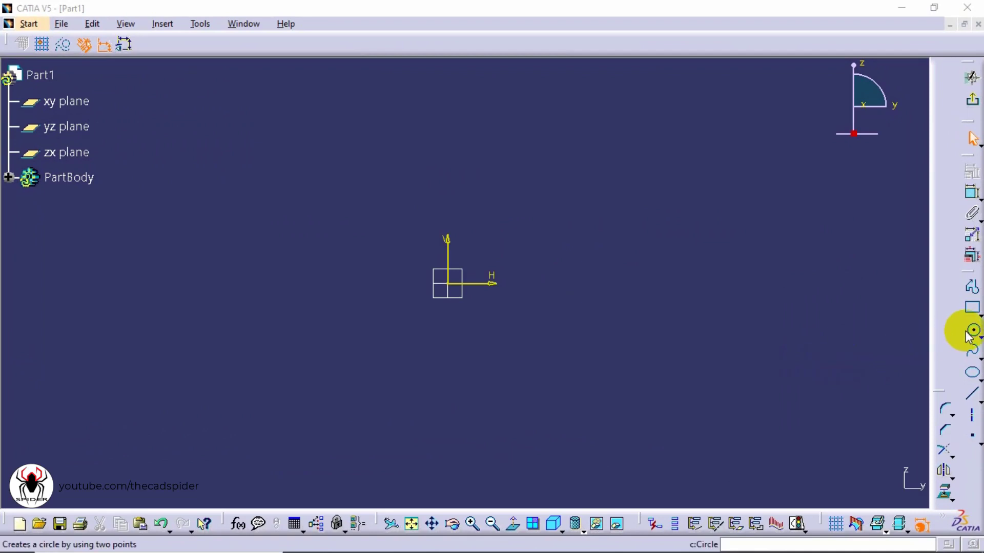
Draw a circle of radius 30 mm centred on the sketch origin and move its radius dimension outside the circle
click(978, 337)
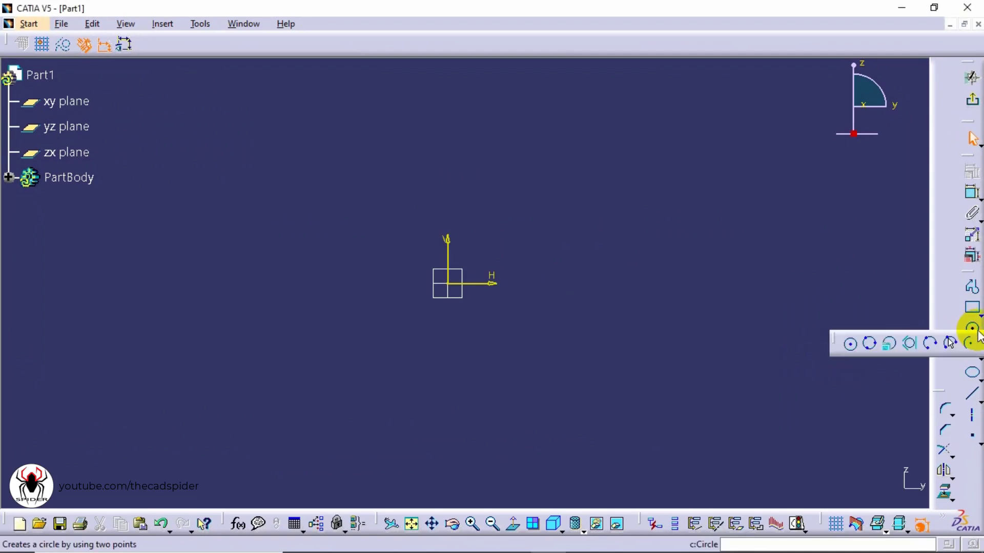
click(849, 344)
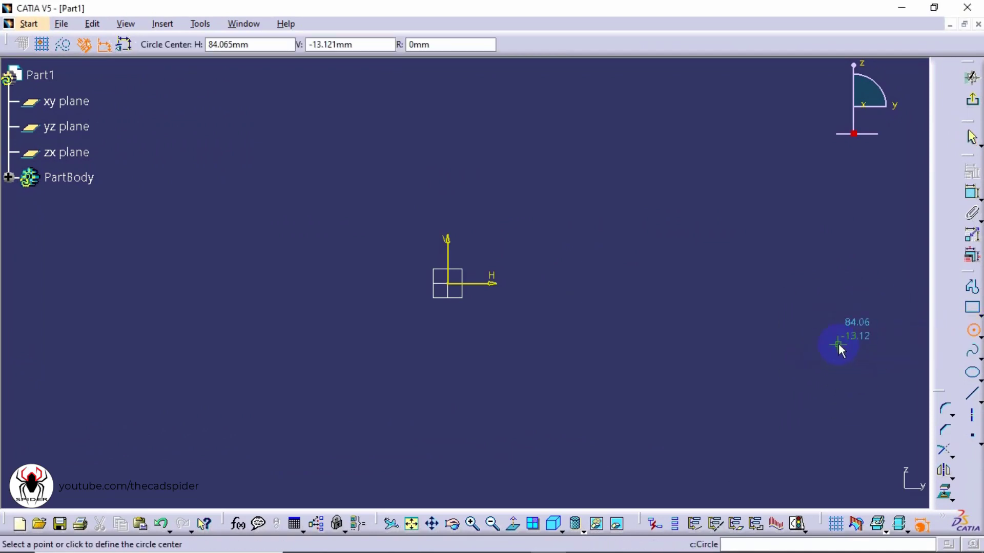
click(448, 283)
key(Tab)
key(Tab)
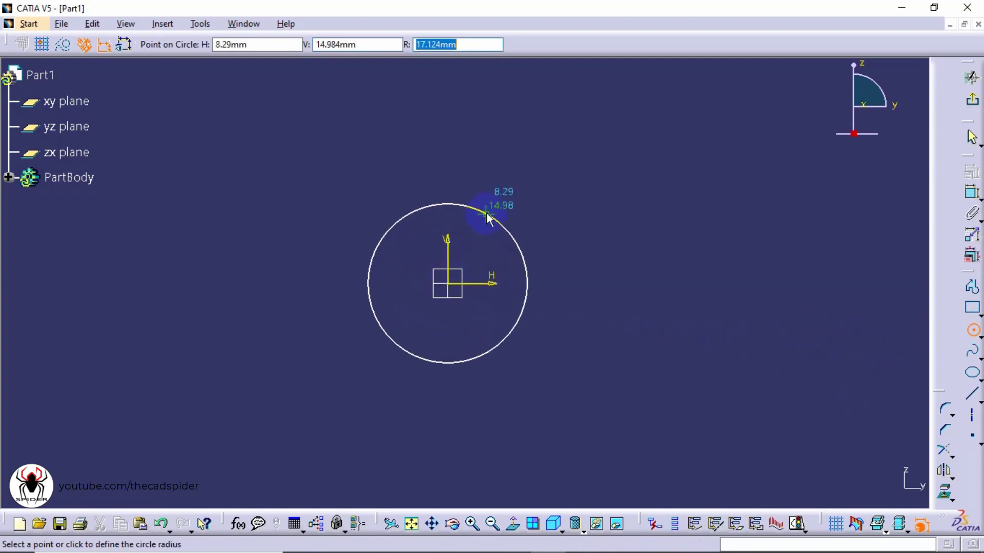
key(Return)
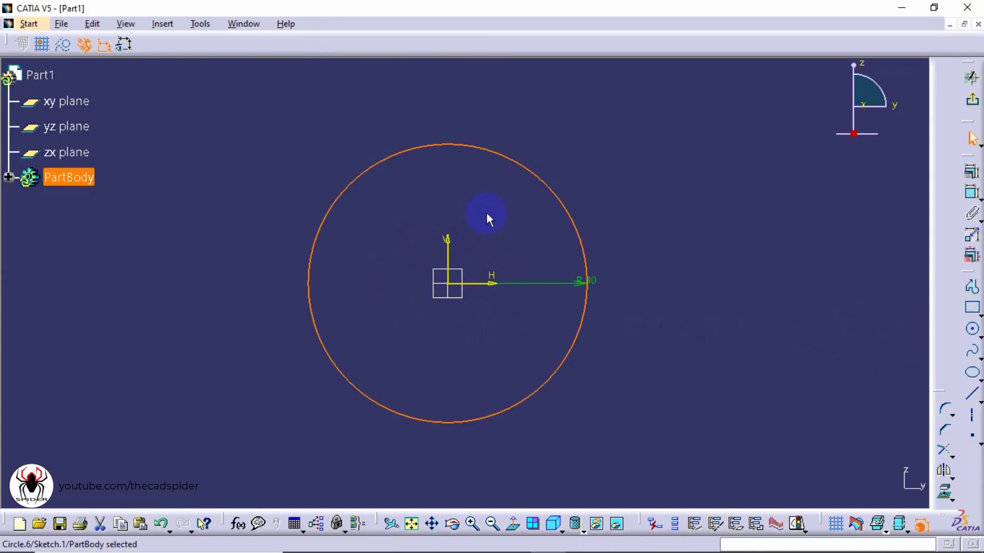
key(Escape)
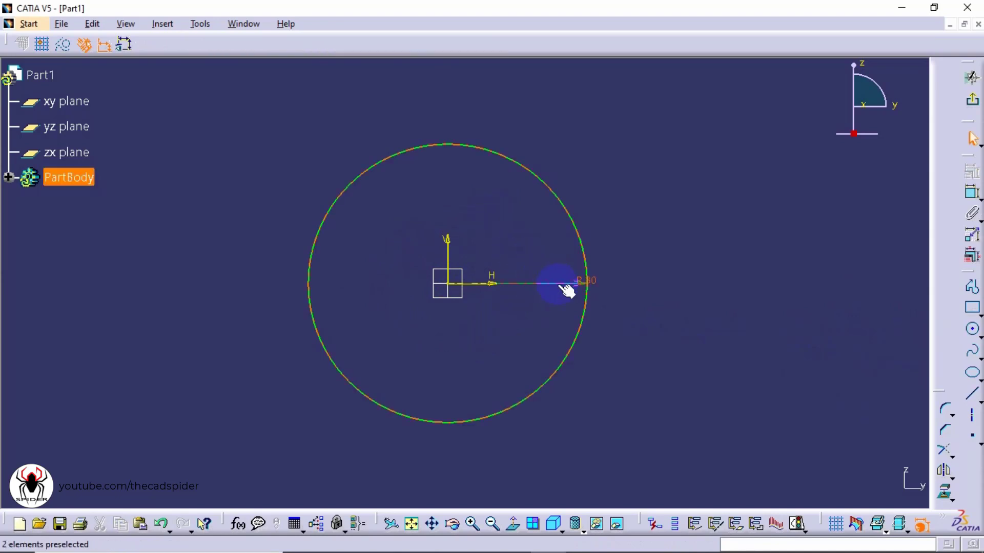
drag(567, 282, 597, 127)
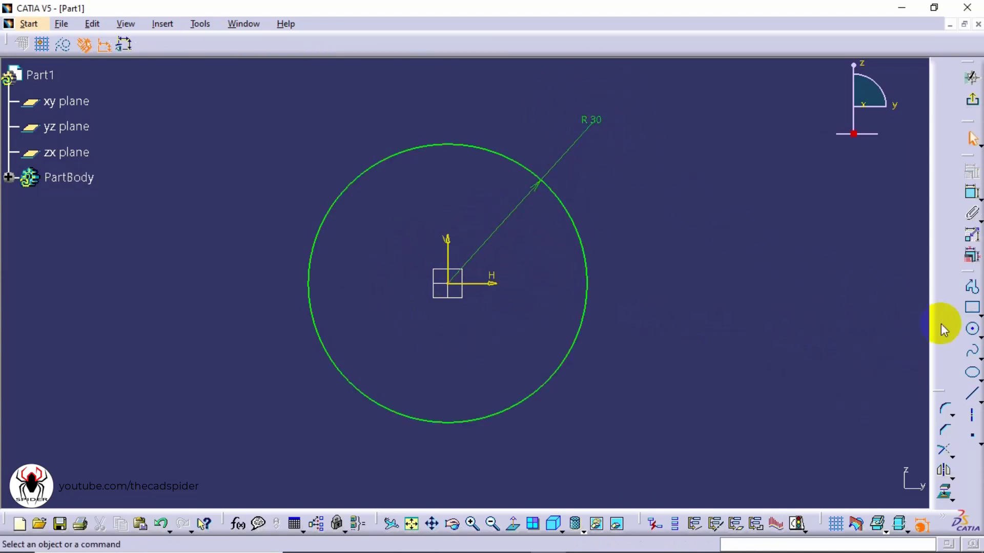
Draw a smaller concentric circle about 33 mm in diameter at the sketch origin
click(971, 329)
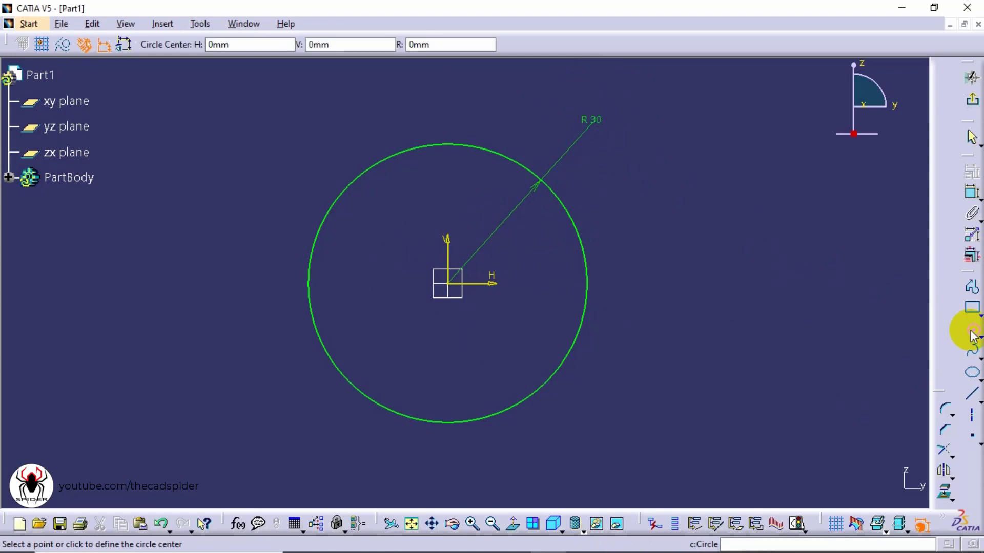
click(448, 283)
click(463, 206)
Draw two concentric circles about 24 mm and 41 mm in diameter, centred on the H axis about 91 mm right of the origin
mouse_move(708, 291)
middle_down()
mouse_move(640, 304)
mouse_move(665, 315)
middle_up()
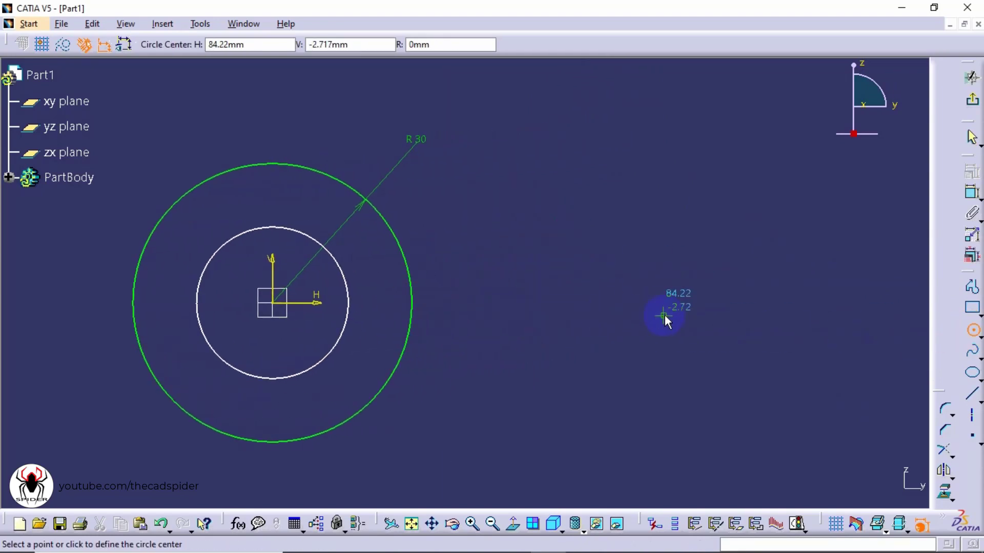
click(697, 302)
click(707, 246)
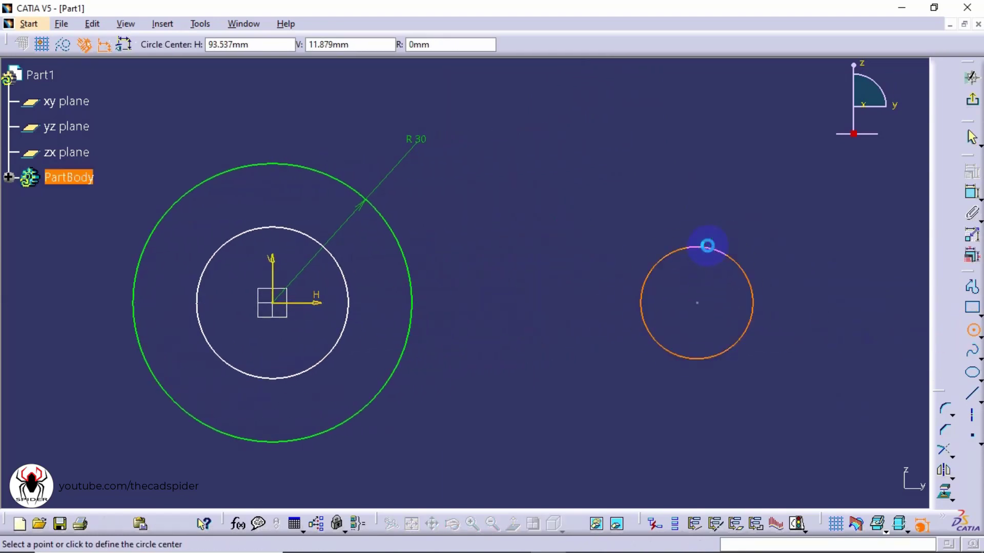
click(696, 302)
click(708, 209)
key(Escape)
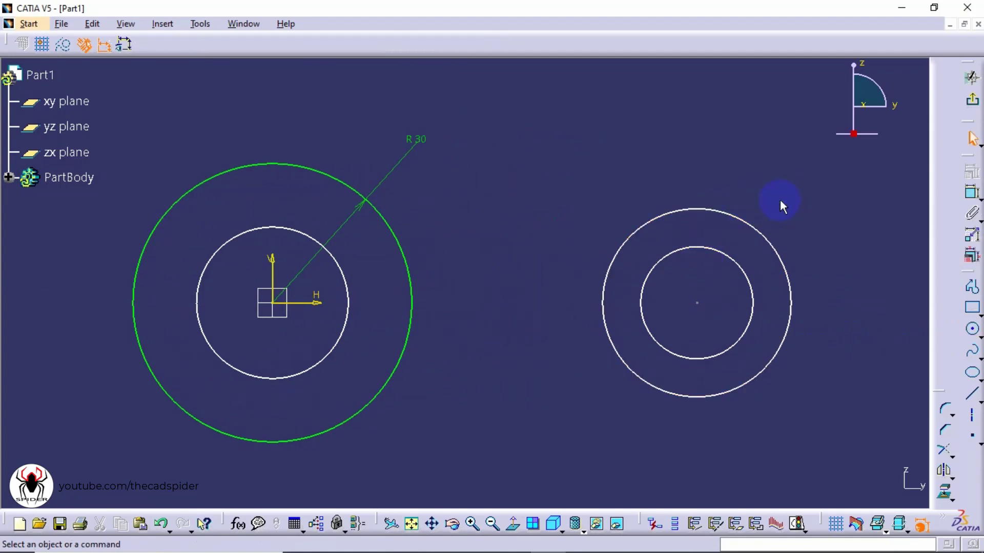
Dimension the diameters of the inner circle at the origin and both circles of the right-hand pair
click(973, 194)
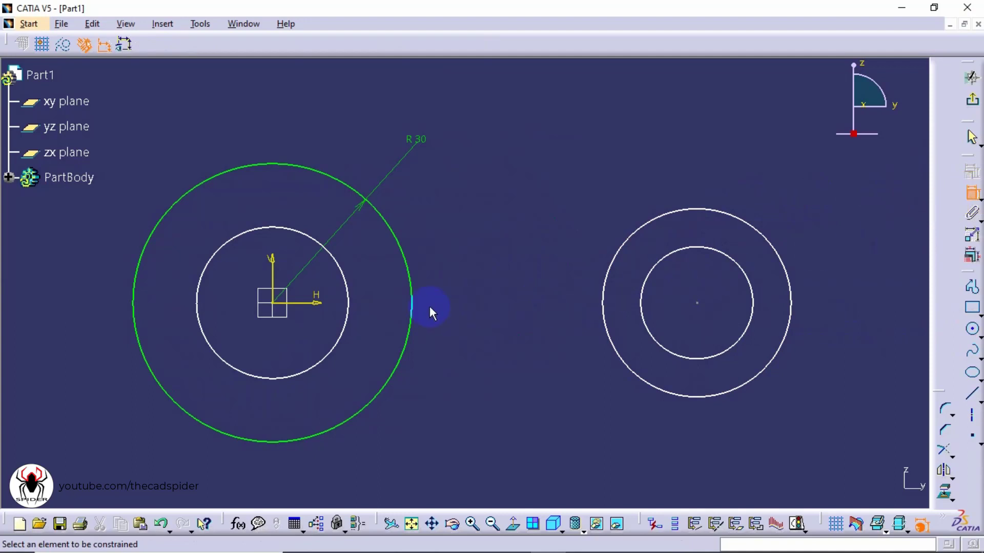
click(347, 321)
click(393, 438)
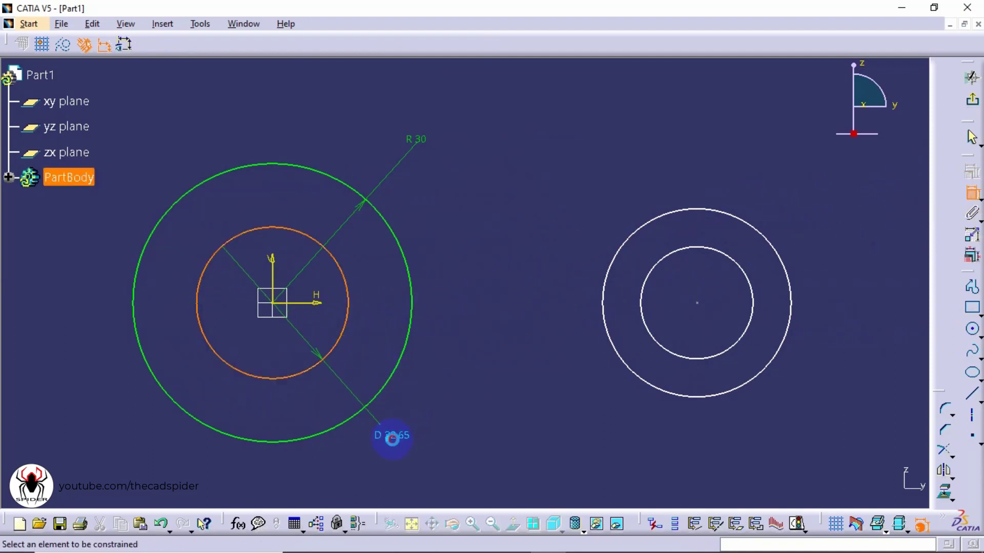
click(649, 388)
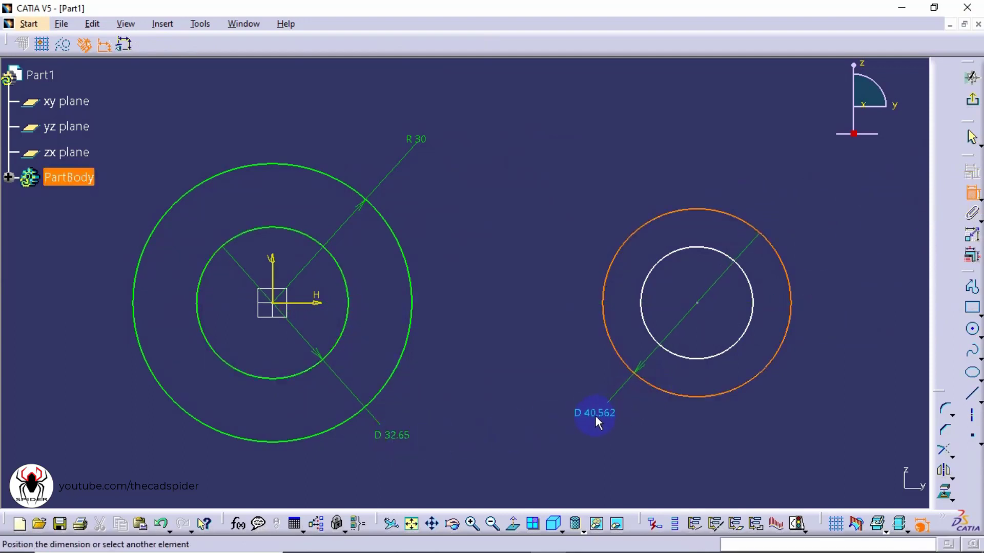
click(596, 416)
click(725, 353)
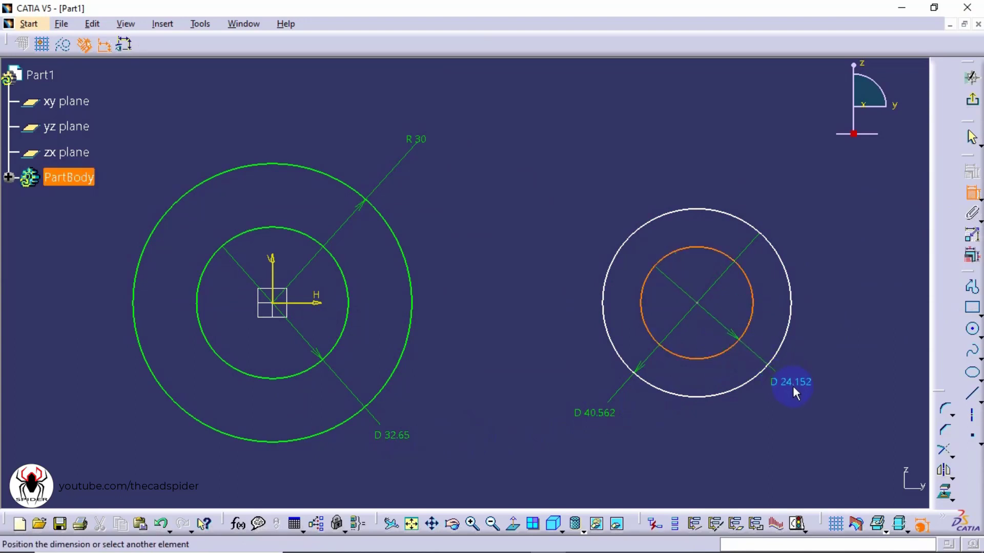
click(794, 388)
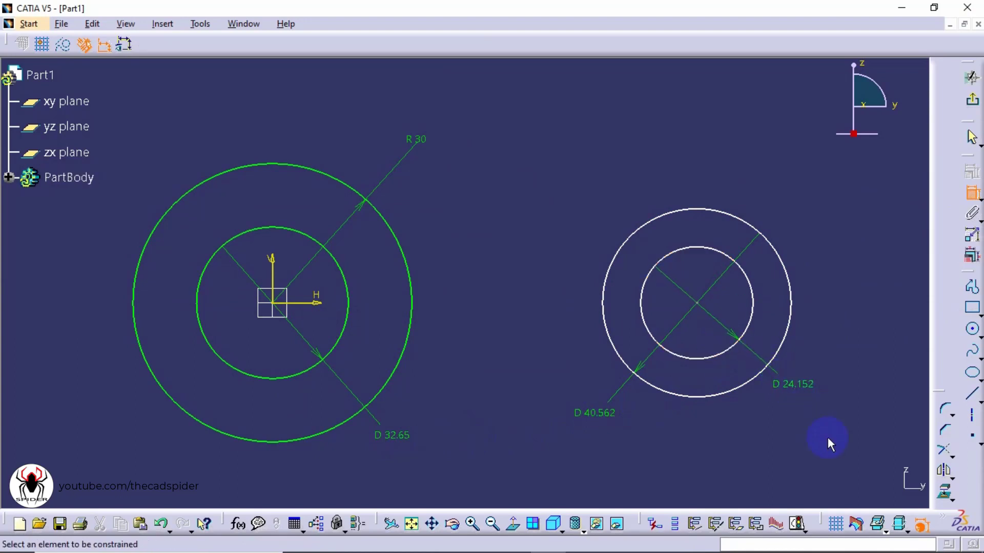
Set the inner circle at the origin to 35 mm, keeping the dimension type as Diameter
double_click(406, 438)
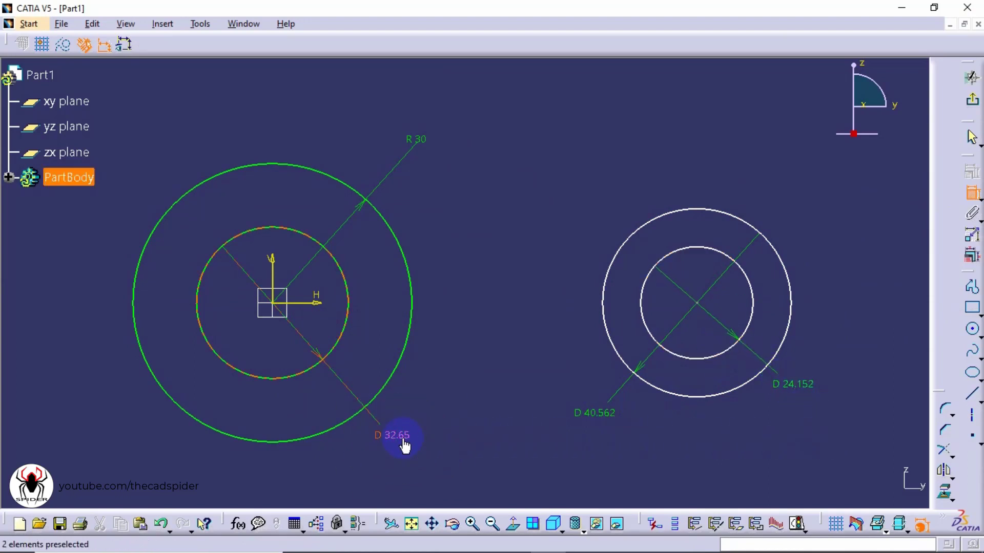
drag(247, 314, 675, 68)
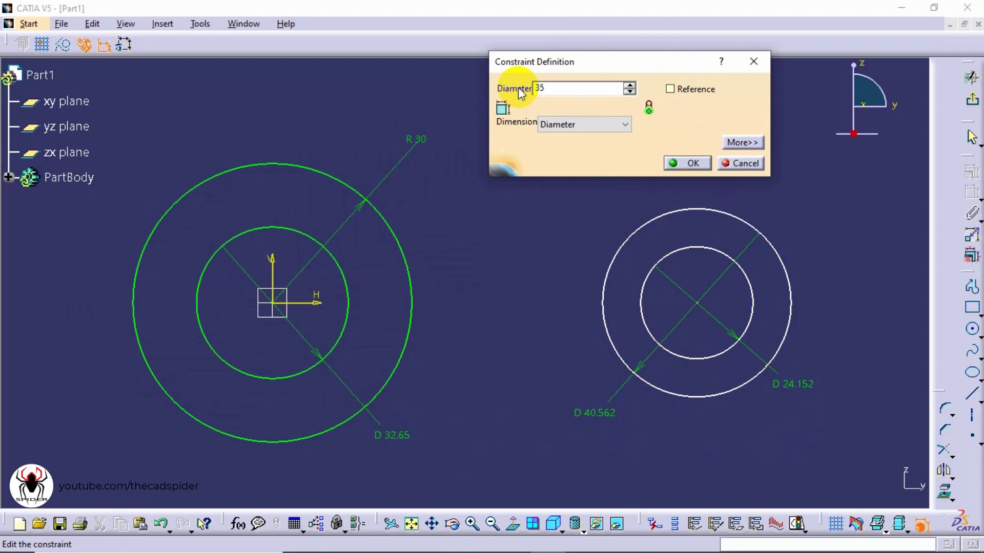
click(552, 125)
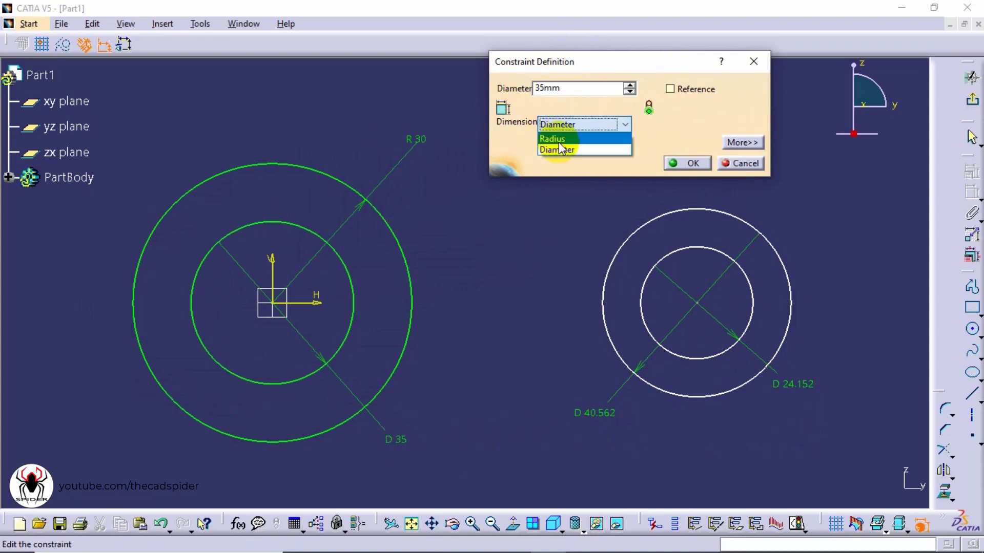
click(565, 125)
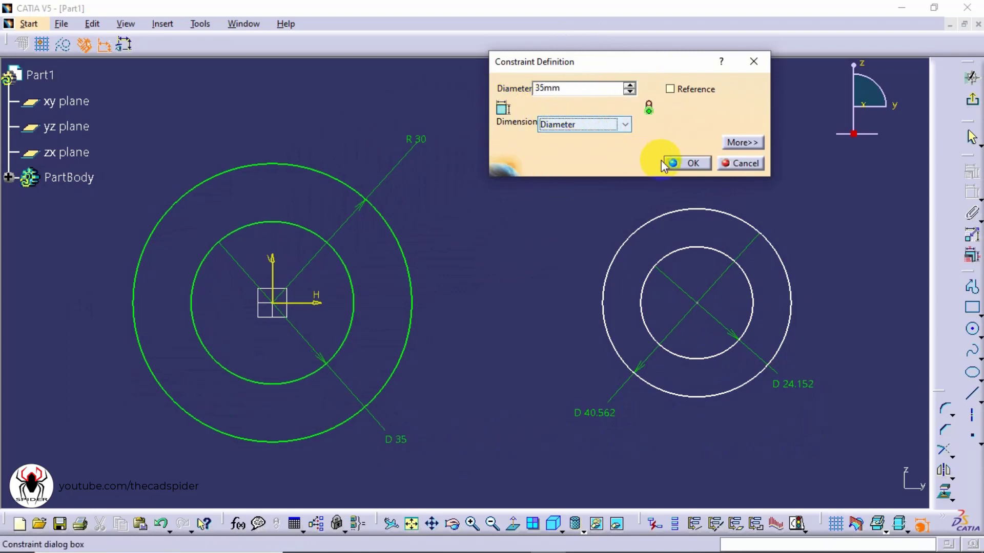
click(682, 163)
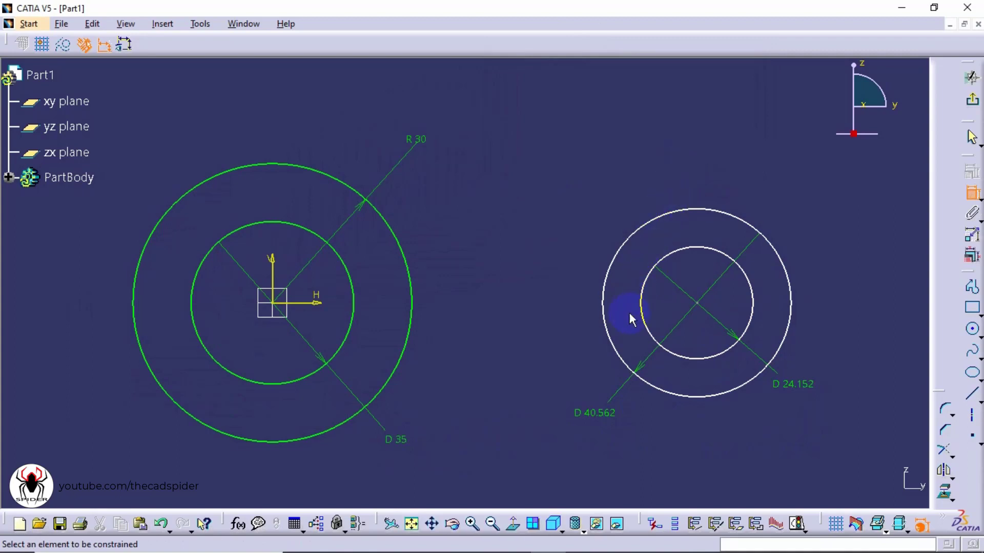
Set the right-hand pair's outer circle diameter to 40 mm and its inner circle diameter to 20 mm
double_click(604, 418)
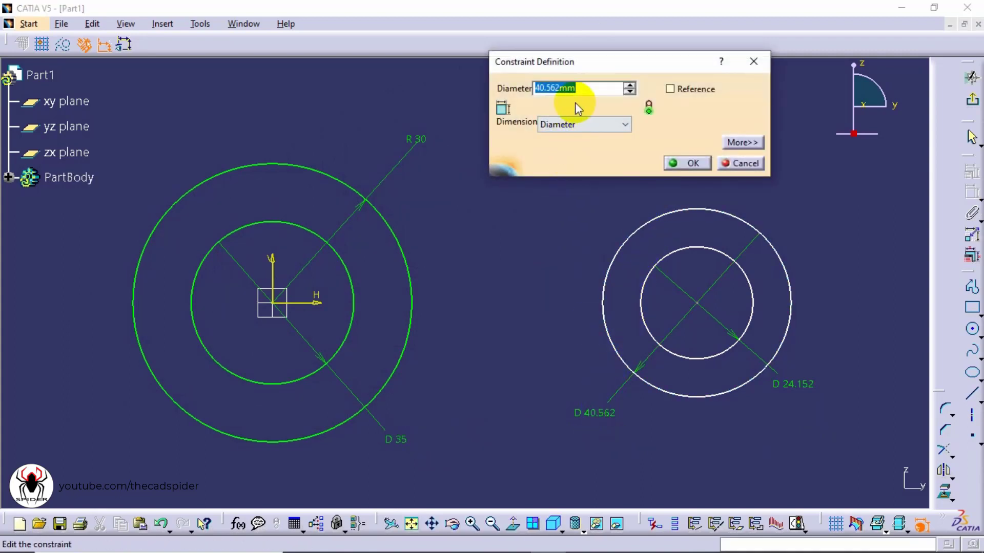
click(536, 88)
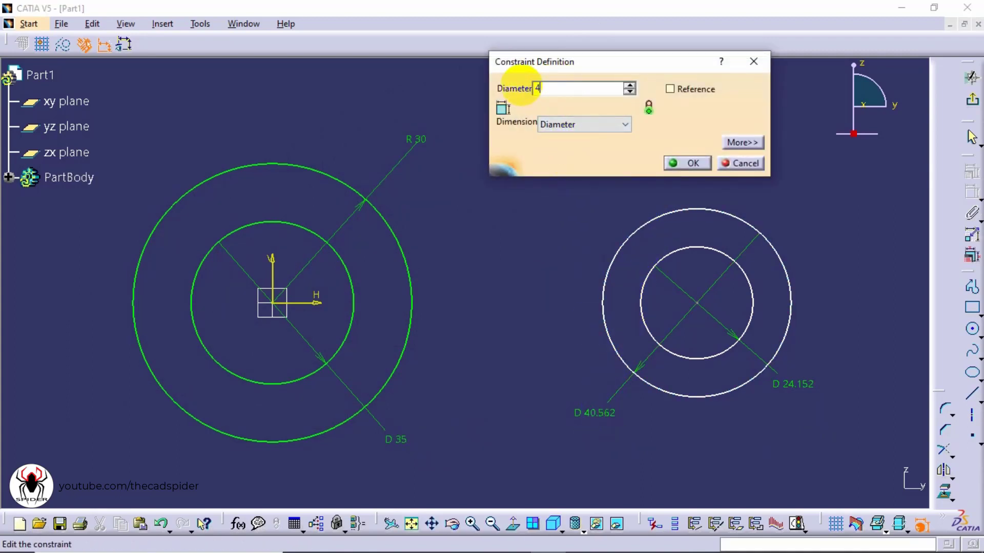
click(681, 163)
double_click(796, 383)
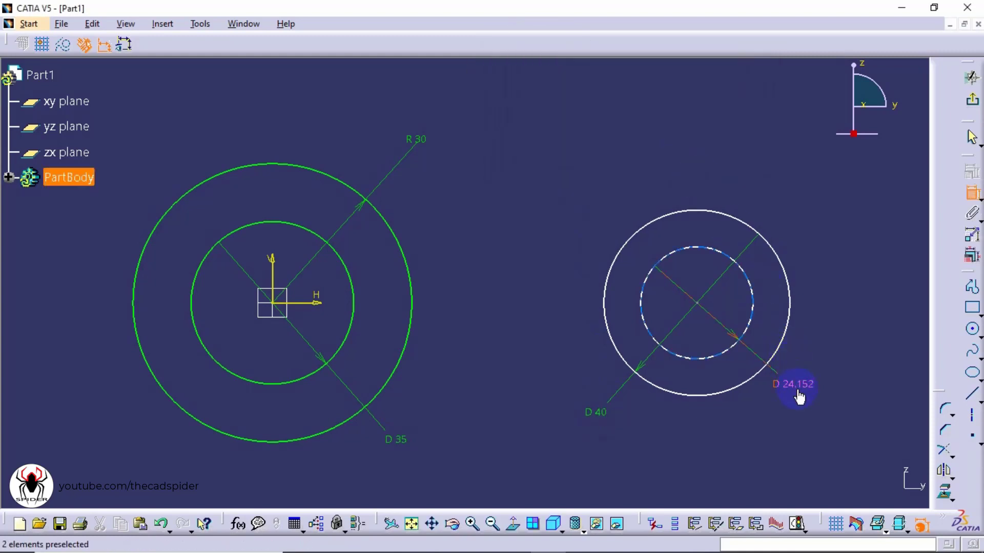
click(521, 83)
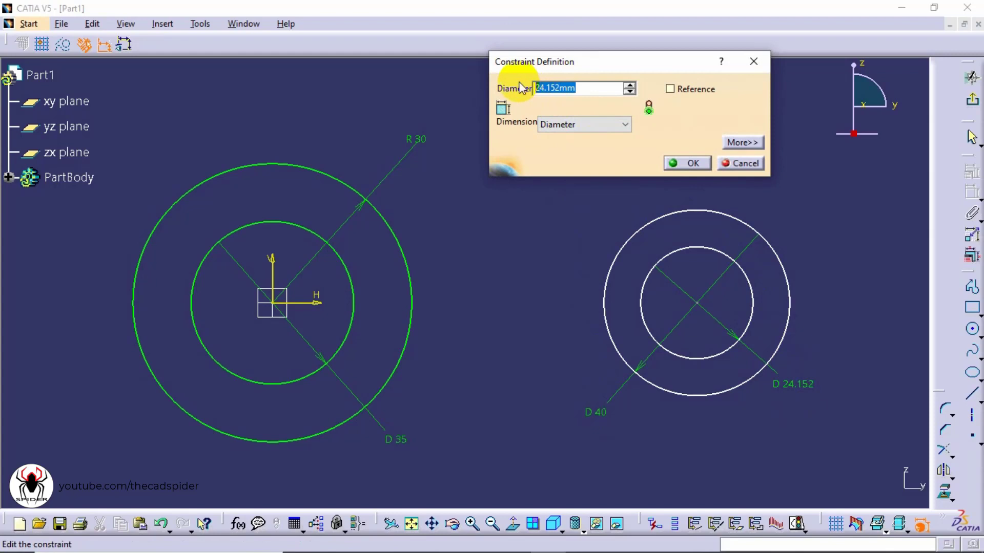
text(20)
click(684, 164)
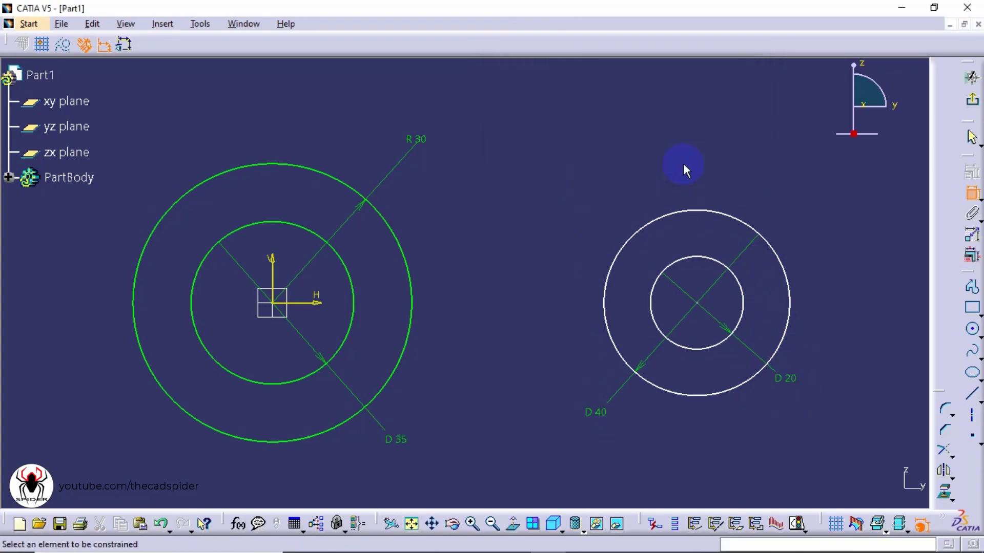
Dimension the distance between the origin and the right-hand circles' centre, and set it to 75 mm
click(697, 303)
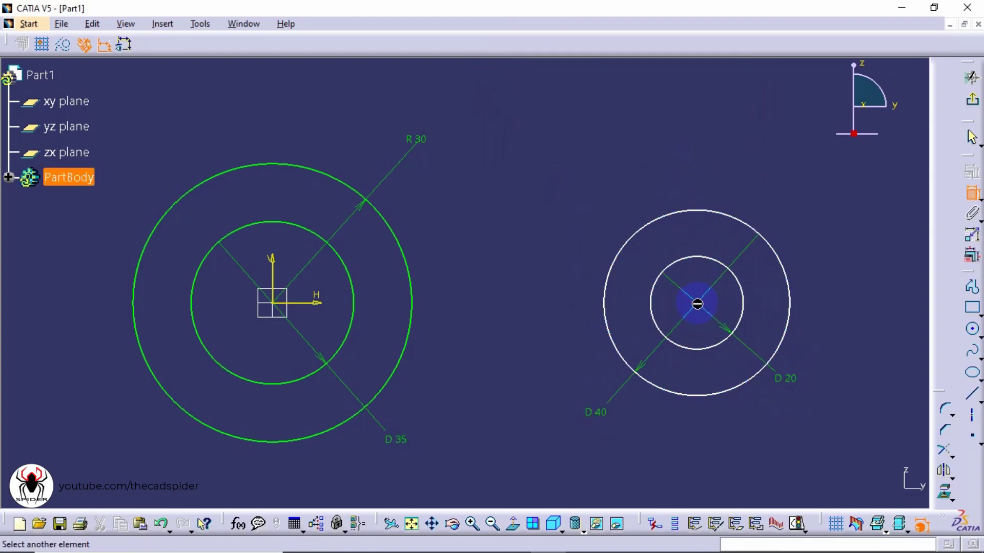
click(272, 306)
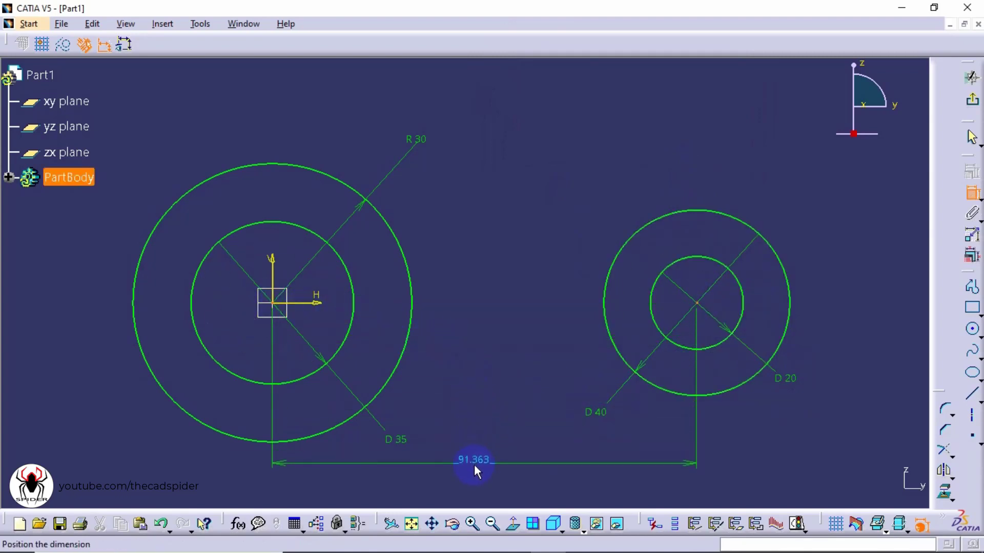
click(471, 464)
middle_drag(518, 268, 513, 300)
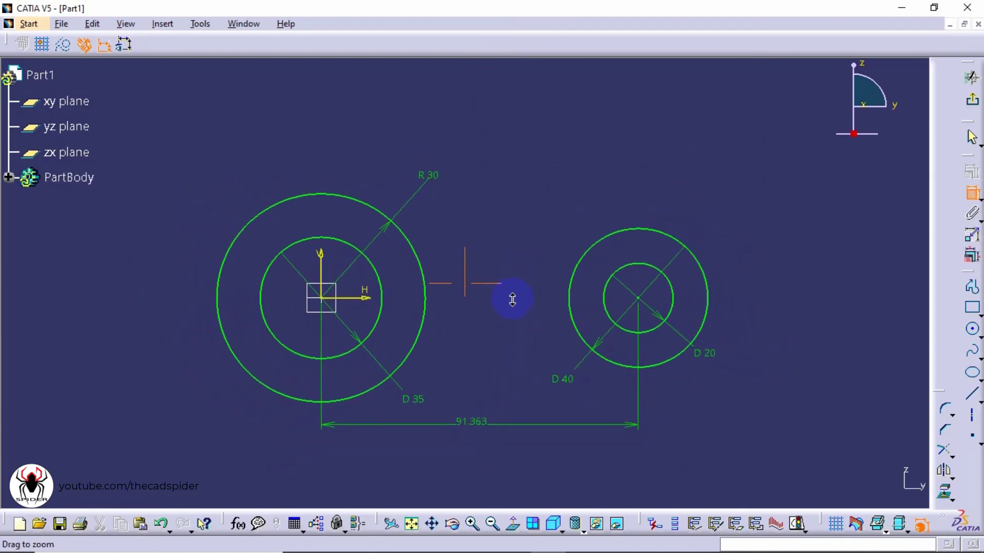
double_click(476, 422)
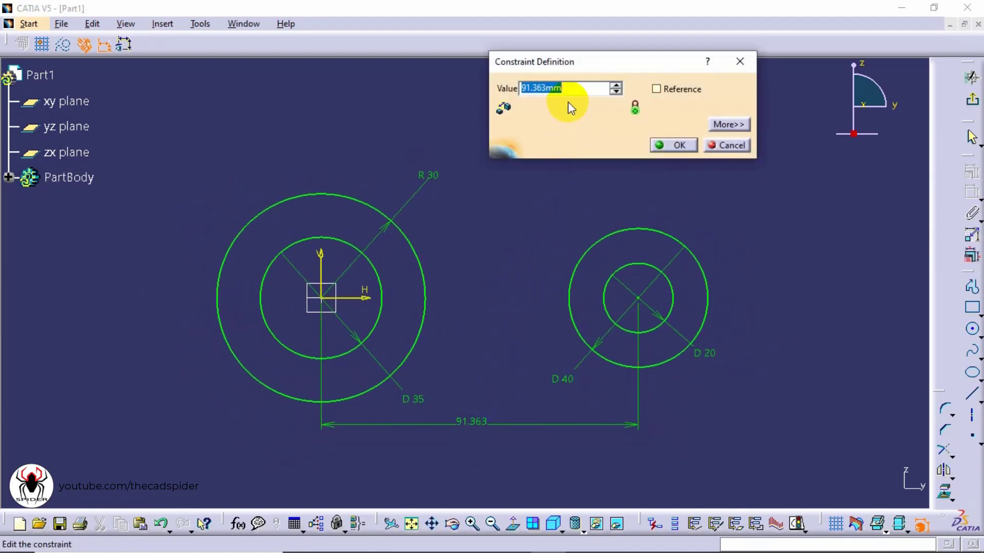
text(75)
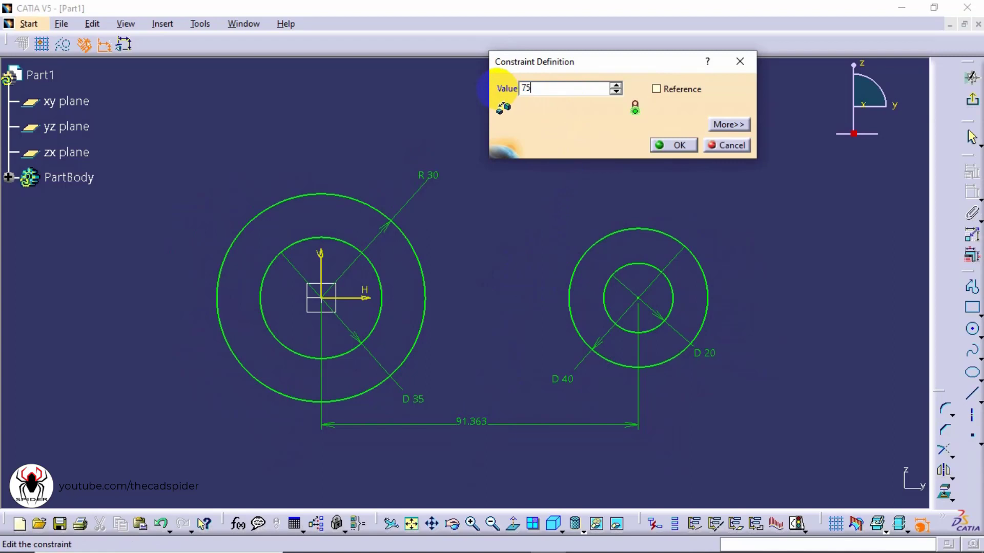
click(672, 145)
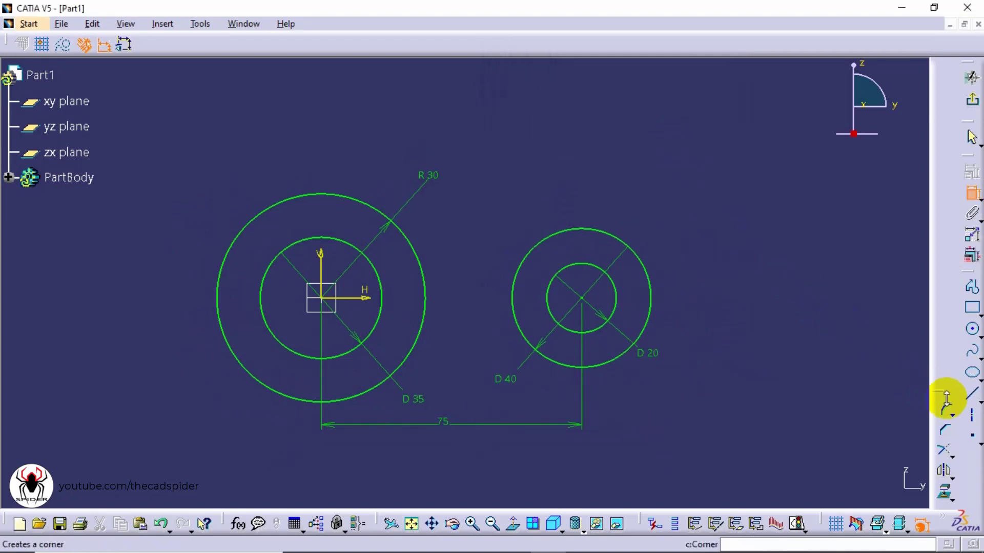
Draw a bi-tangent line joining the upper sides of the two outer circles
click(979, 403)
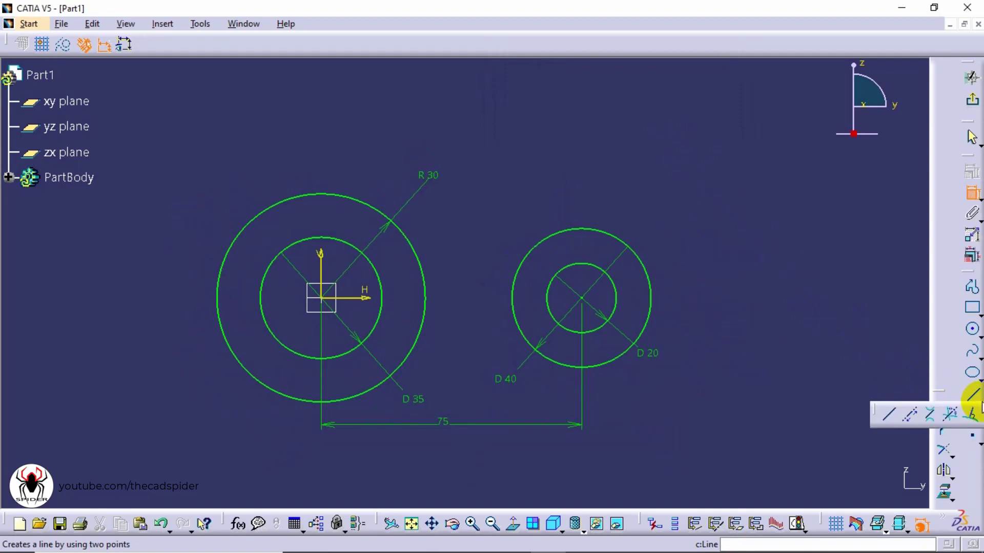
click(931, 417)
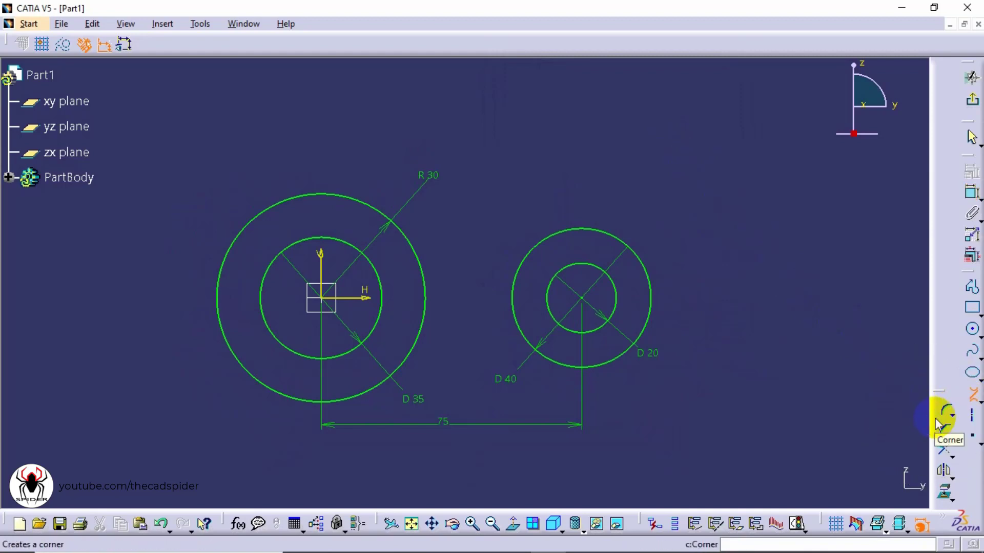
click(598, 229)
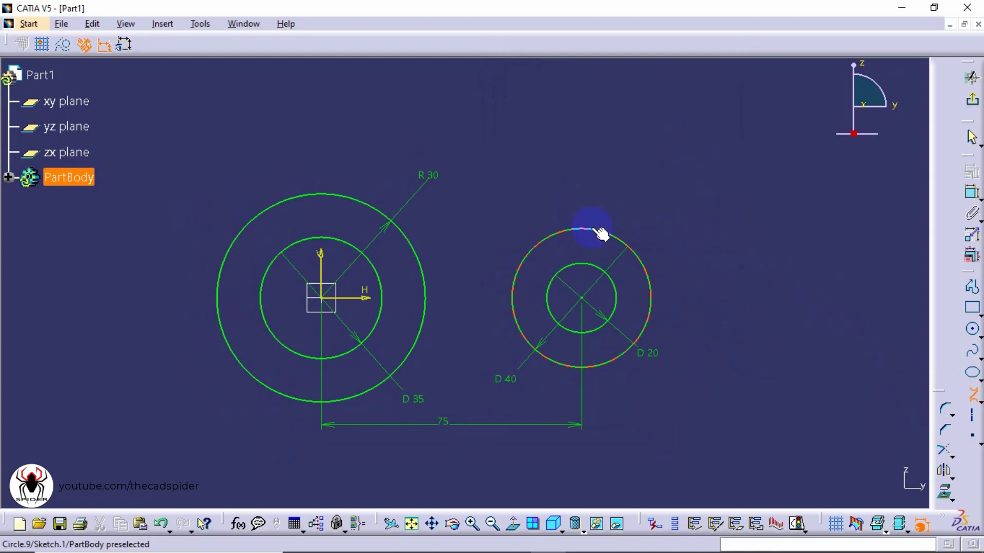
click(333, 182)
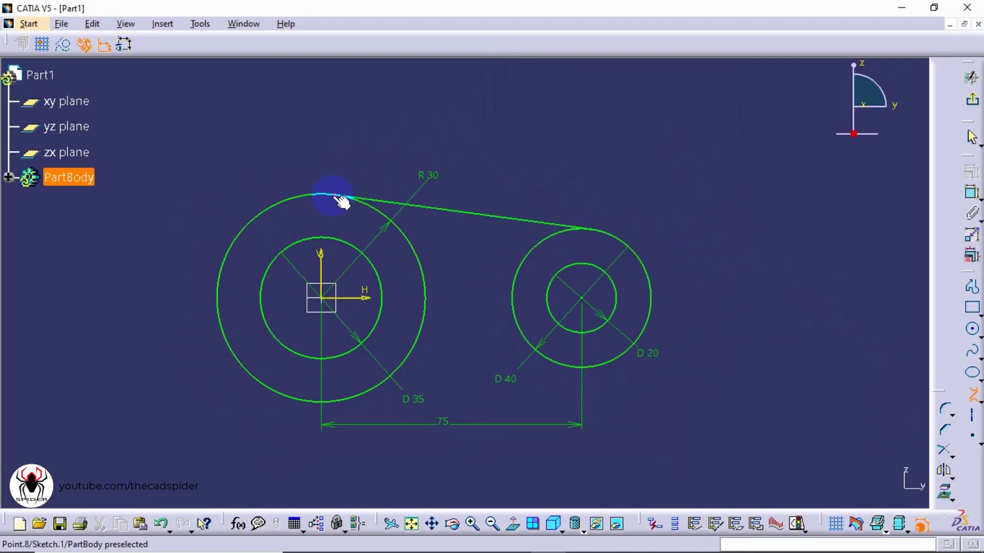
Draw a bi-tangent line joining the lower sides of the two outer circles
click(351, 399)
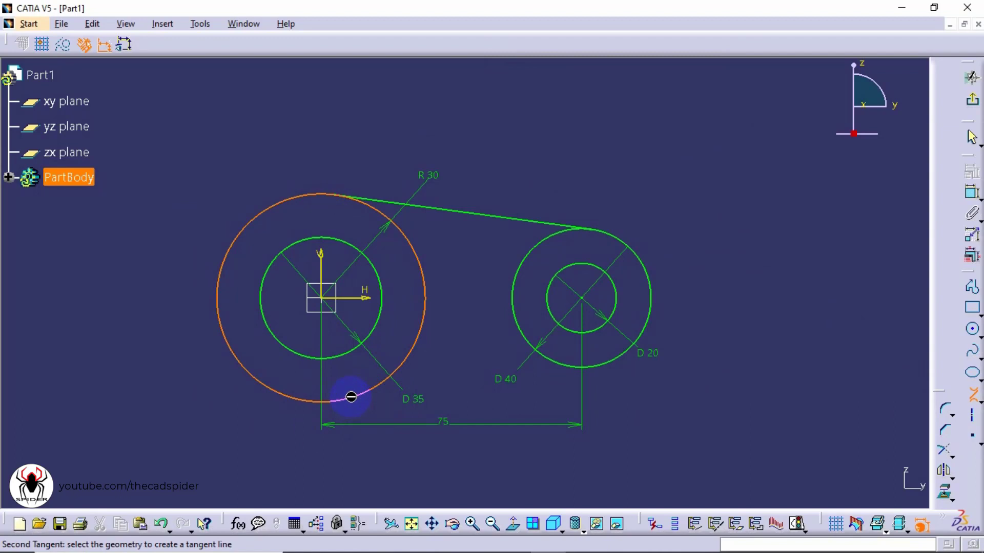
click(575, 369)
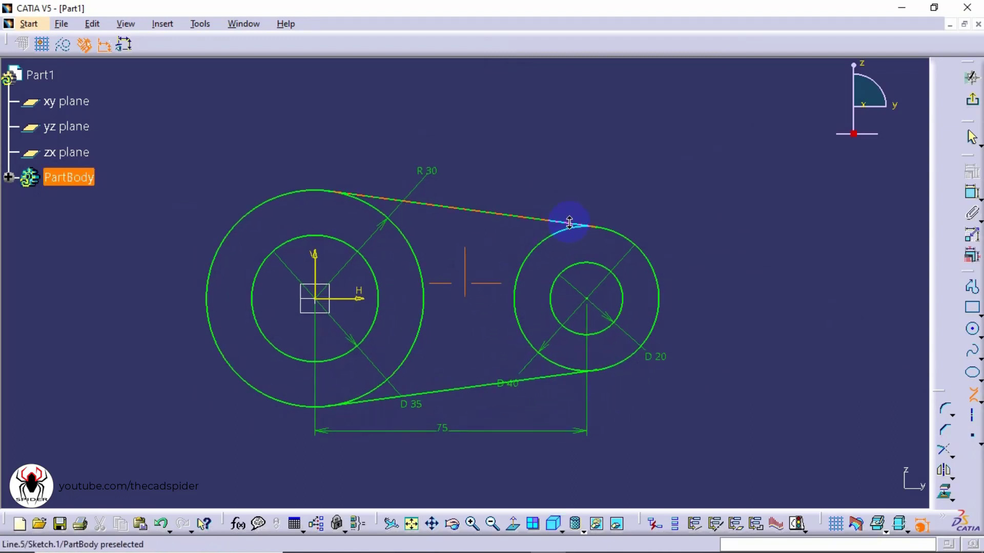
middle_drag(570, 220, 577, 176)
mouse_move(684, 172)
middle_down()
mouse_move(670, 201)
mouse_move(675, 215)
mouse_move(723, 220)
middle_up()
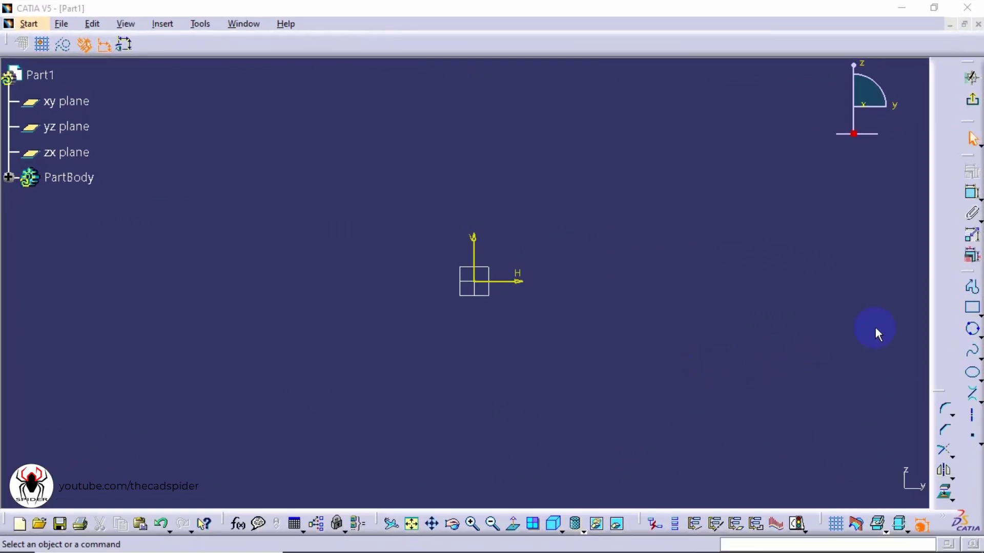
Sketch a closed triangle from the origin with a horizontal base about 35 mm long, and move its apex off-centre towards the base's free end
click(970, 291)
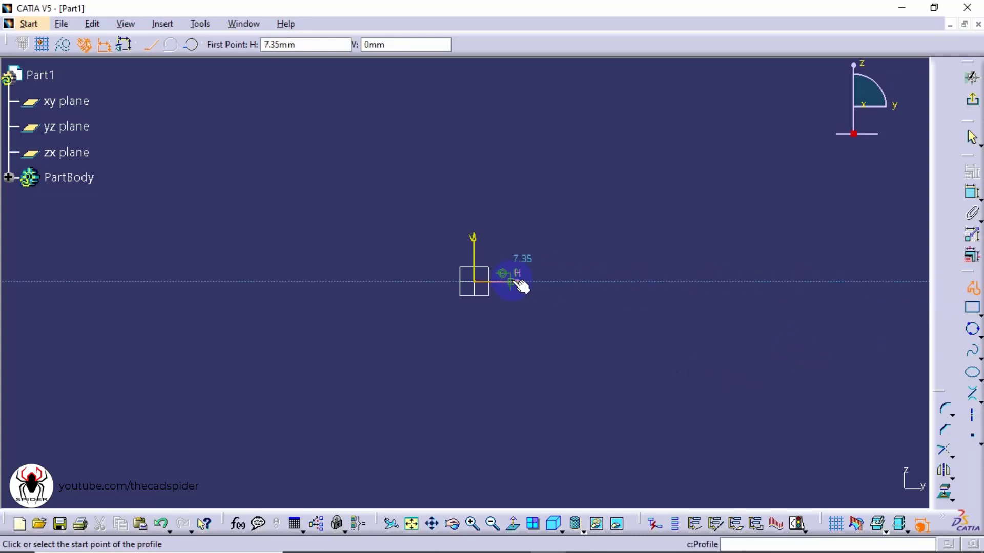
click(475, 281)
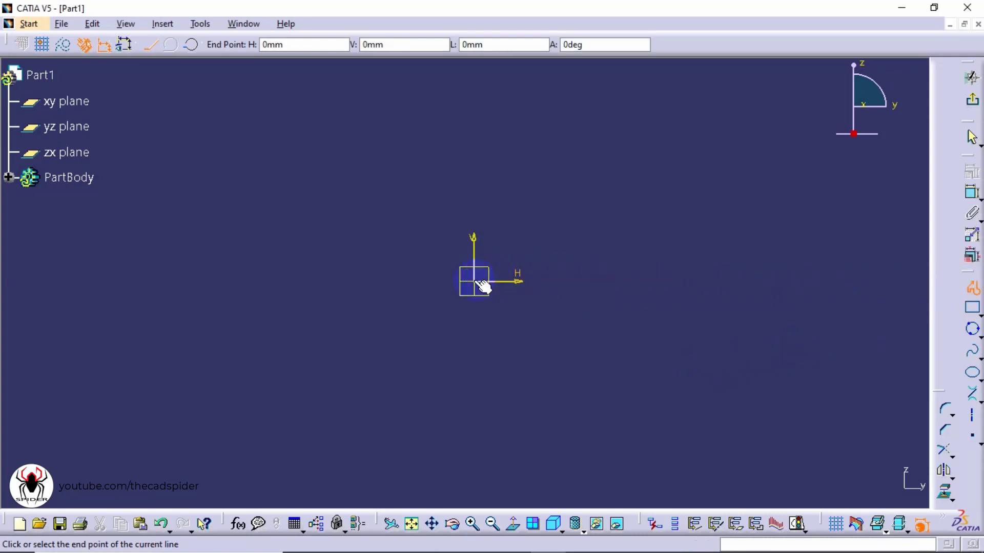
click(651, 280)
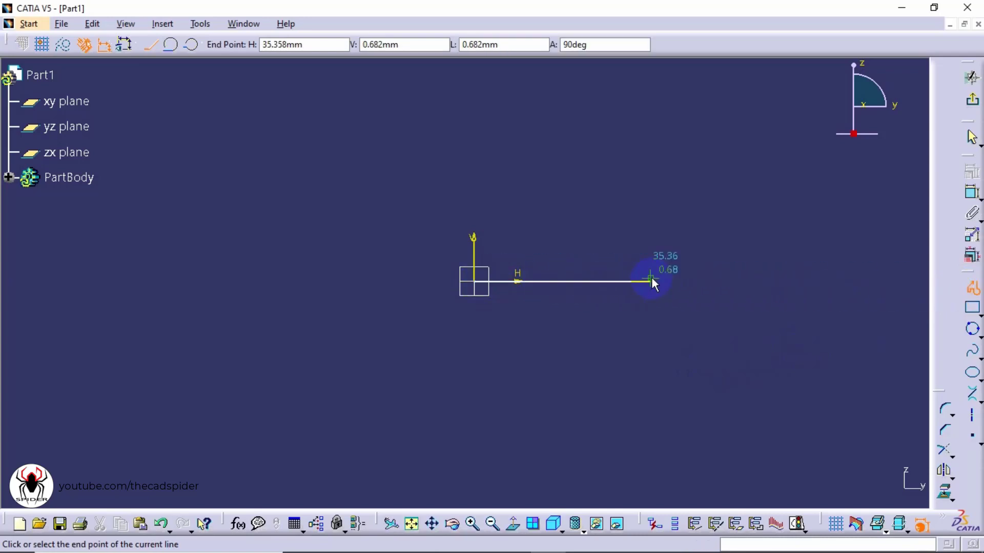
click(559, 140)
click(474, 282)
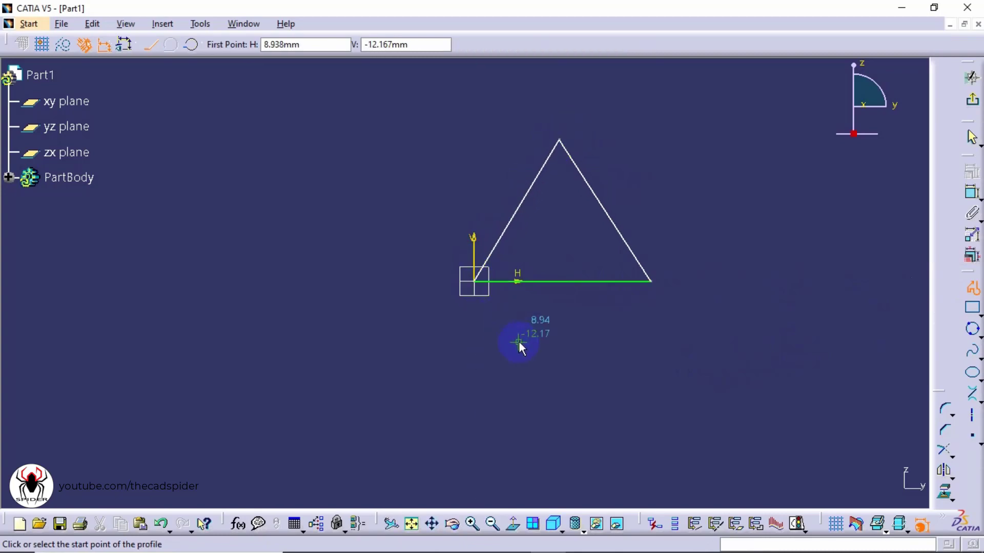
key(Escape)
drag(559, 141, 603, 166)
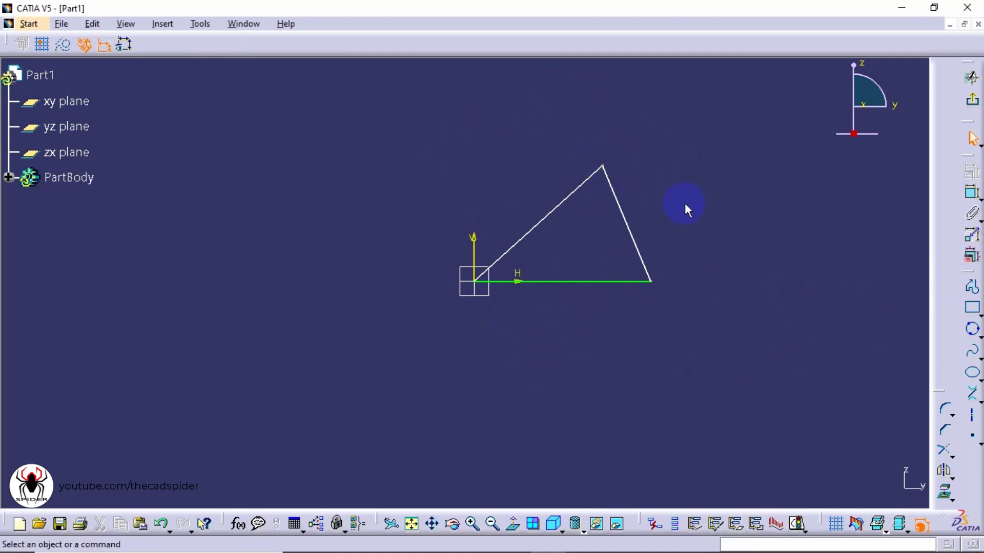
Draw a vertical axis upward from the midpoint of the triangle's base, ending above the triangle's sloping side
click(972, 417)
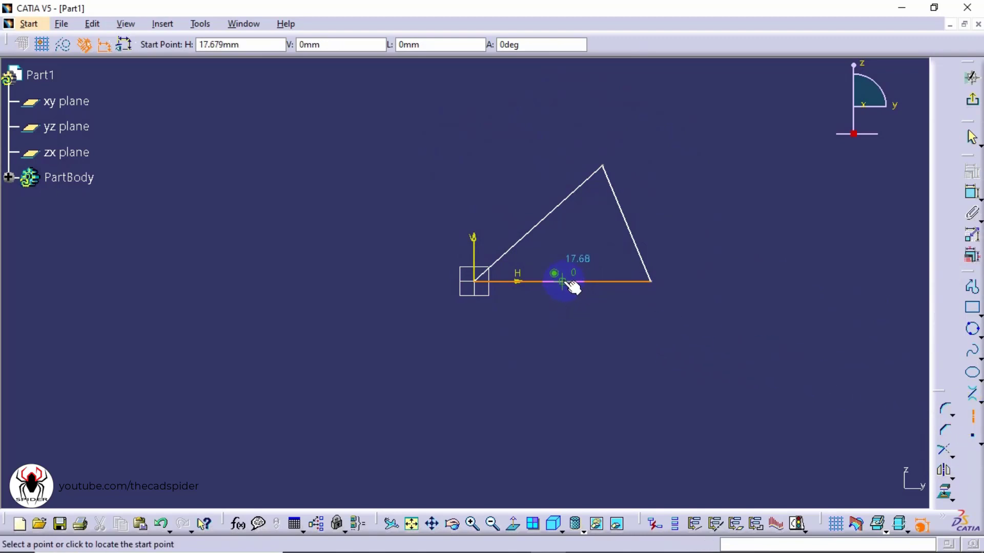
click(563, 282)
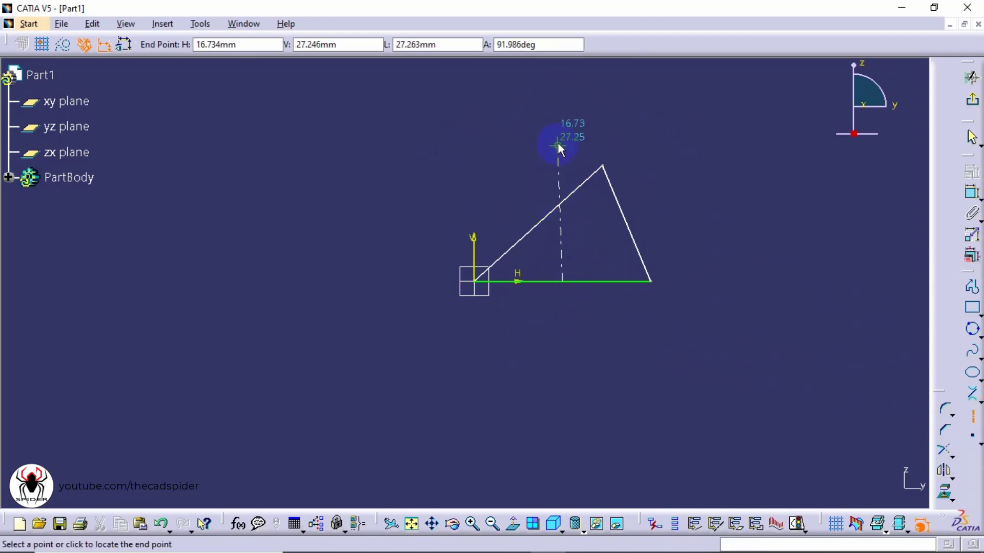
click(562, 136)
key(Escape)
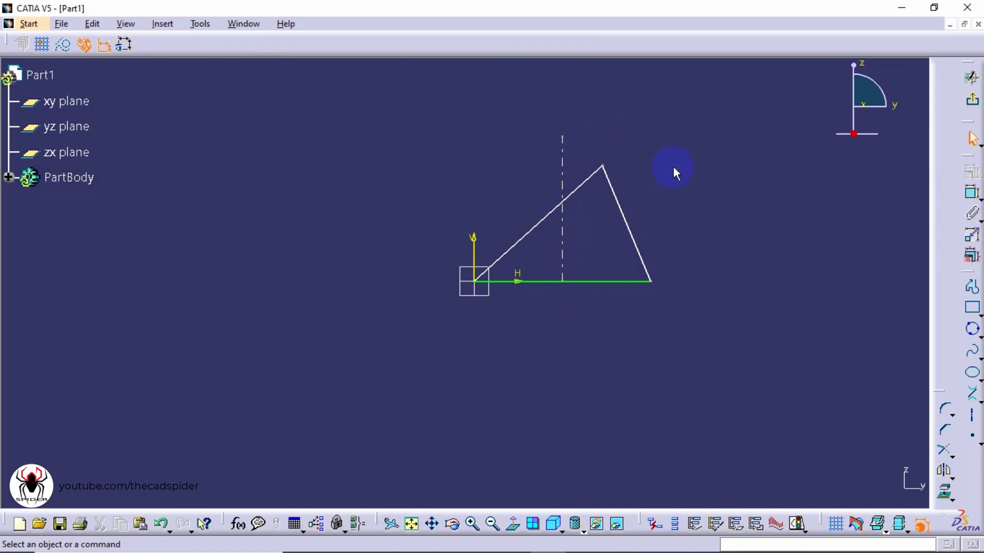
Constrain the triangle's apex and the upper end of the axis with a Coincidence
click(969, 197)
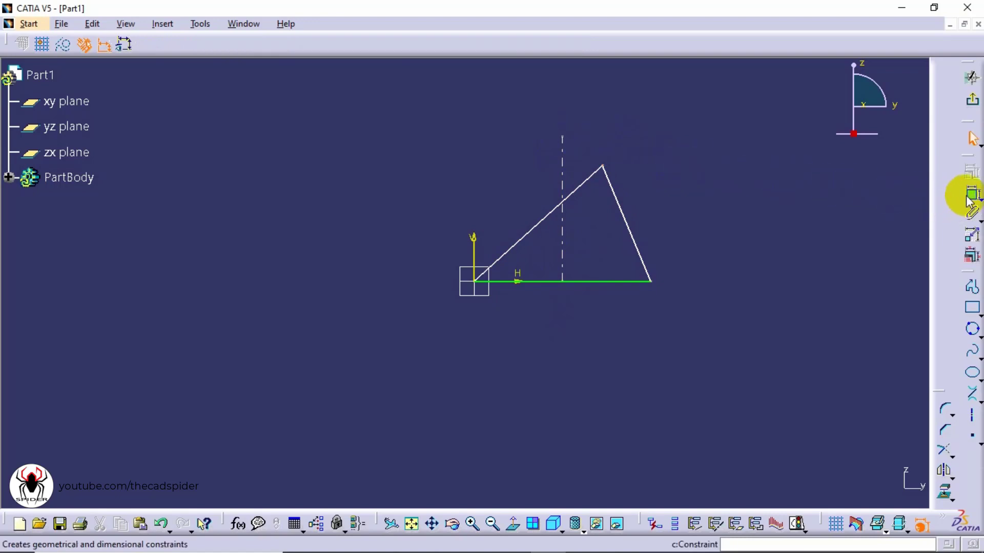
click(603, 166)
click(563, 137)
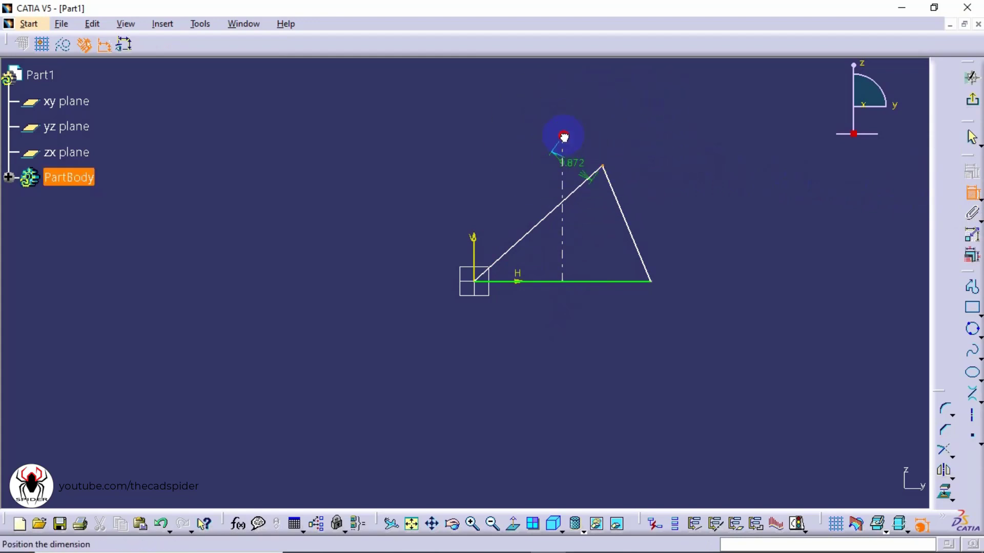
right_click(698, 187)
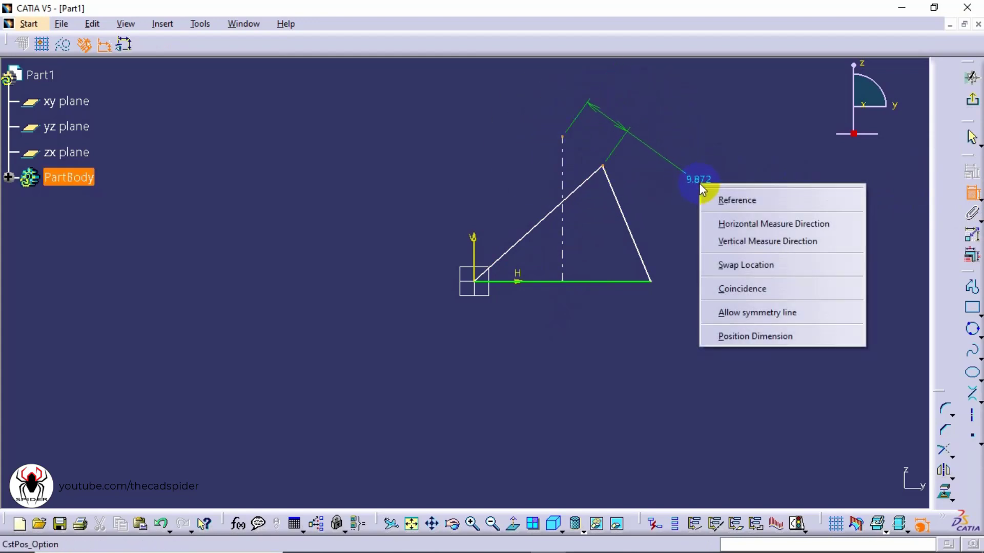
click(735, 288)
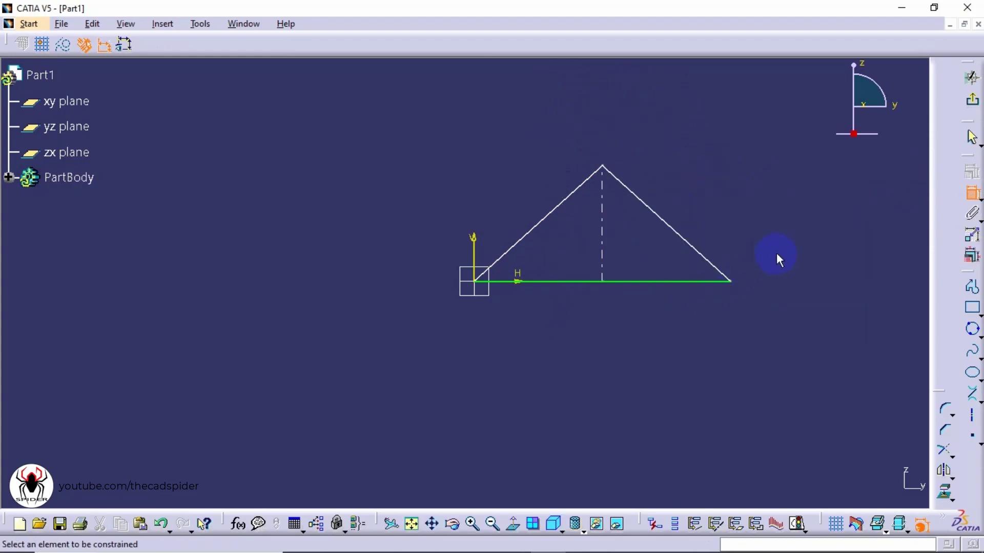
Dimension the triangle's horizontal base below the sketch and set its length to 75 mm
click(651, 281)
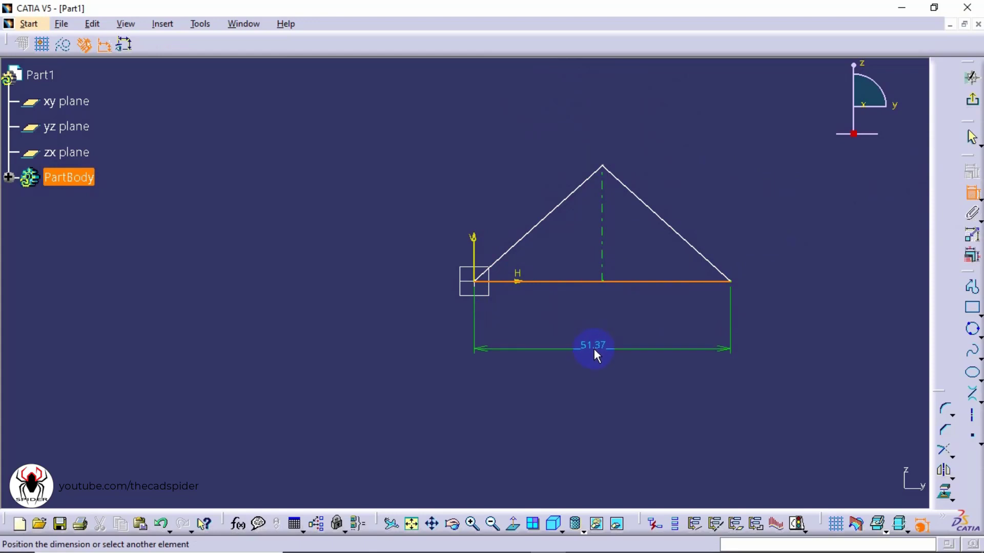
click(594, 349)
mouse_move(622, 396)
middle_down()
mouse_move(566, 430)
mouse_move(488, 451)
middle_up()
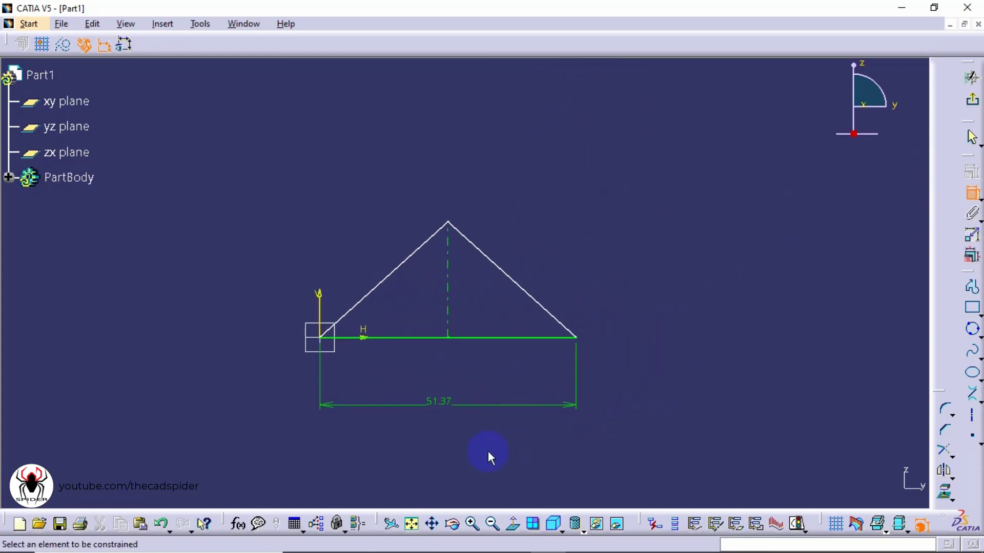
double_click(445, 410)
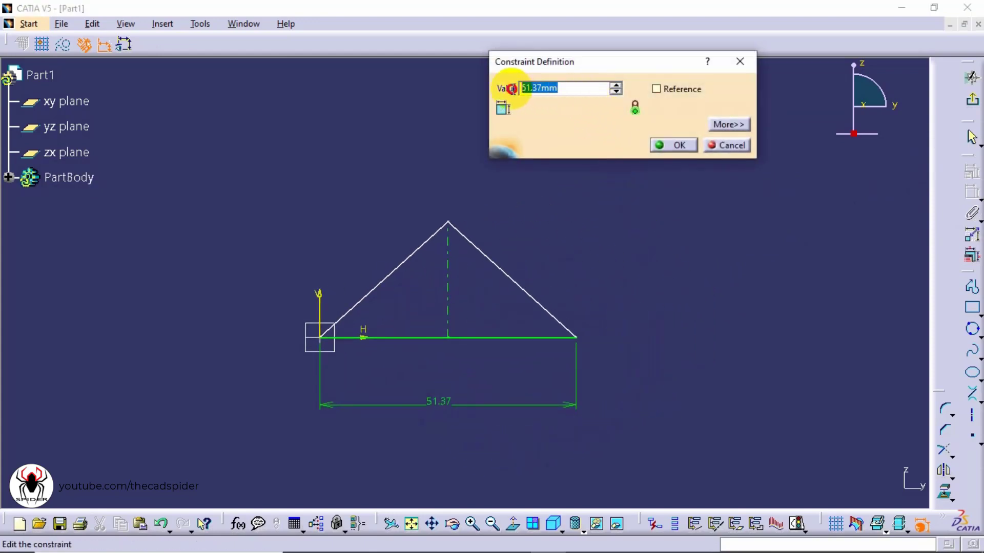
text(75)
key(Return)
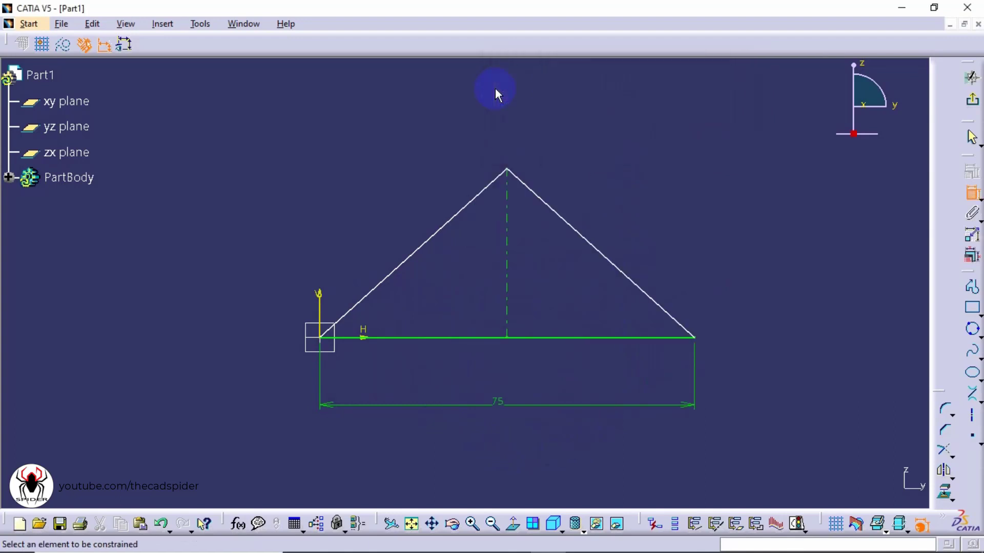
Dimension the triangle's right sloping side and set its length to 75 mm
click(606, 257)
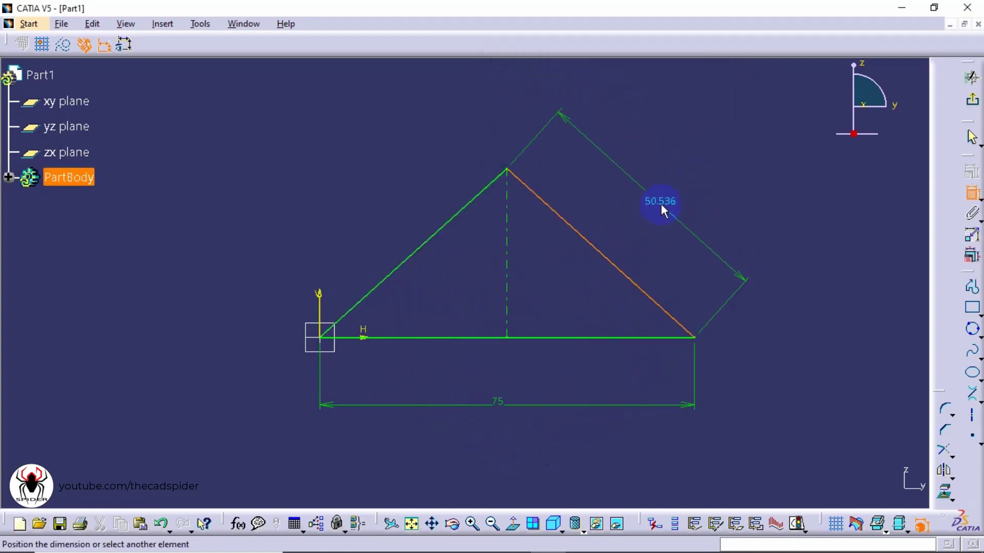
click(653, 220)
double_click(652, 216)
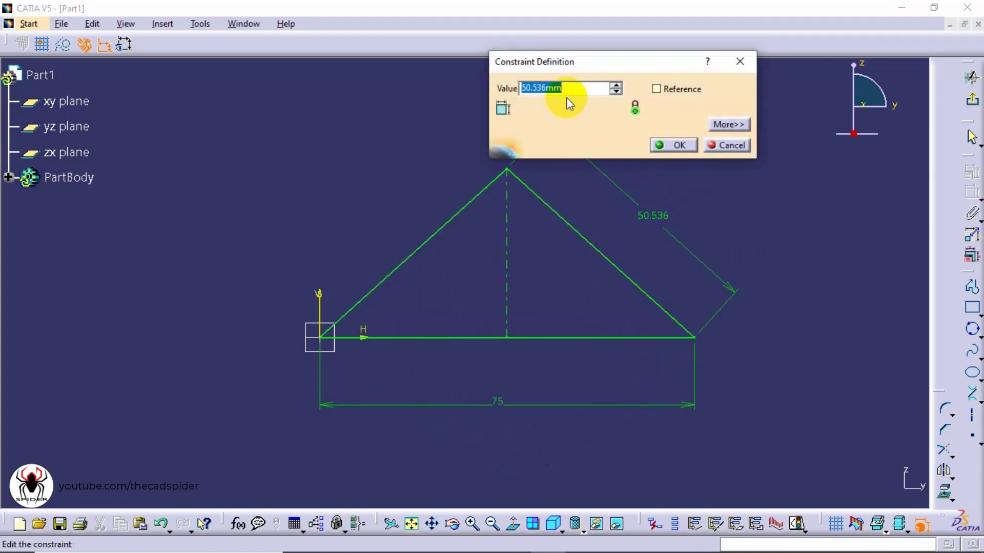
text(75)
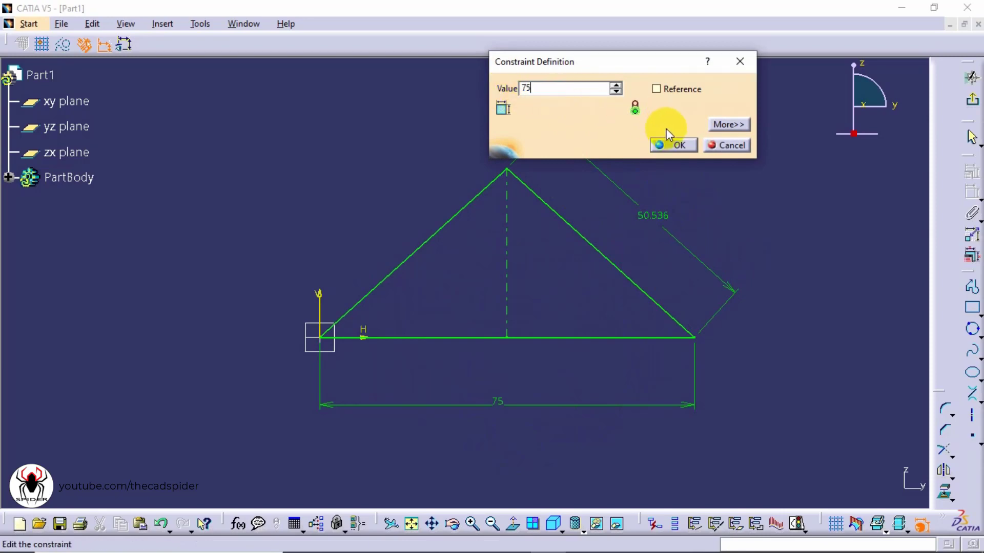
click(675, 145)
mouse_move(657, 160)
middle_down()
mouse_move(615, 213)
mouse_move(570, 219)
middle_up()
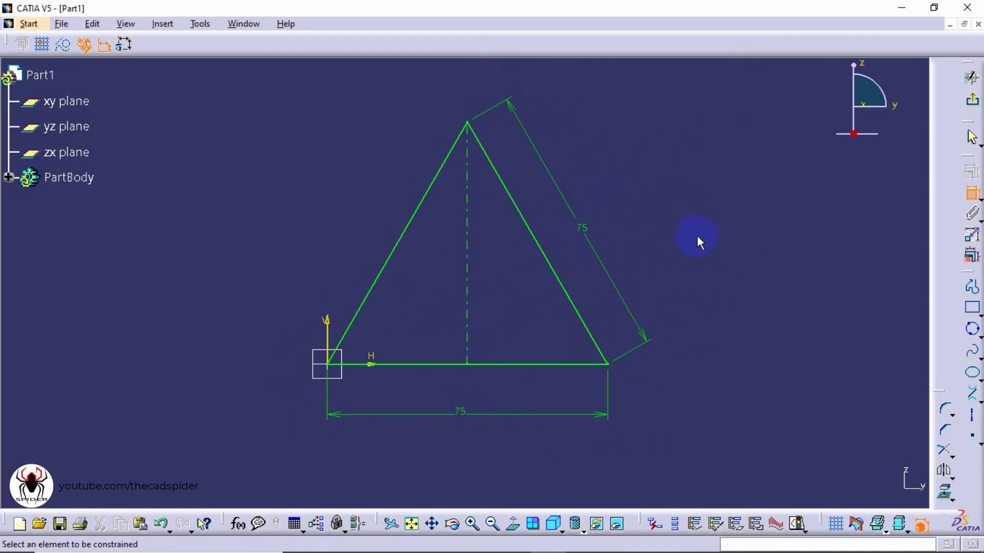
Draw a Three Point Circle through the triangle's right base corner, the origin and the apex
drag(972, 331, 872, 348)
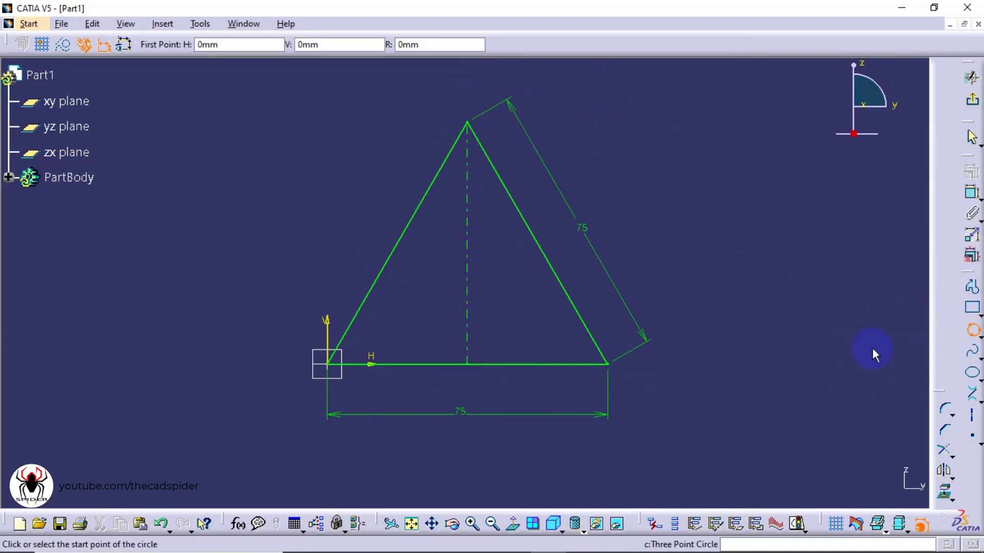
click(609, 365)
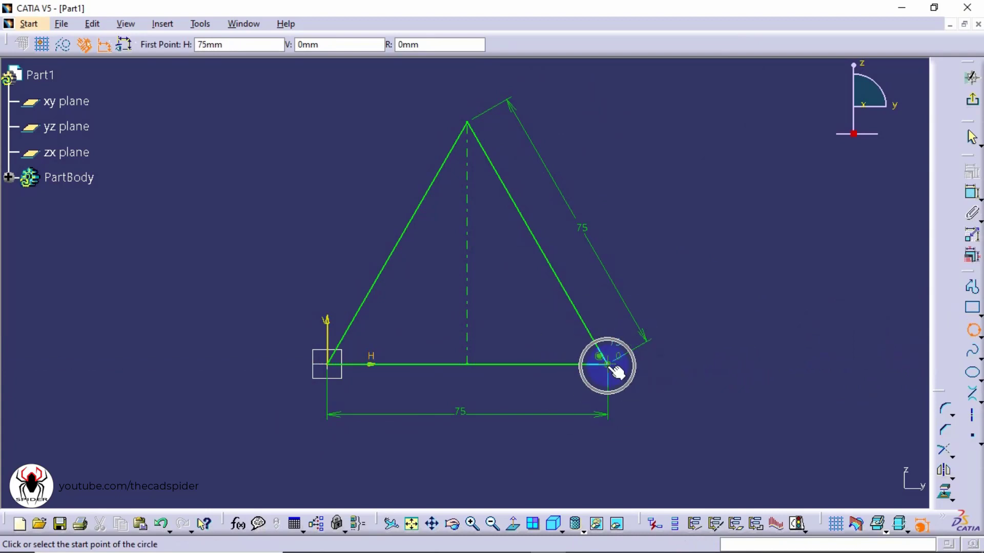
click(328, 364)
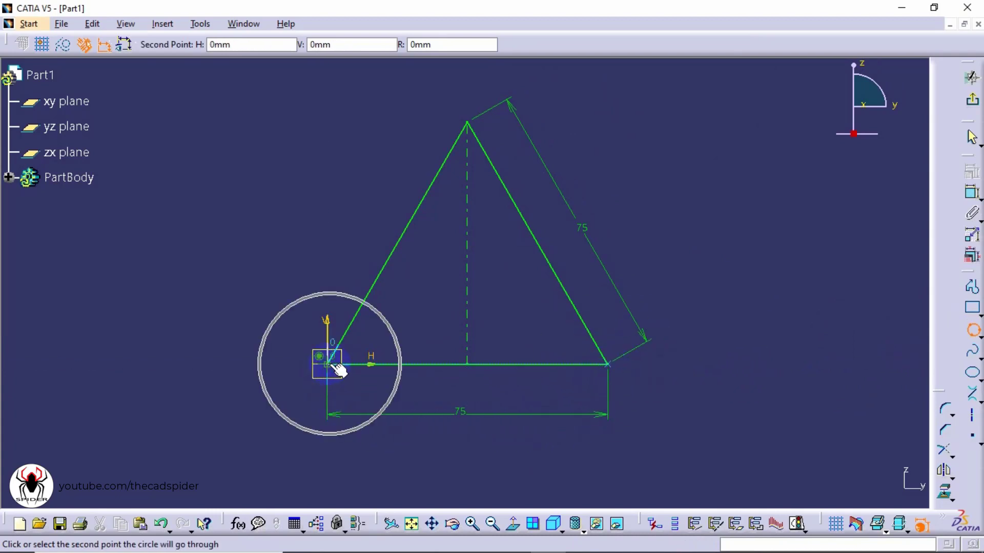
click(469, 124)
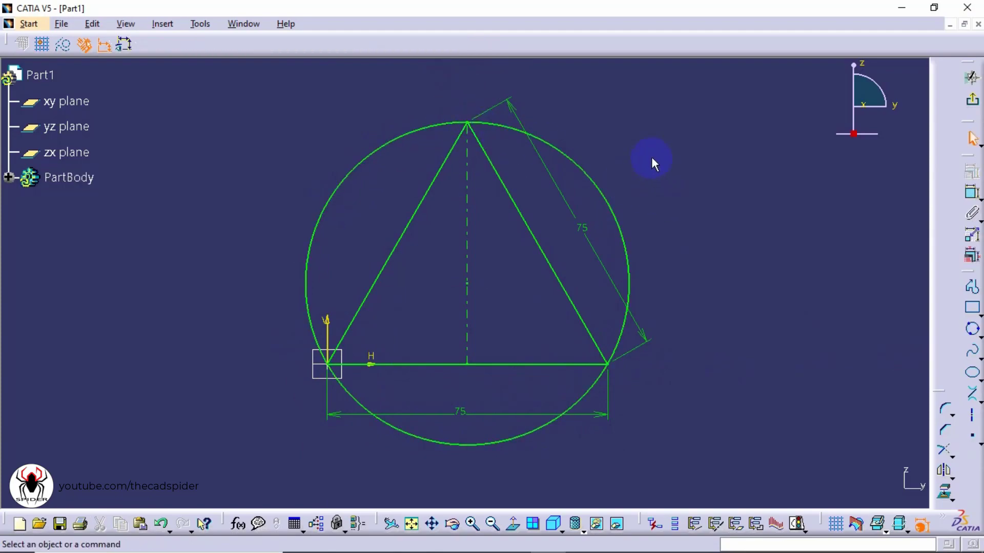
middle_drag(651, 157, 641, 186)
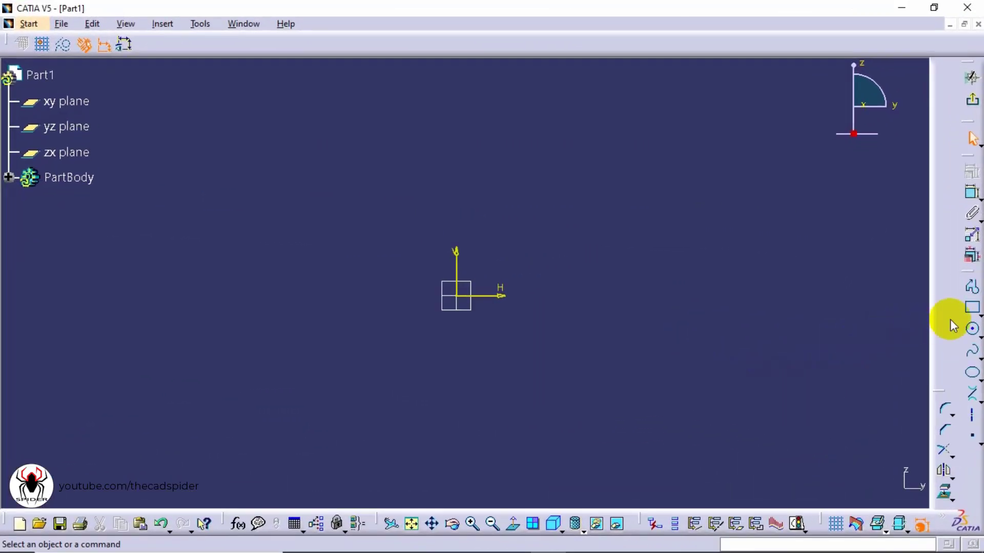
Draw a Centered Rectangle on the origin with a height of 50 mm and a width of 50 mm
click(976, 310)
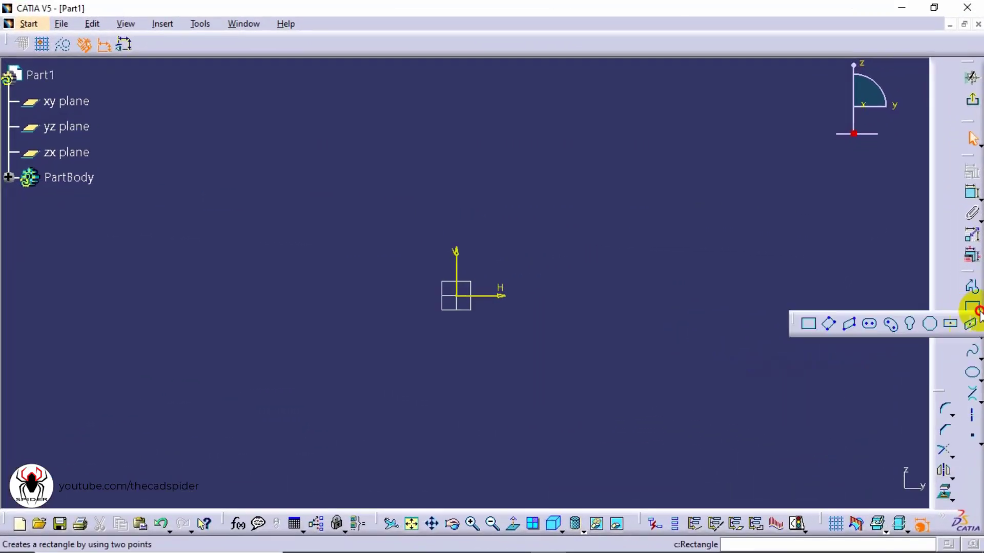
click(951, 325)
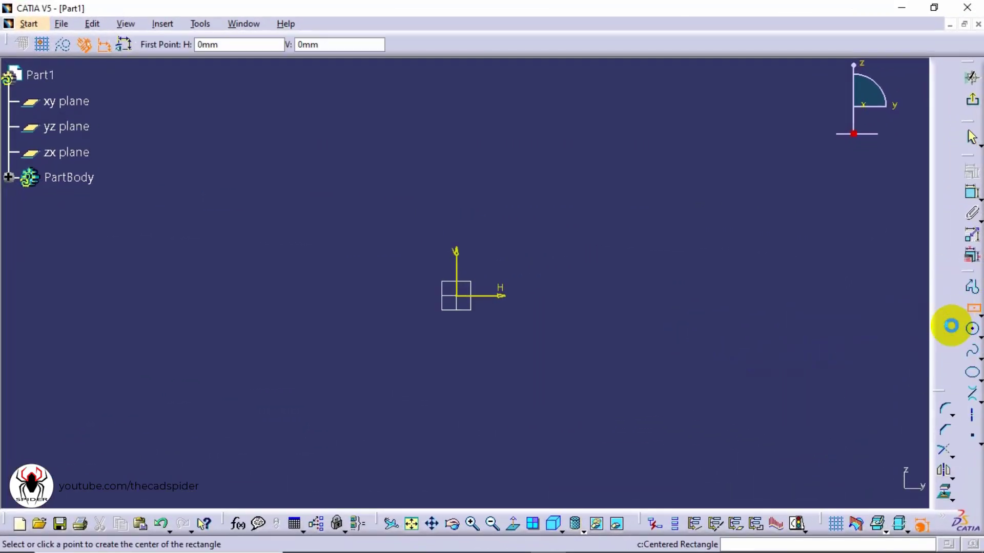
click(456, 296)
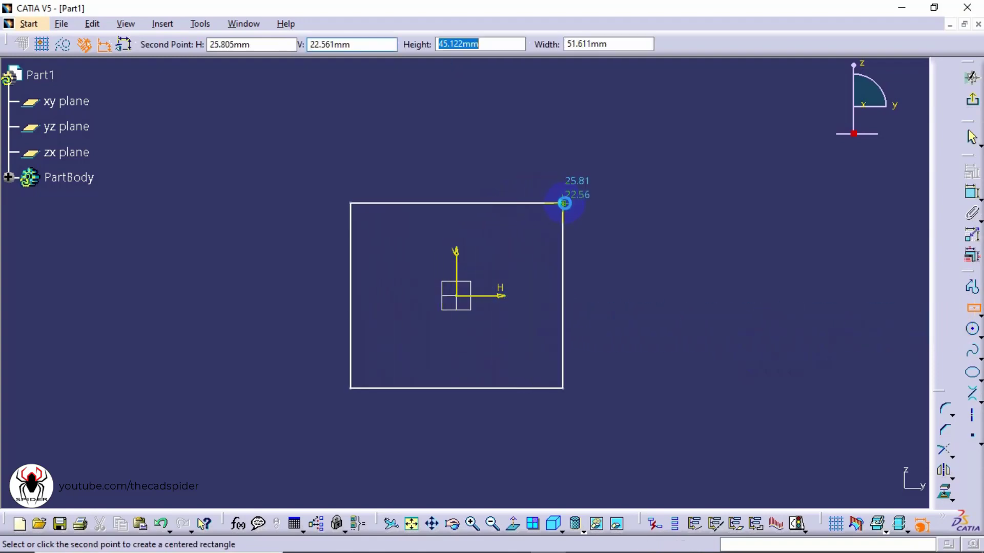
text(50)
key(Tab)
text(50)
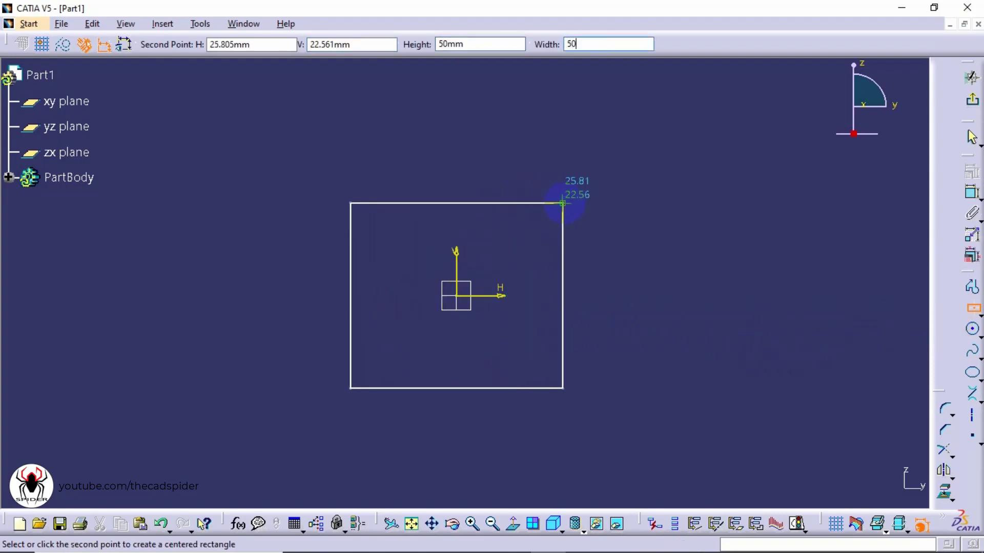
key(Return)
click(684, 282)
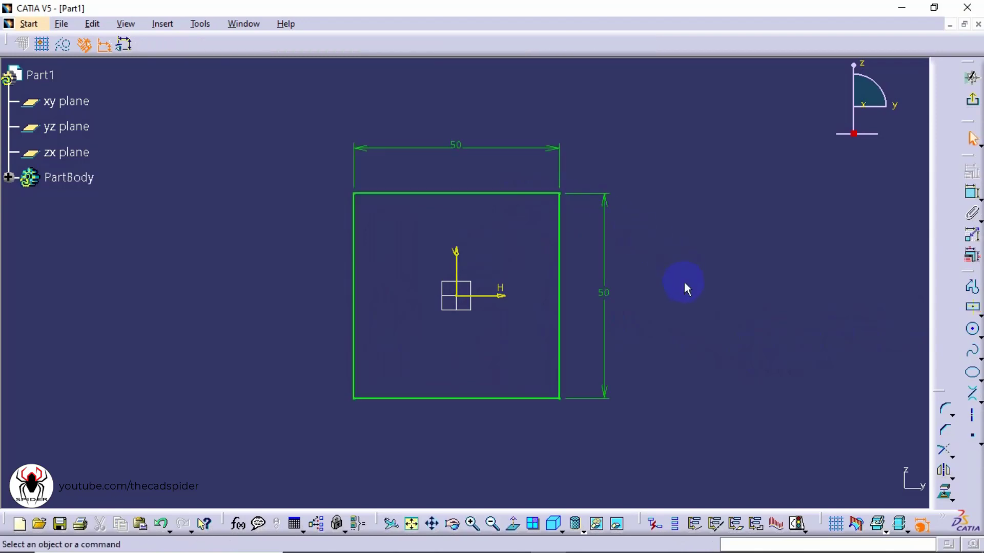
Draw a Three Point Circle of 30 mm radius through the square's two right corners, centred outside the square, and reposition its radius dimension below right
click(977, 335)
click(870, 349)
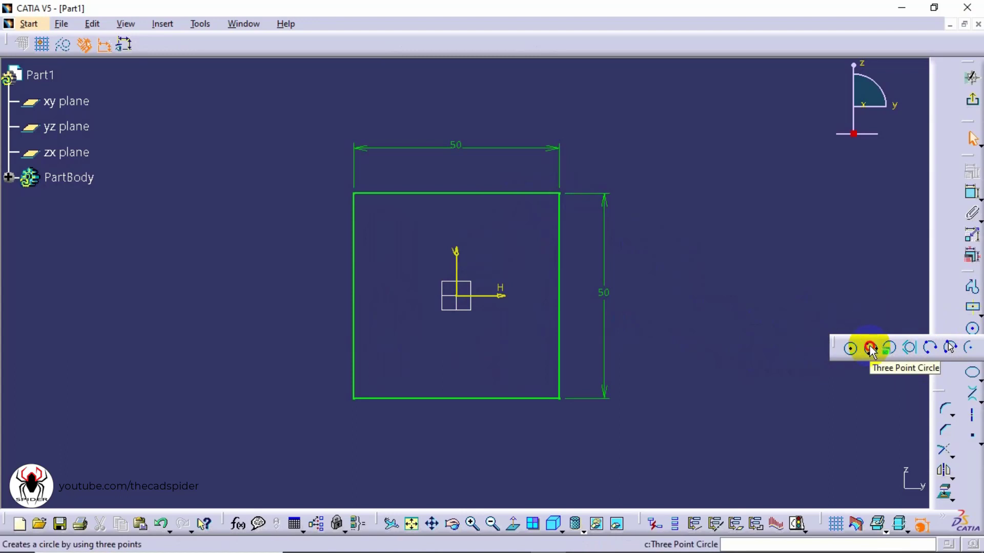
click(559, 398)
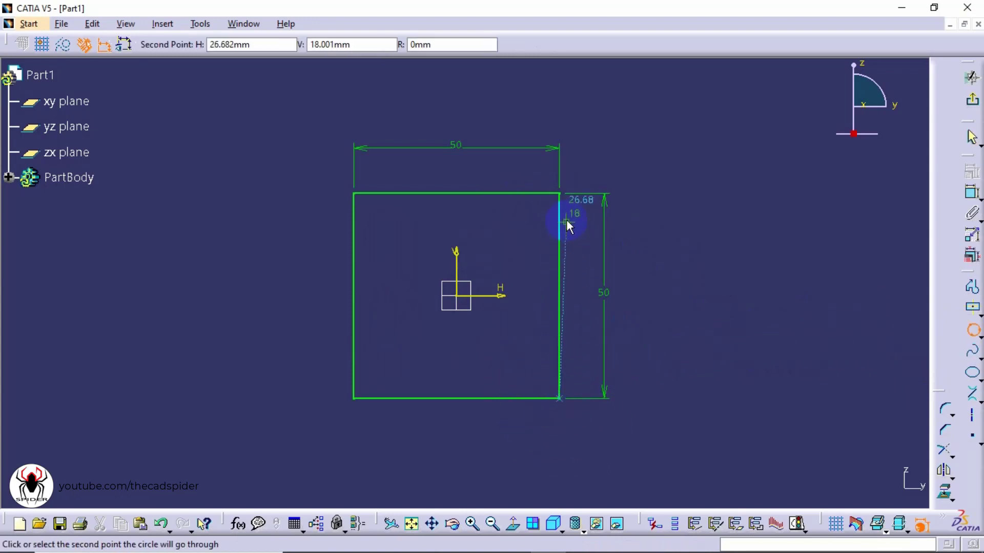
click(560, 193)
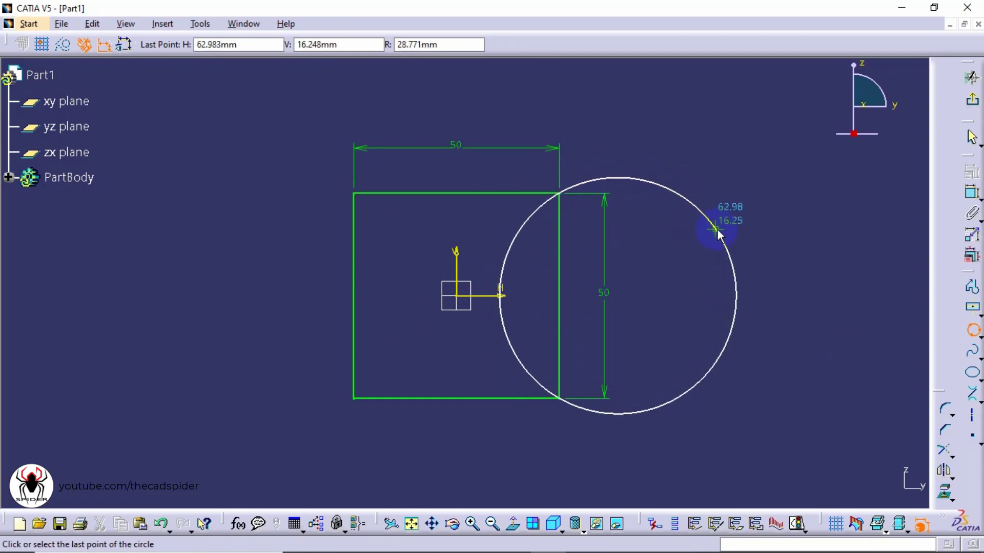
key(Tab)
key(Tab)
text(30)
key(Return)
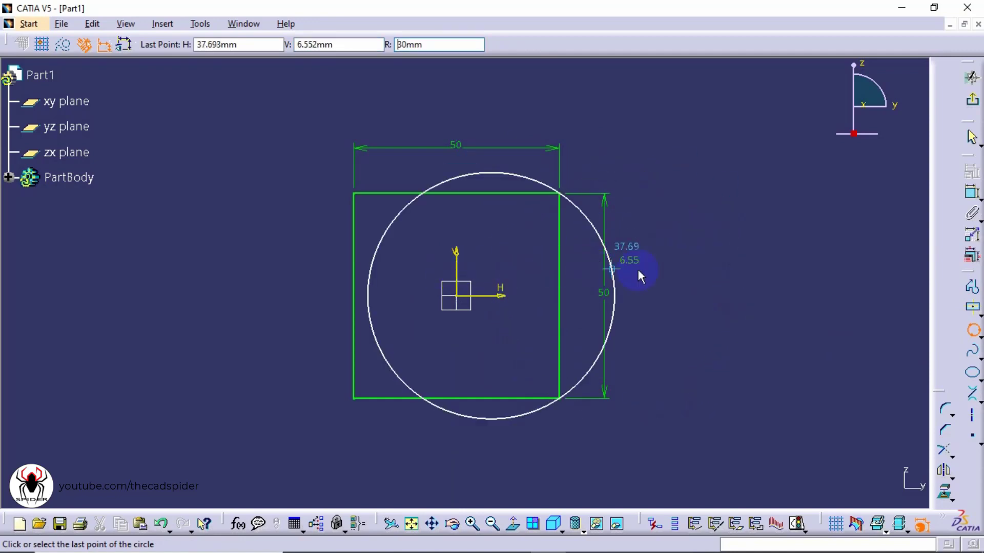
click(699, 274)
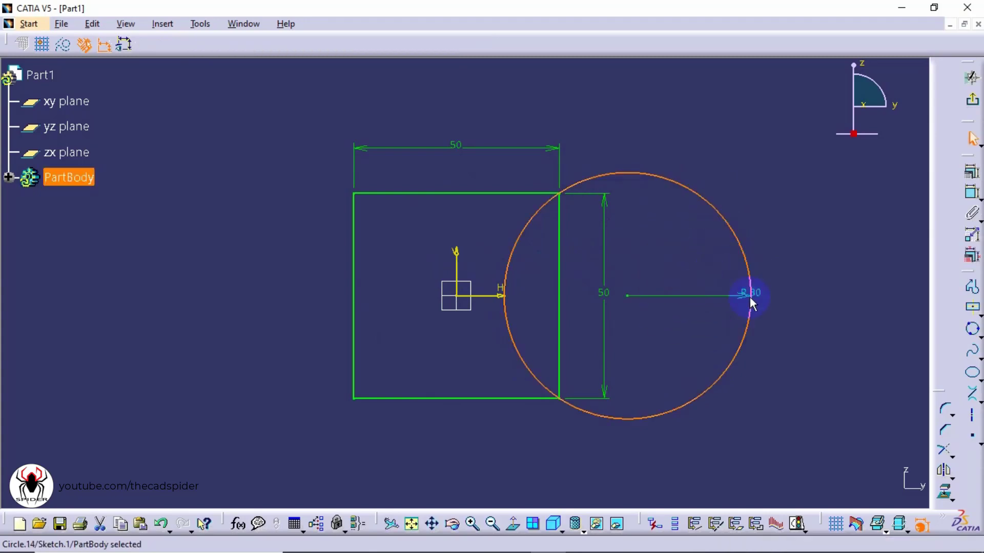
drag(747, 298, 776, 409)
click(784, 384)
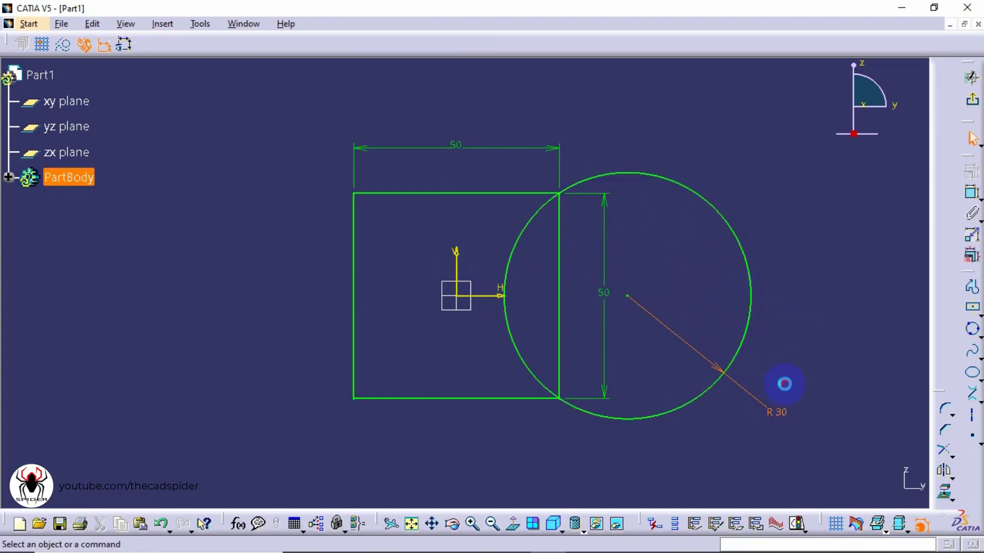
Draw a smaller circle about 28 mm in diameter, concentric with the 30 mm radius circle
click(972, 330)
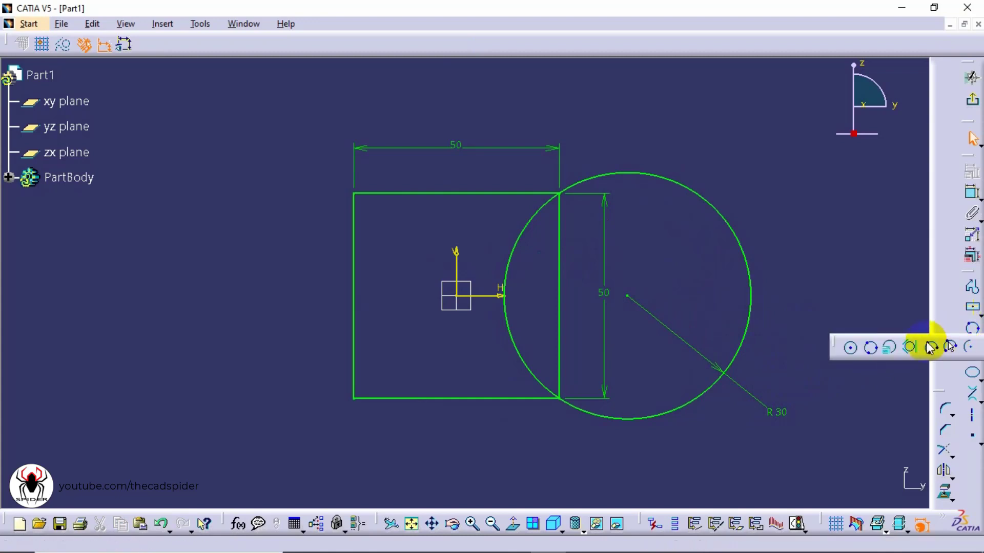
click(850, 351)
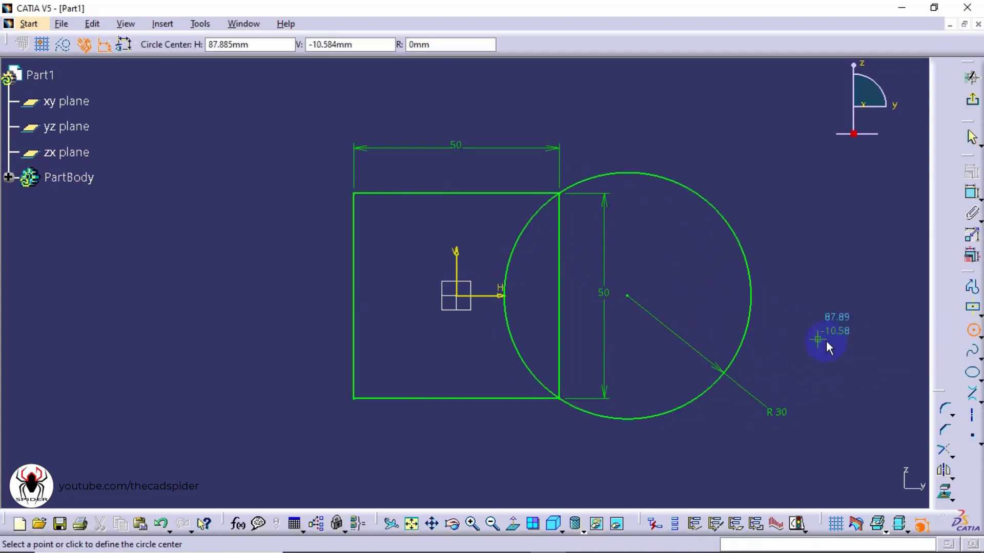
click(627, 296)
click(659, 259)
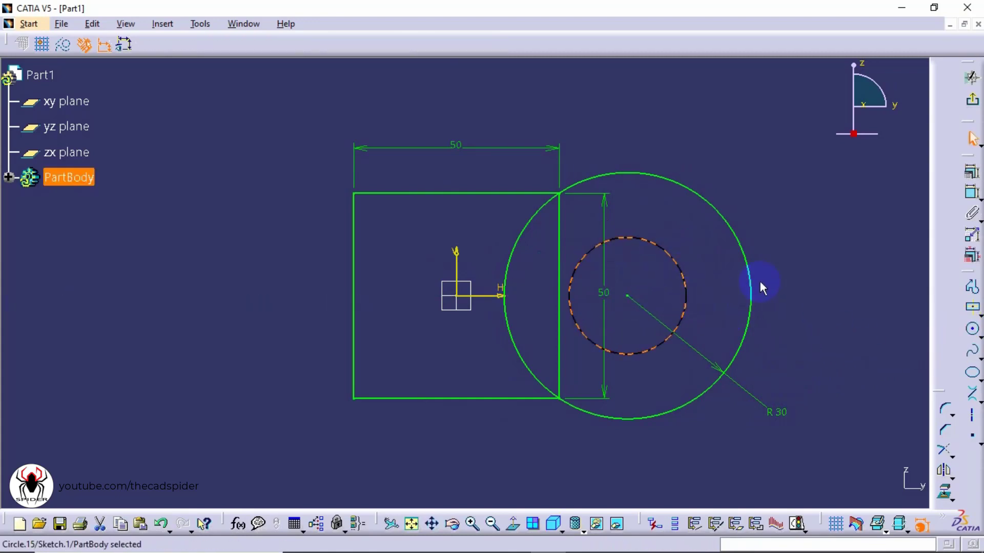
Dimension the inner concentric circle and set its diameter to 25 mm
click(972, 193)
click(707, 243)
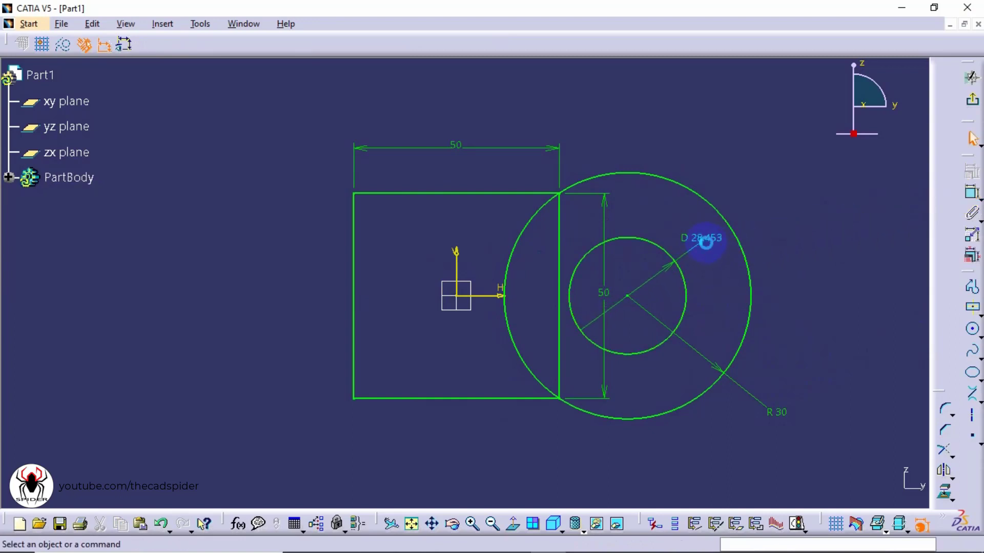
double_click(707, 240)
text(25)
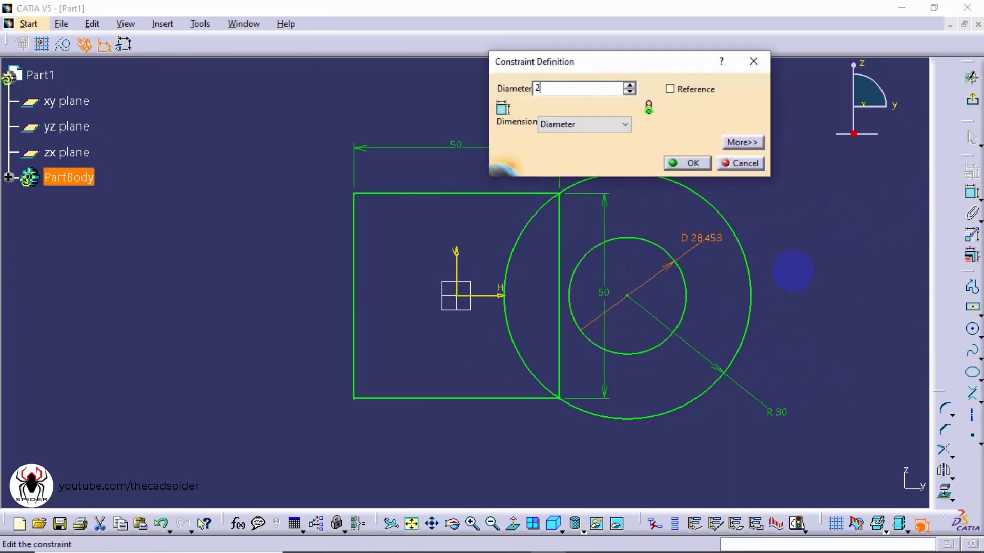
key(Return)
click(793, 269)
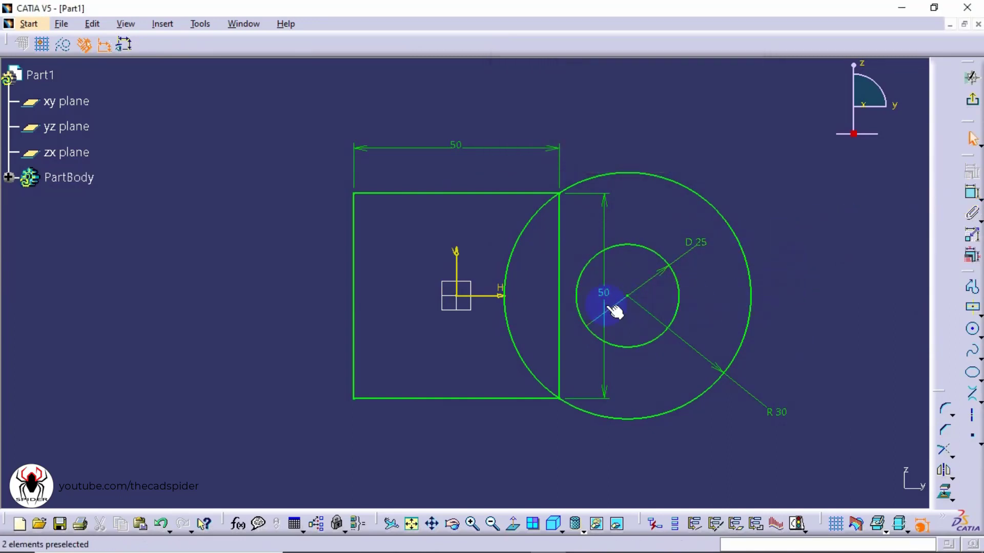
Convert the square's right vertical side into a construction element and fit the whole sketch in view
right_click(558, 276)
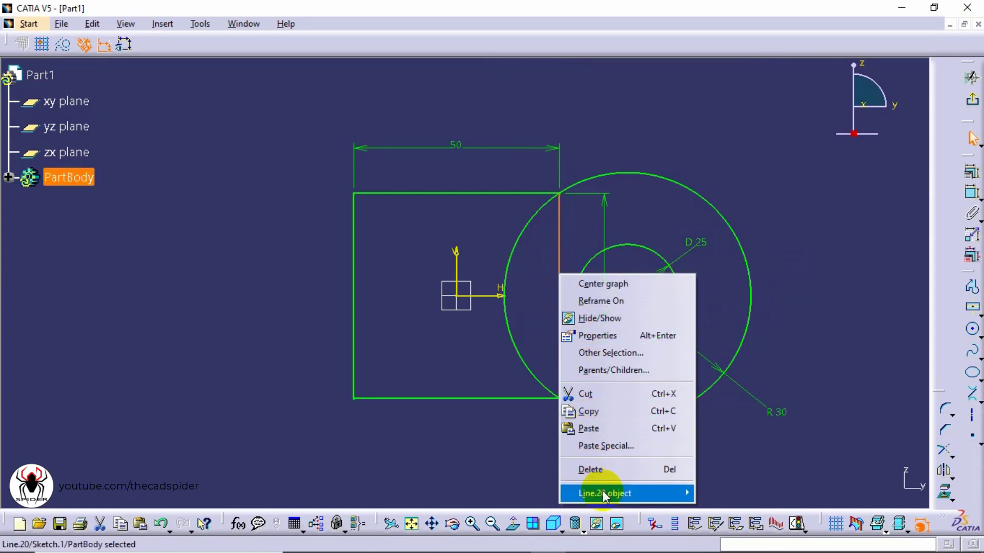
mouse_move(602, 491)
click(748, 493)
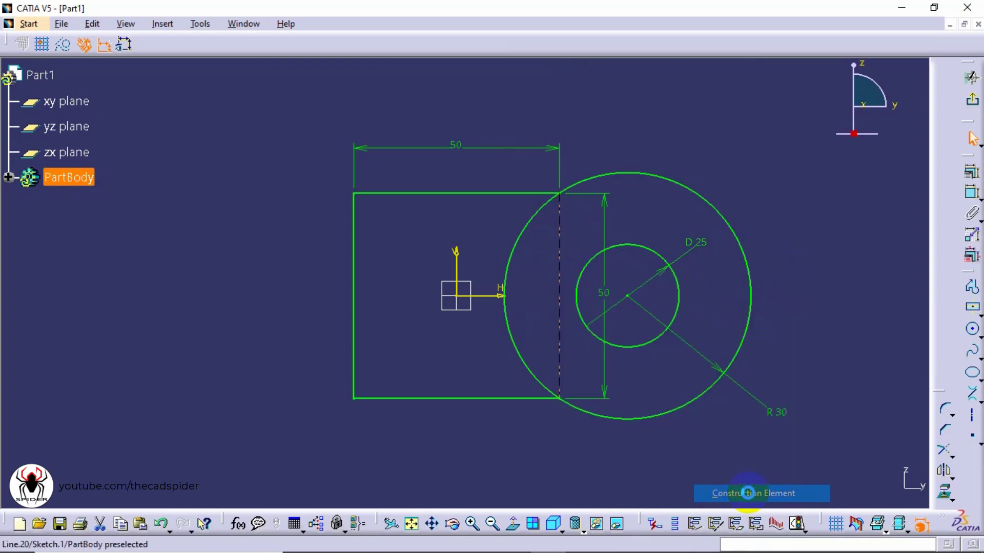
click(411, 523)
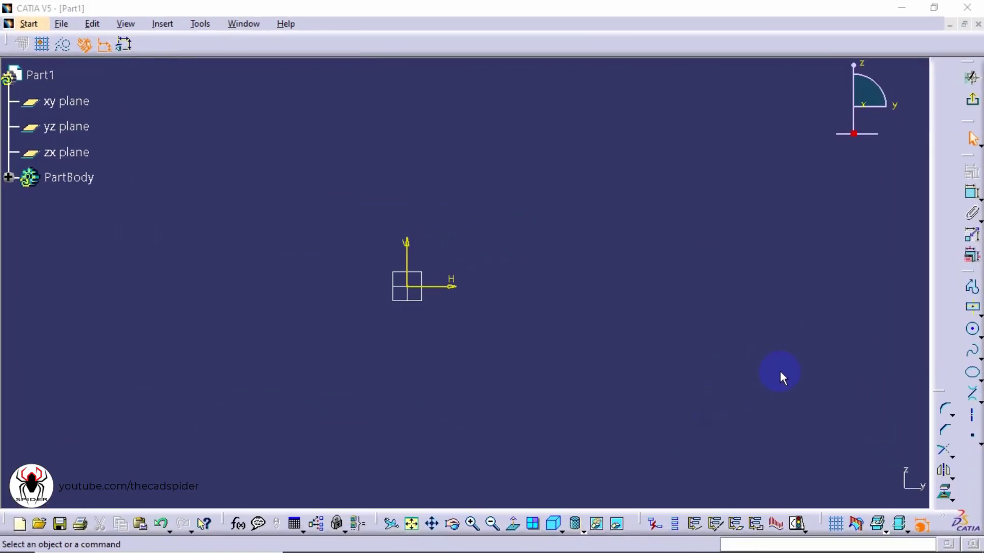
Draw a rectangle from the origin up and to the right, with a width of 100 mm and a height of 70 mm
drag(971, 308, 813, 323)
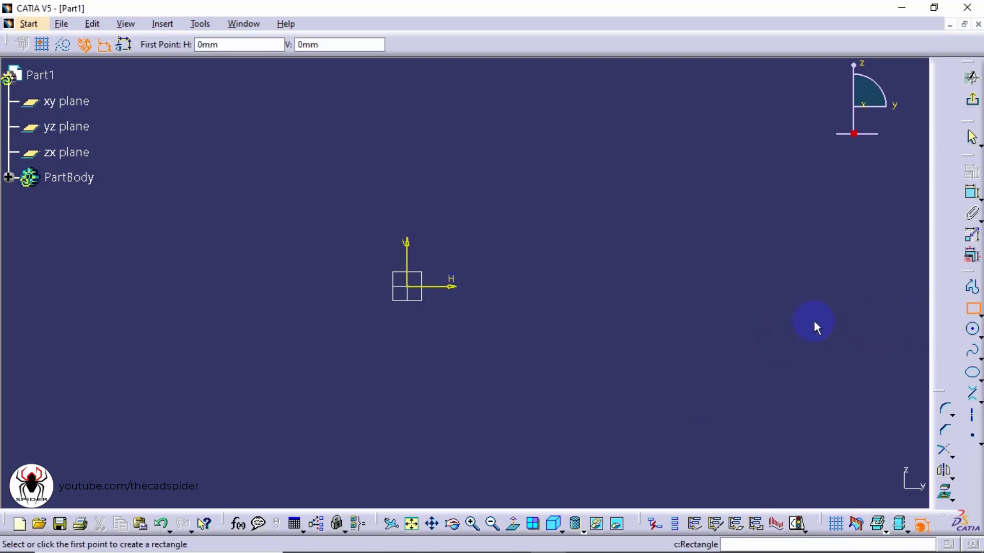
click(407, 287)
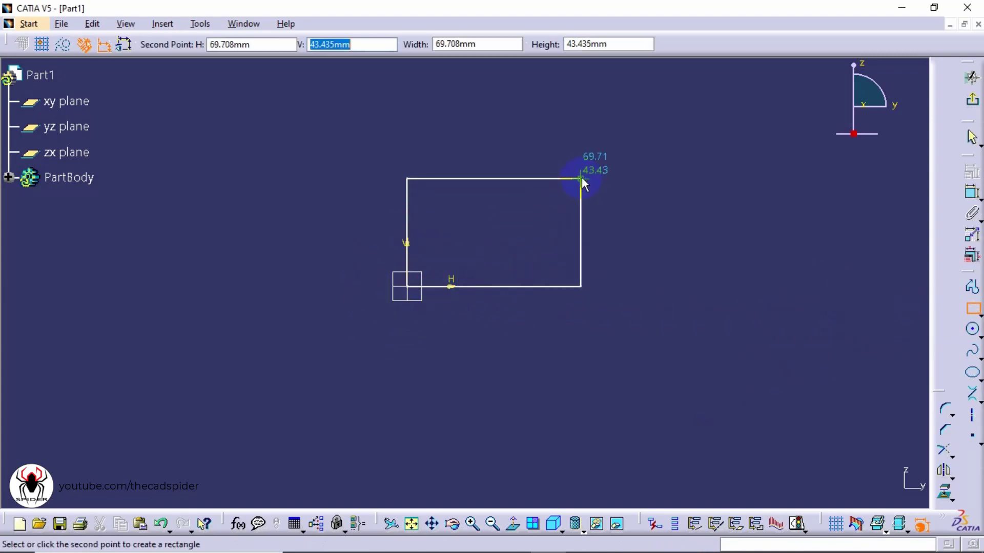
key(Tab)
text(100)
key(Tab)
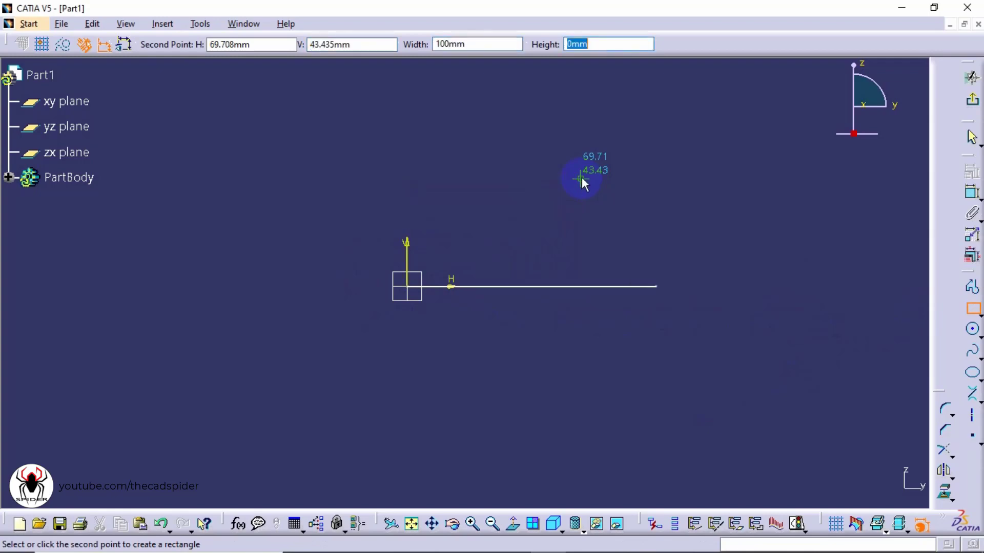
text(70)
key(Return)
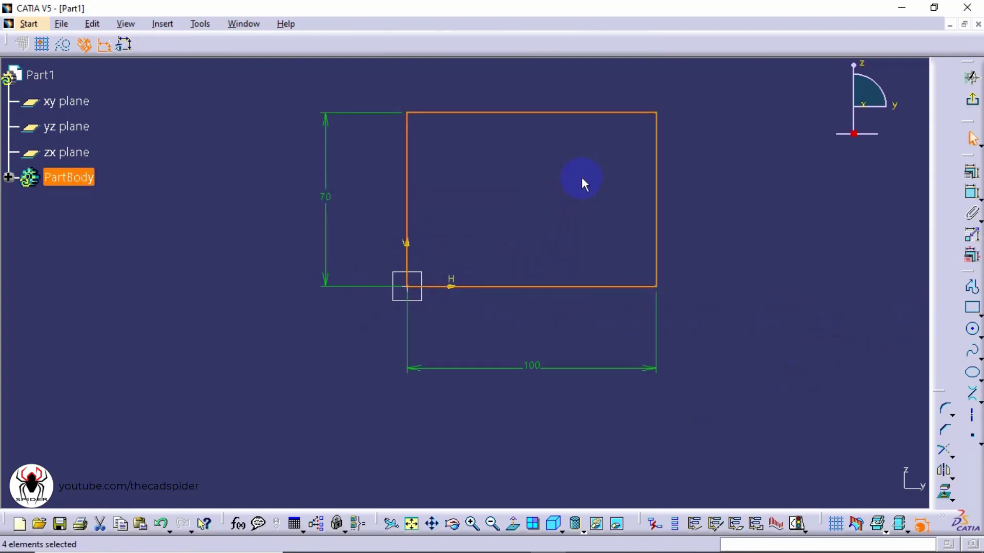
middle_drag(582, 177, 560, 242)
click(560, 241)
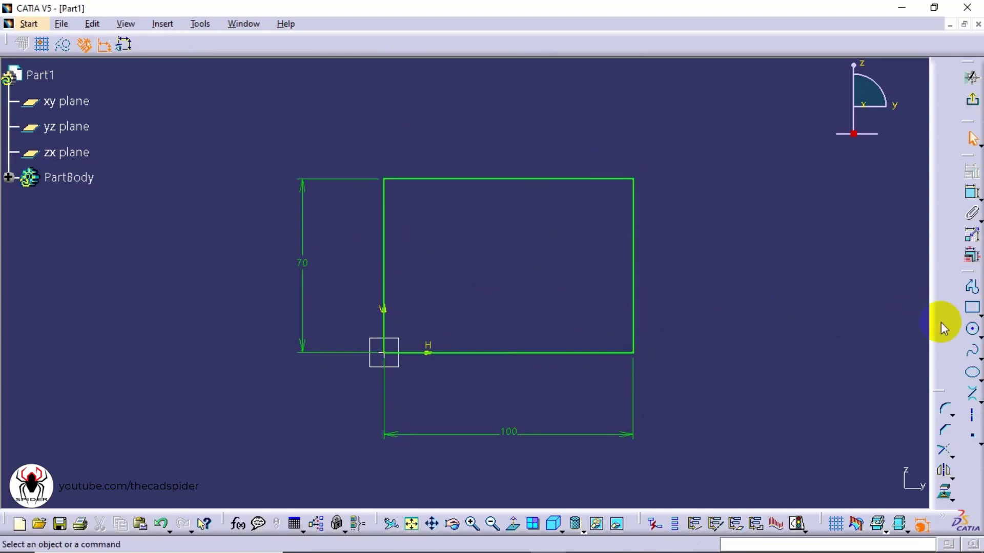
Define a circle using Cartesian coordinates with its centre at H 20 mm and V 15 mm inside the rectangle
click(977, 333)
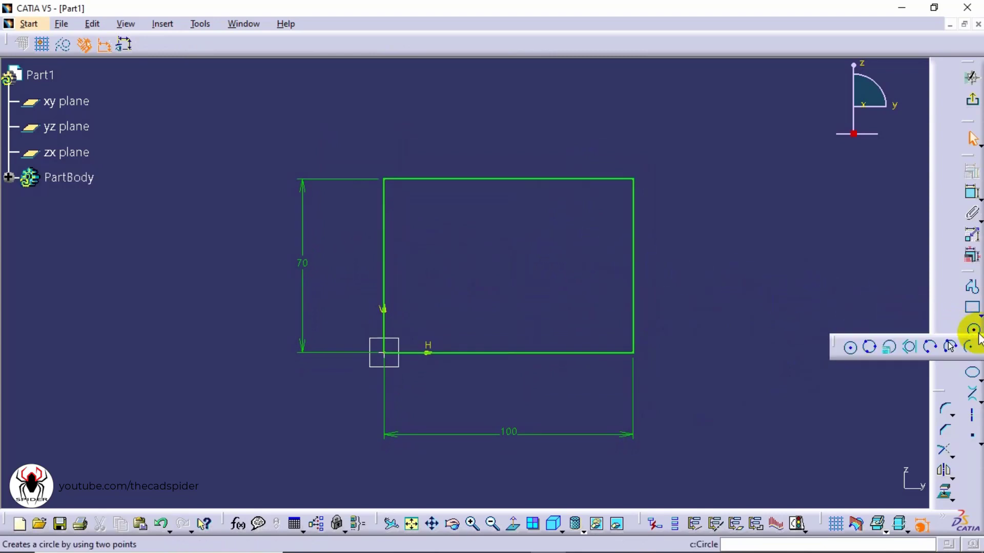
click(891, 350)
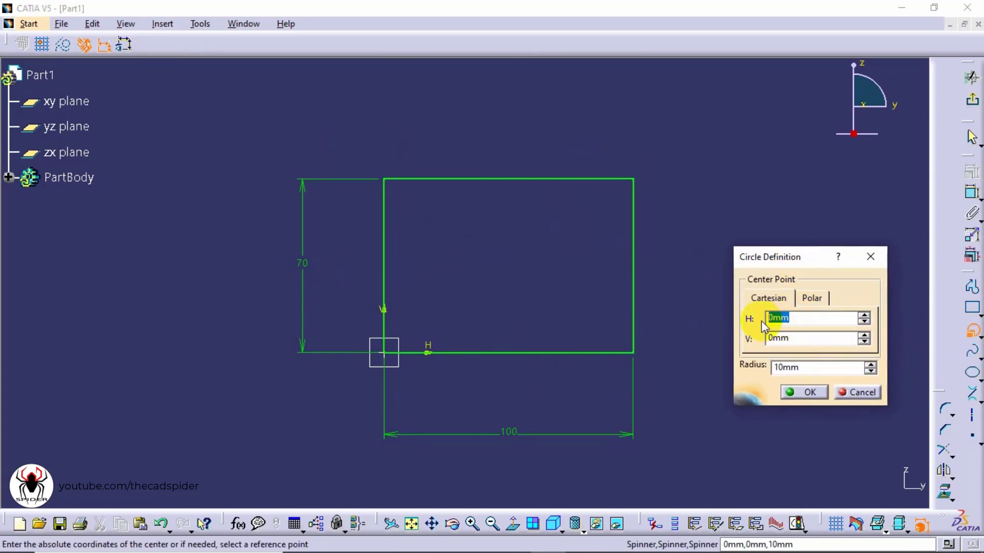
text(20)
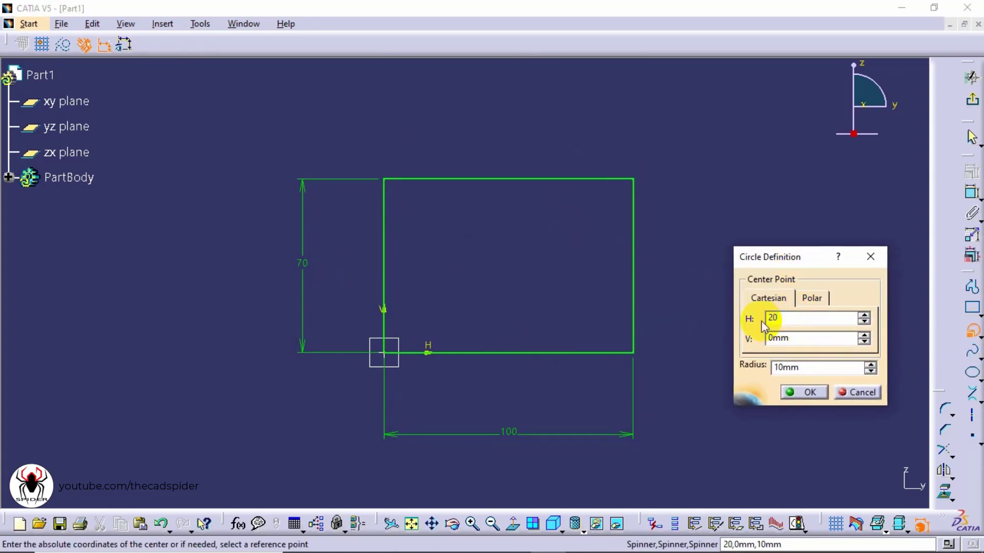
click(804, 337)
text(15)
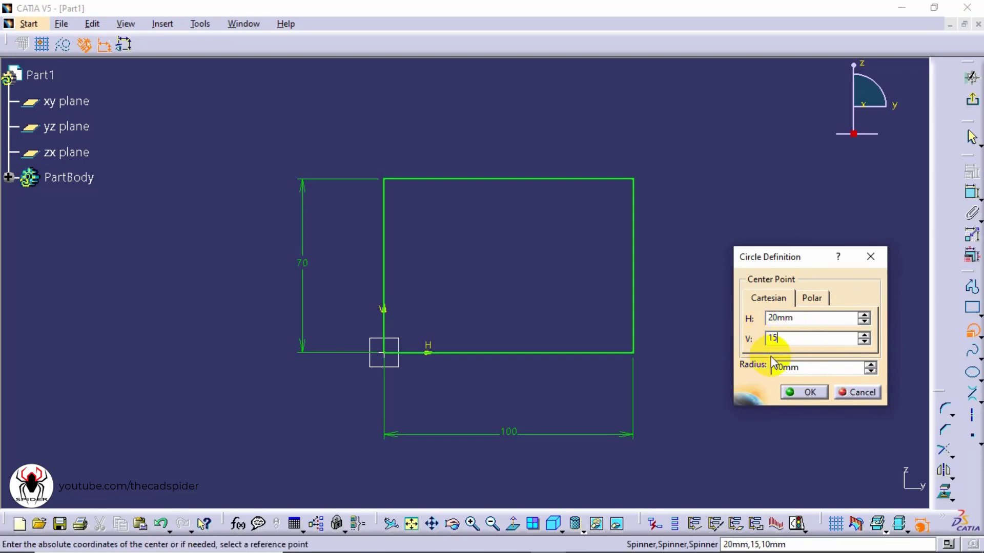
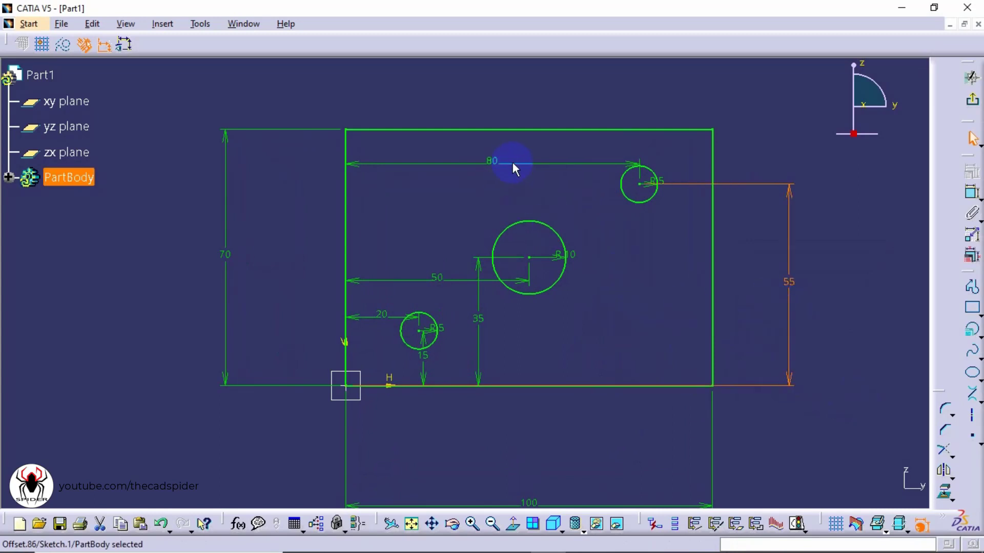
Spread out the position dimensions of the central and lower-left circles beyond the rectangle, and move all three circles' radius dimensions clear of their centres
drag(440, 281, 448, 104)
drag(478, 347, 747, 348)
drag(390, 317, 395, 436)
drag(425, 356, 287, 356)
drag(430, 328, 430, 308)
drag(564, 255, 567, 205)
drag(652, 183, 644, 149)
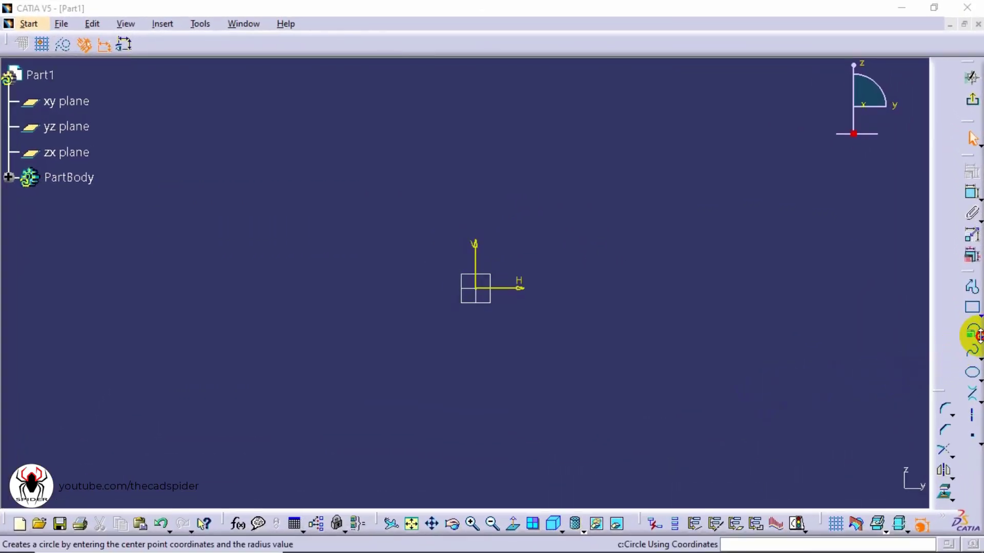
Draw a circle of 50 mm radius centred on the origin and move its radius dimension outside the circle at the lower left
click(978, 336)
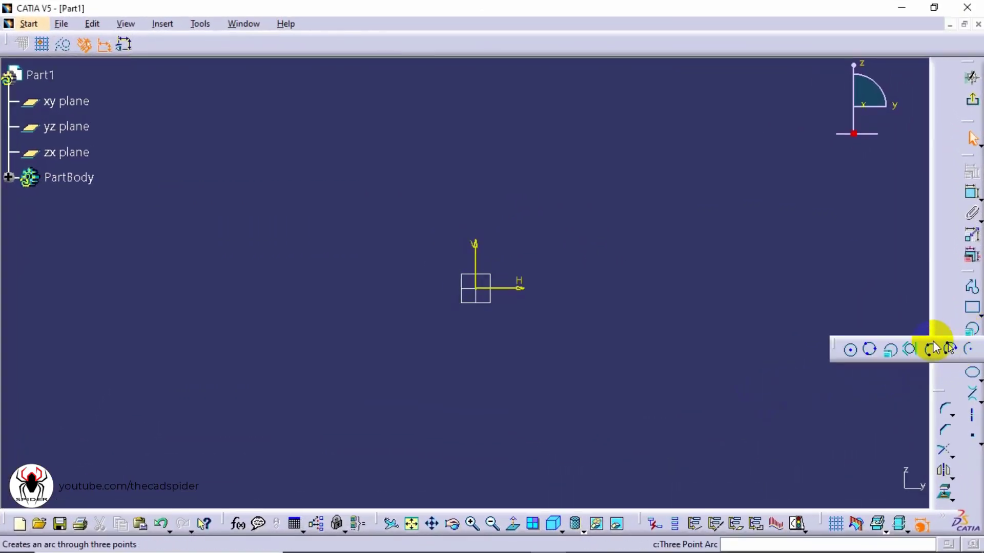
click(849, 351)
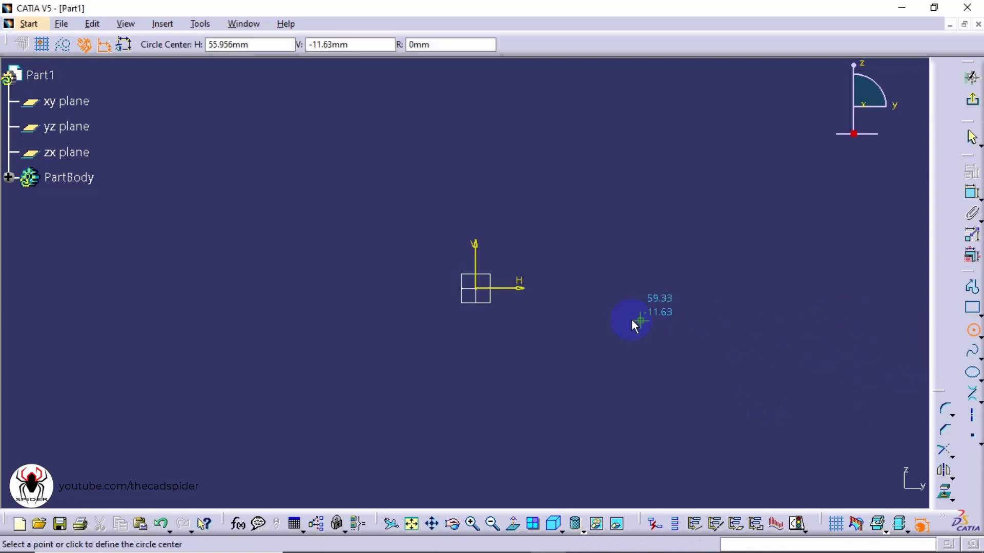
click(477, 288)
key(Tab)
text(50)
key(Return)
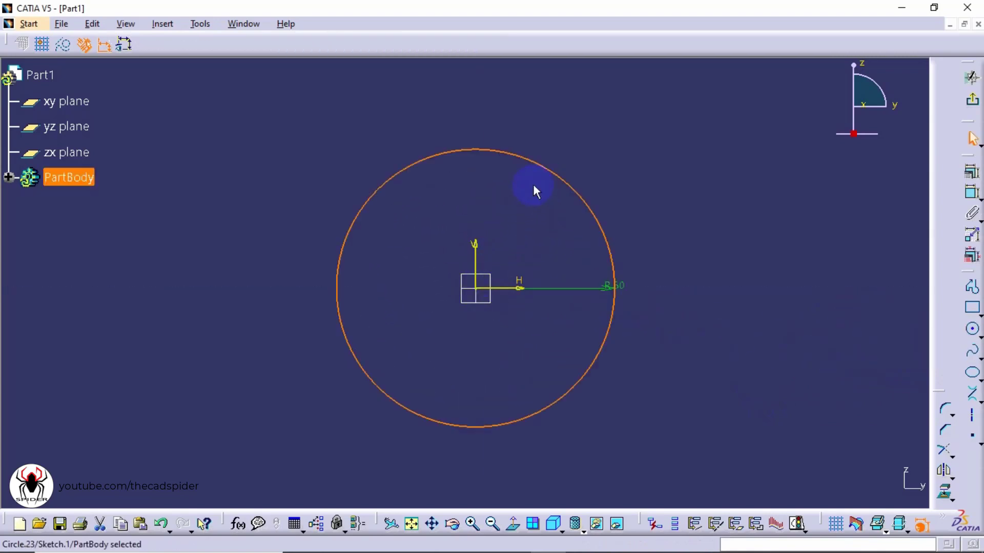
click(544, 213)
drag(588, 290, 335, 442)
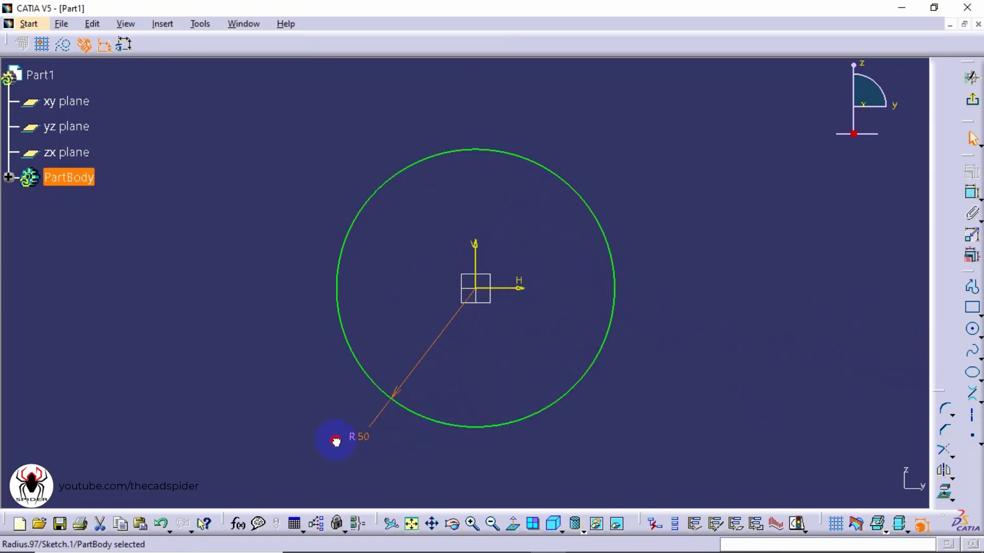
click(745, 451)
Define a circle of 7.5 mm radius with its centre at polar radius 25 mm and angle 30° inside the large circle
drag(964, 339, 893, 347)
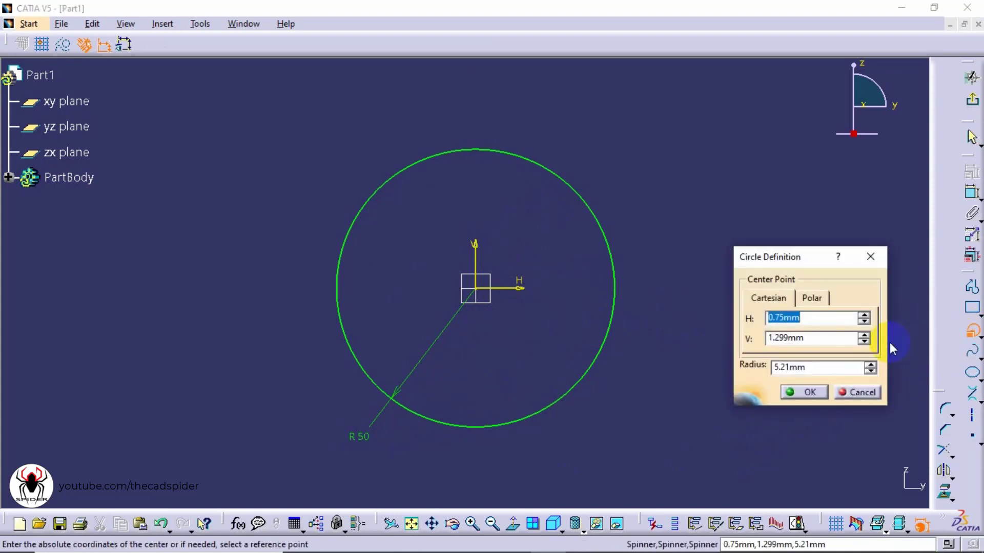
click(814, 298)
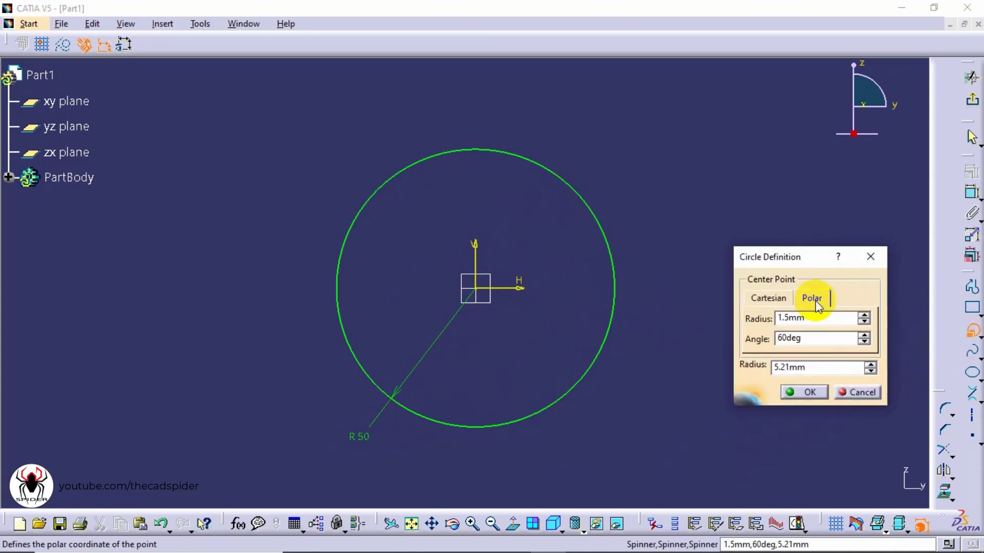
double_click(802, 318)
text(25)
double_click(804, 338)
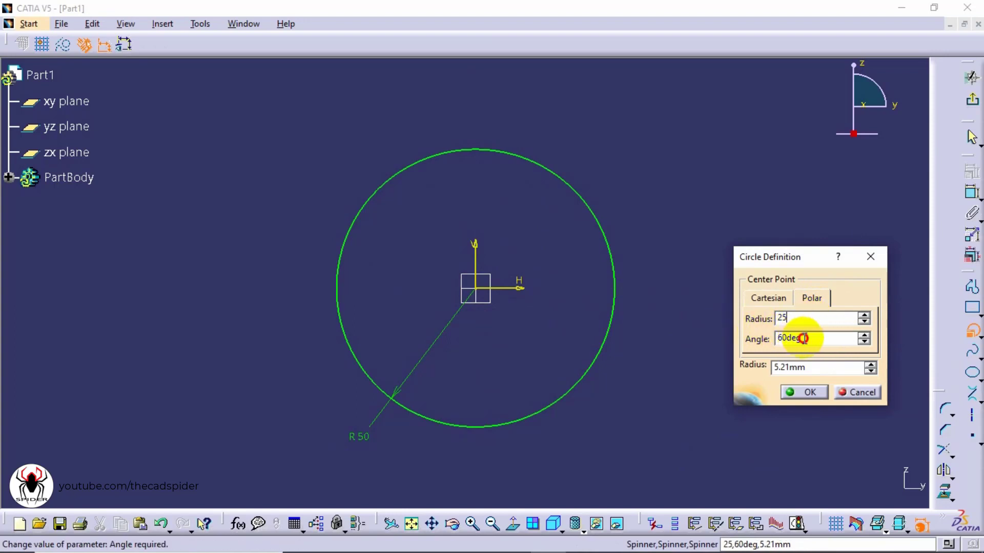
text(30)
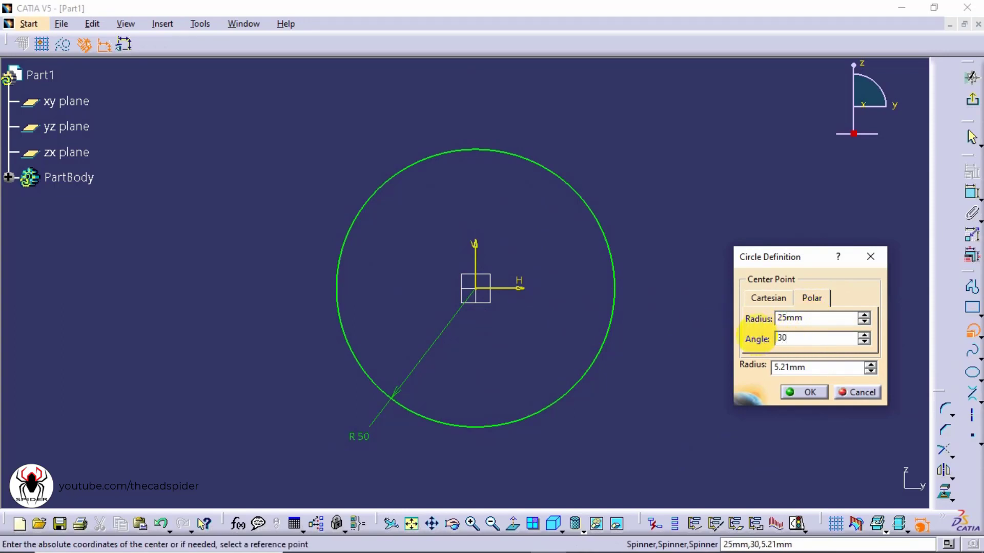
double_click(809, 368)
text(7.5)
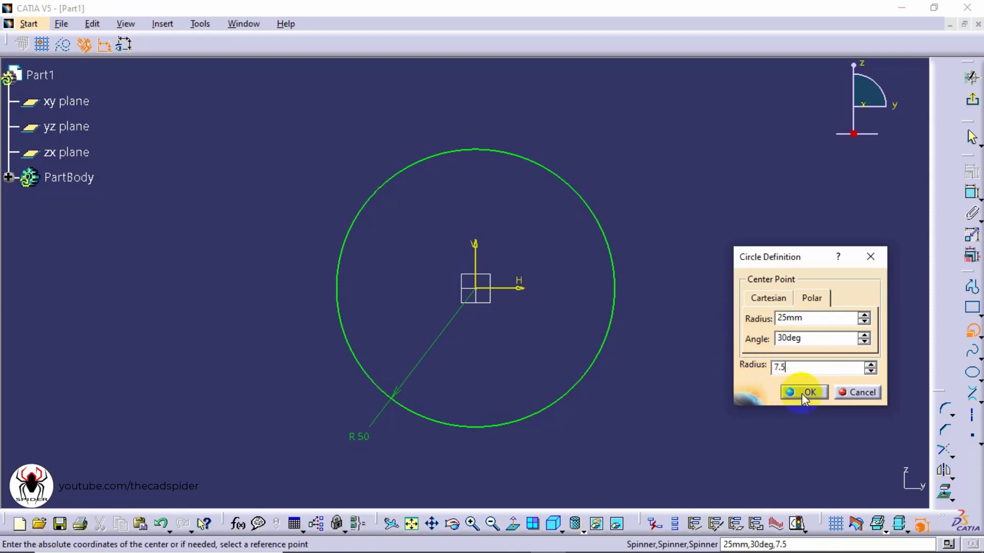
click(802, 392)
Move the new circle's angle dimension outside the large circle and its distance and radius dimensions clear of the geometry
drag(547, 290, 637, 254)
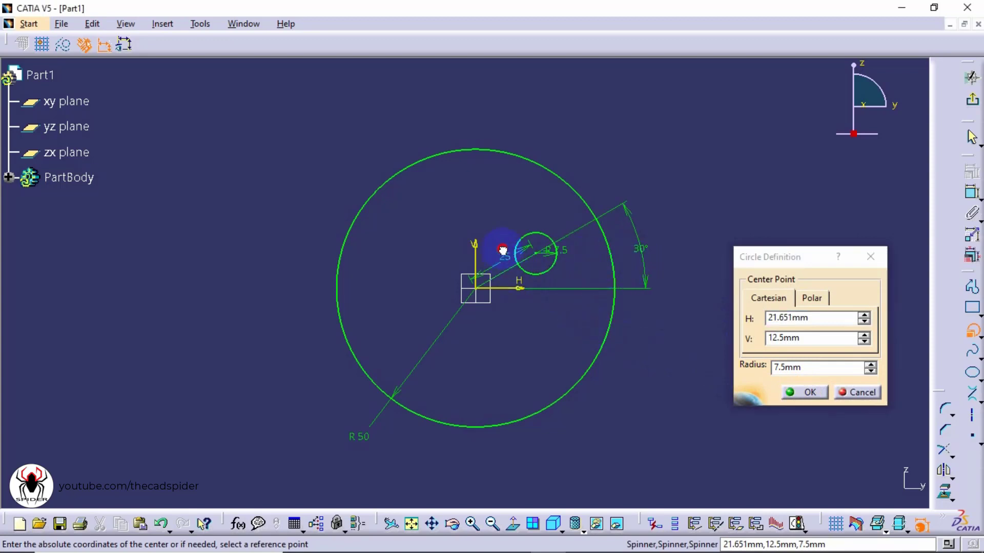
drag(499, 278, 472, 227)
drag(545, 259, 584, 269)
Define a 5 mm radius circle at polar radius 35 mm and angle 120°, and move its angle and radius dimensions clear of the geometry
click(812, 298)
click(761, 319)
text(35)
click(757, 339)
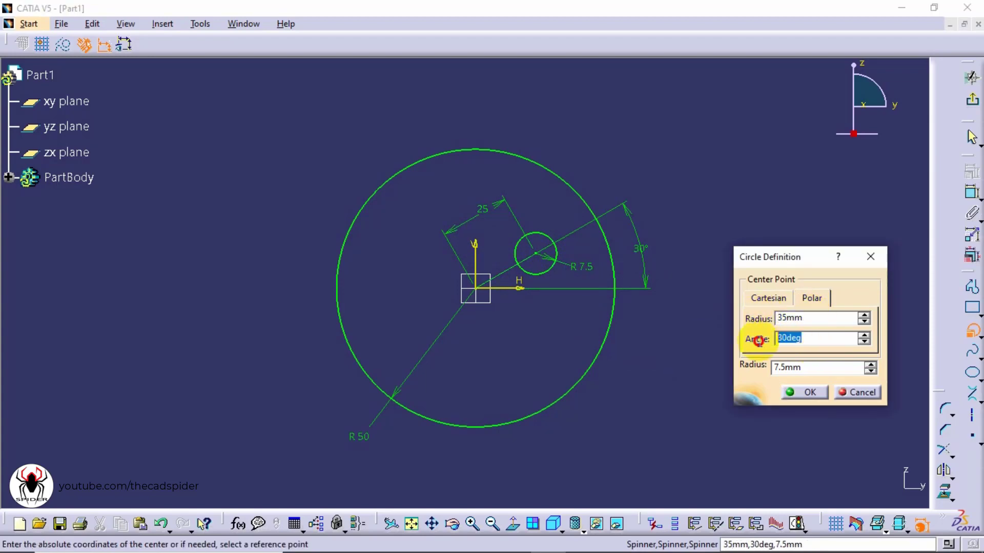
text(120)
click(812, 368)
text(5)
click(803, 391)
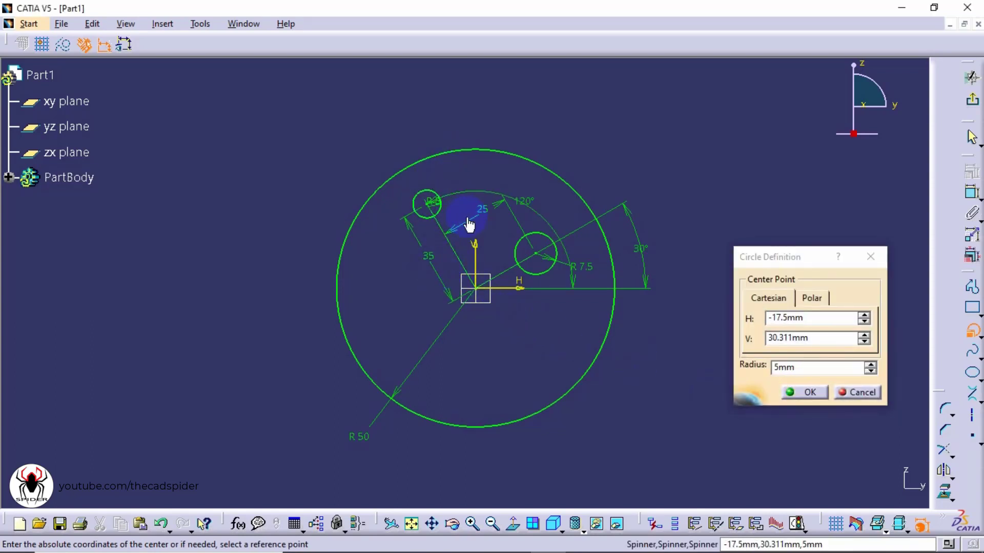
drag(534, 214, 560, 149)
drag(430, 202, 493, 195)
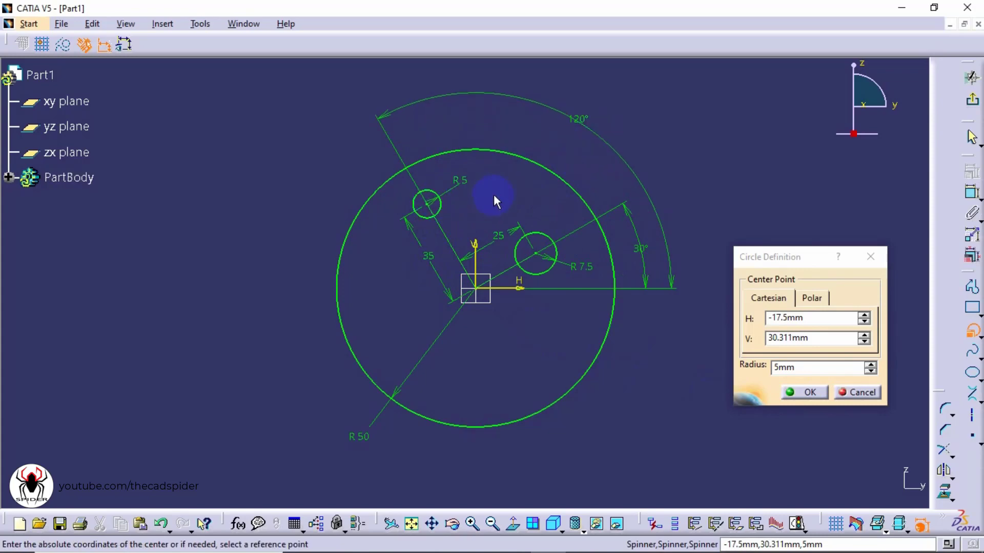
Define a 5 mm radius circle at polar radius 35 mm and angle -60°, and move its radius dimension clear of the centre
click(812, 298)
drag(808, 317, 758, 342)
text(-60)
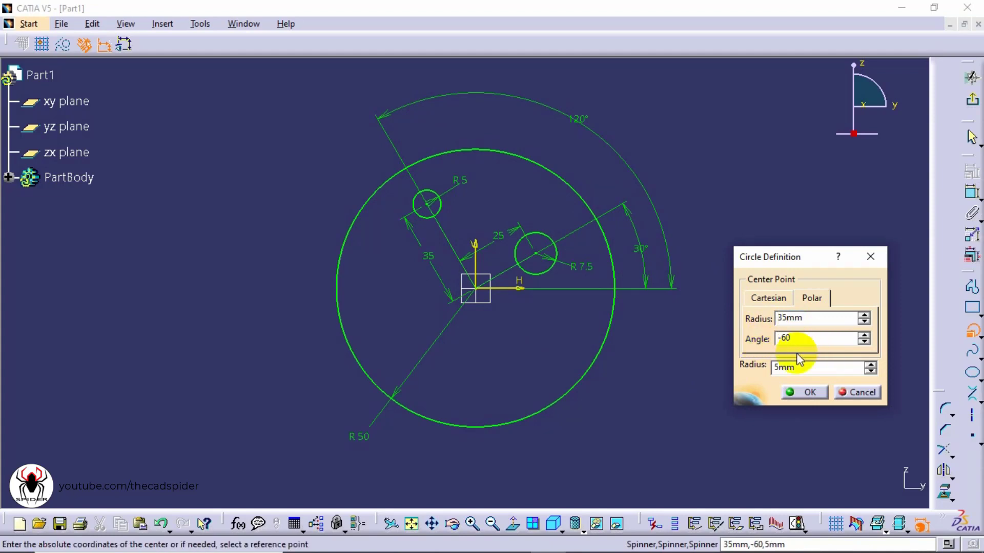
drag(818, 368, 744, 367)
click(799, 392)
drag(527, 354, 545, 380)
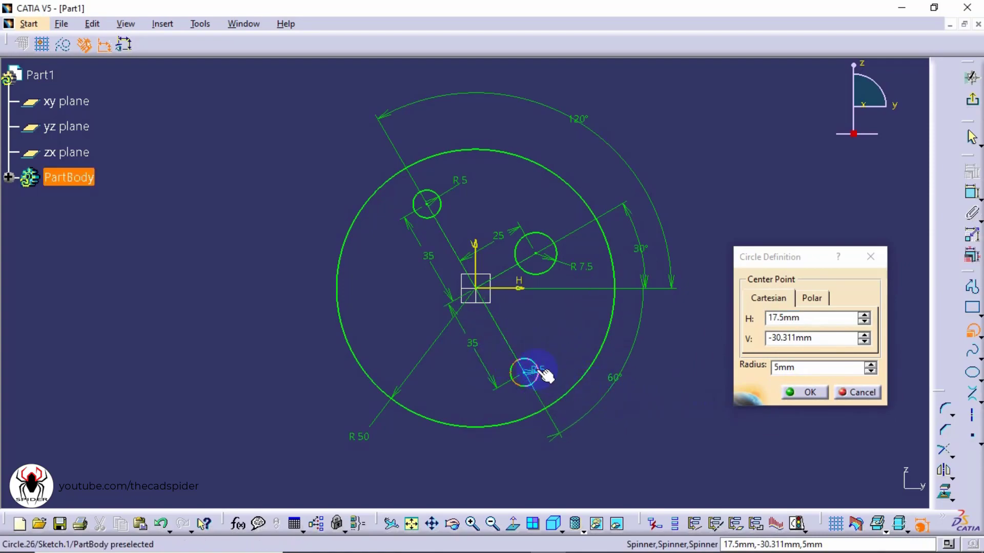
click(655, 413)
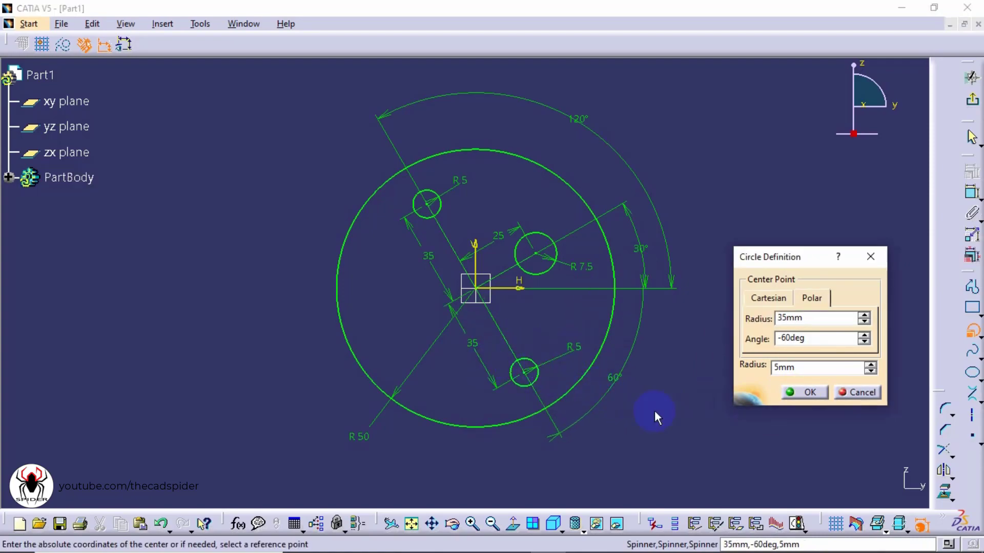
click(856, 393)
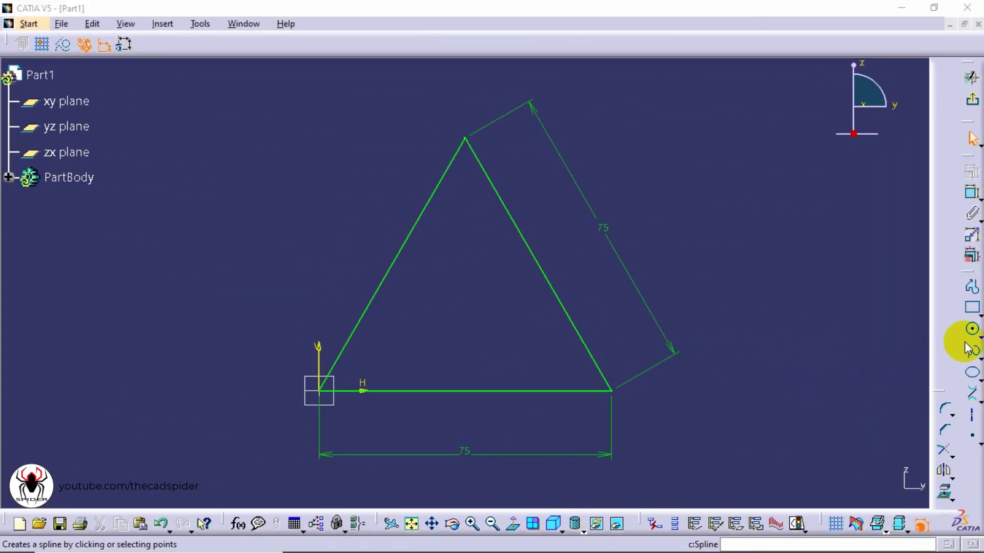
Inscribe a tri-tangent circle touching all three sides of the 75 mm triangle
click(978, 338)
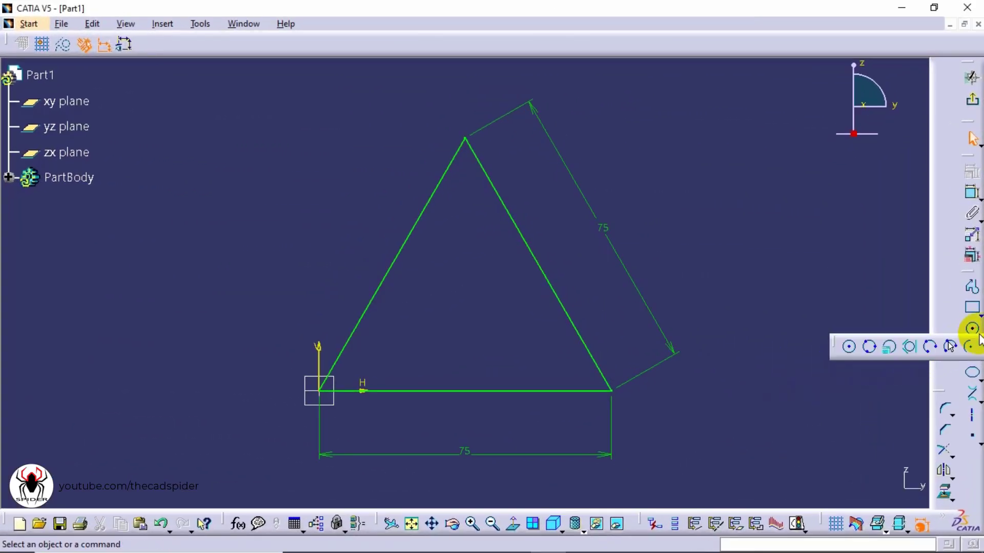
click(909, 348)
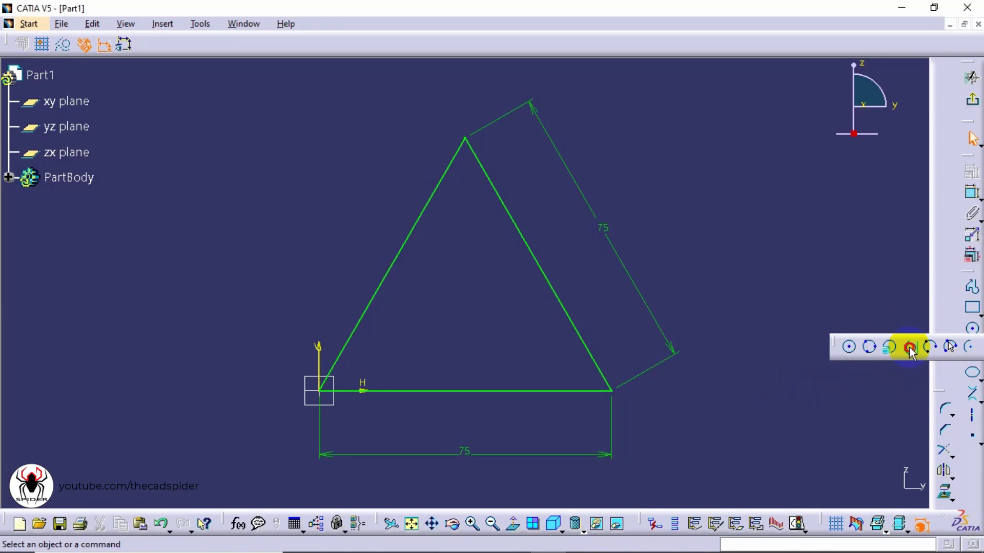
click(534, 391)
click(574, 323)
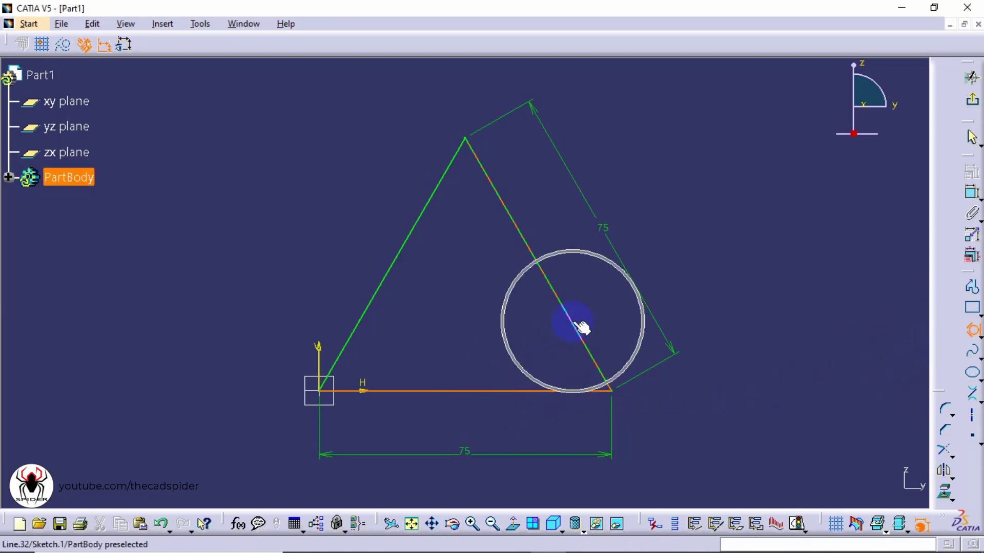
click(417, 220)
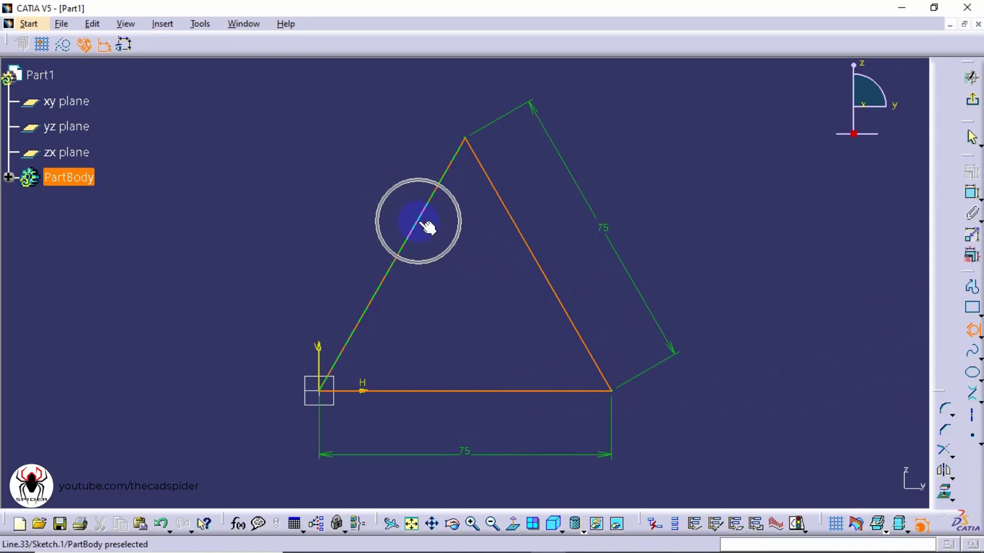
Add a smaller tri-tangent circle in each corner of the triangle, tangent to the two adjacent sides and the inscribed circle
ctrl+middle_drag(411, 256, 365, 255)
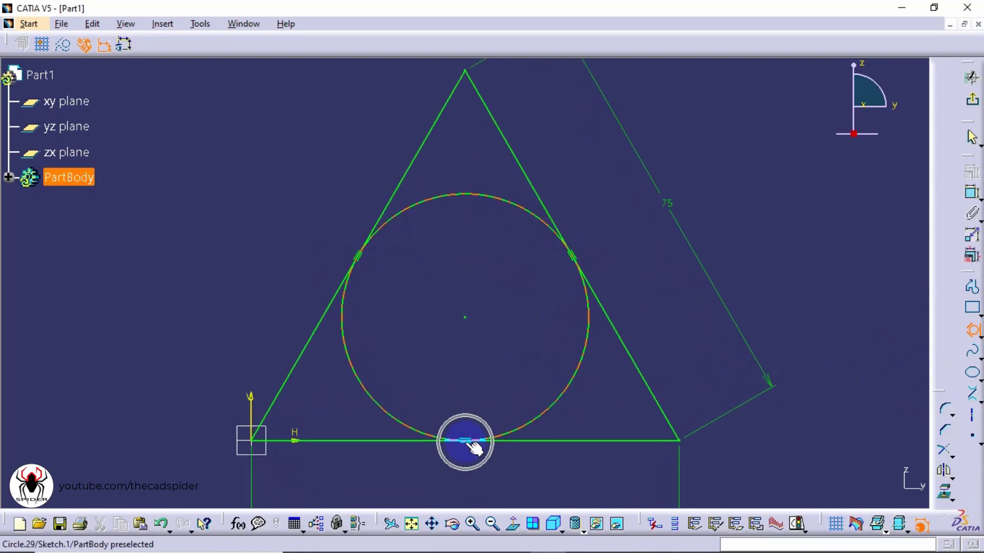
click(621, 449)
click(659, 411)
click(575, 382)
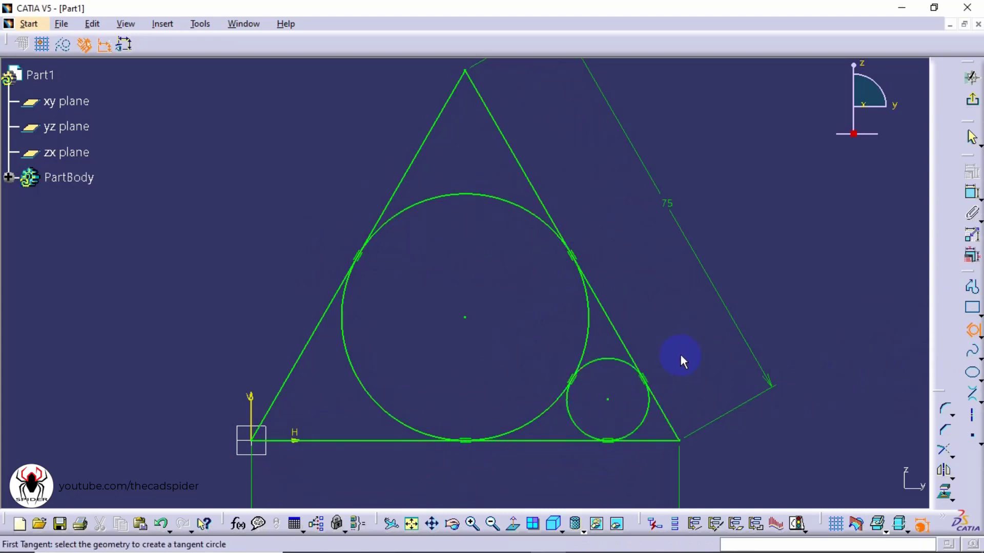
click(345, 440)
click(293, 368)
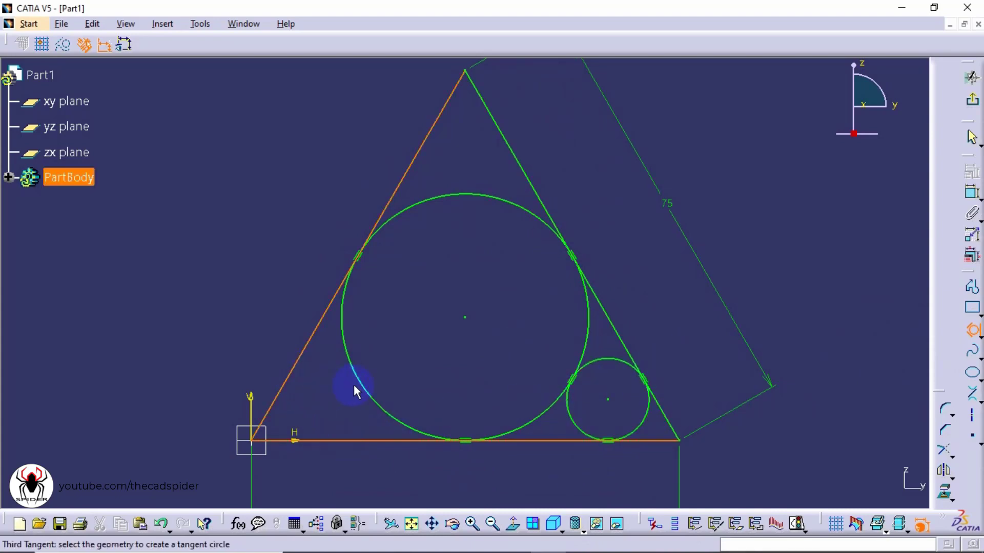
click(352, 385)
click(451, 204)
click(419, 150)
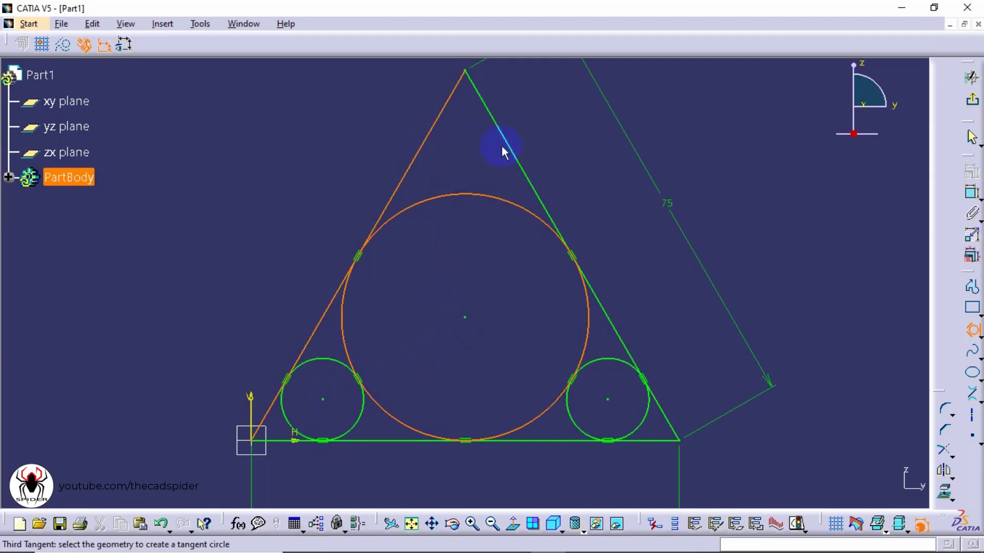
click(508, 146)
ctrl+middle_drag(549, 136, 546, 167)
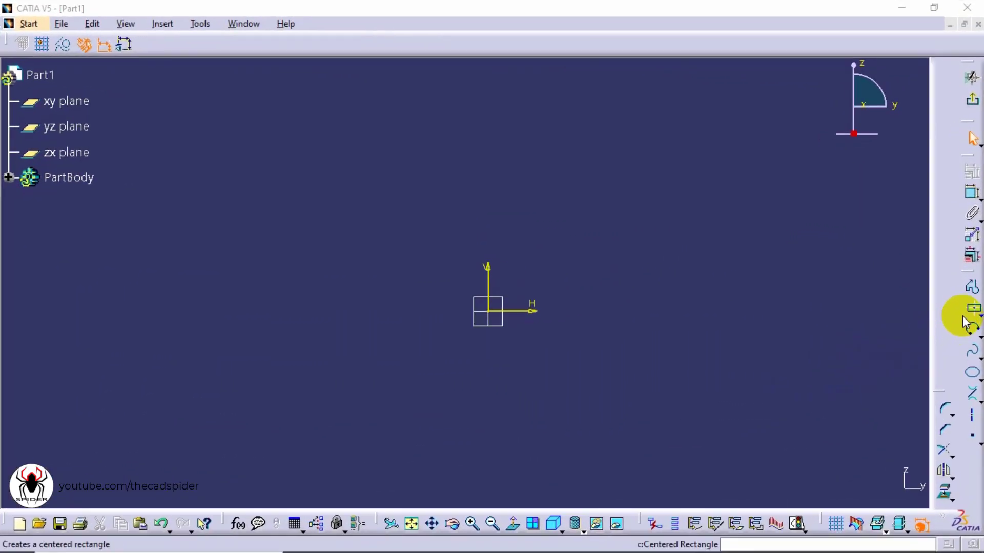
Draw a centred rectangle on the origin with a height of 55 mm and a width of 65 mm
click(971, 310)
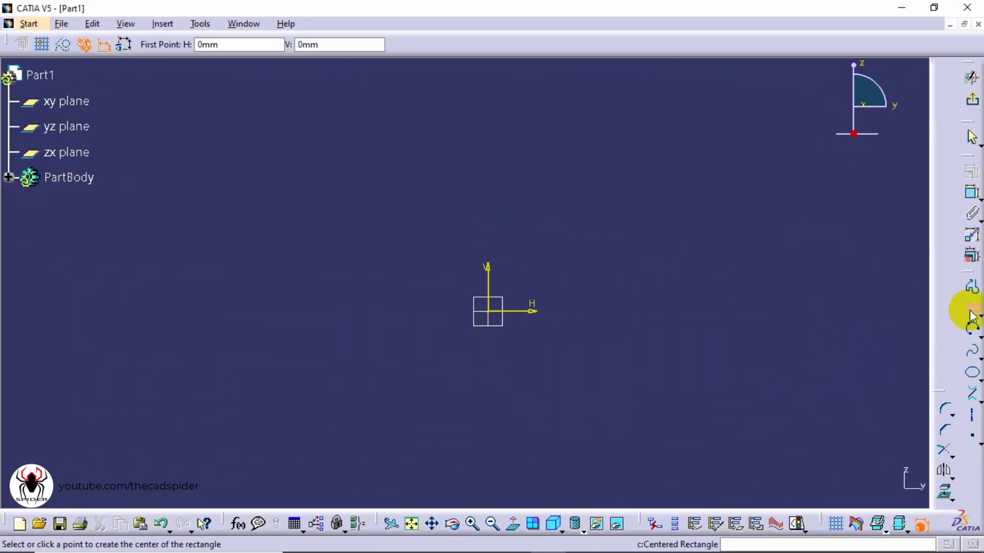
click(488, 311)
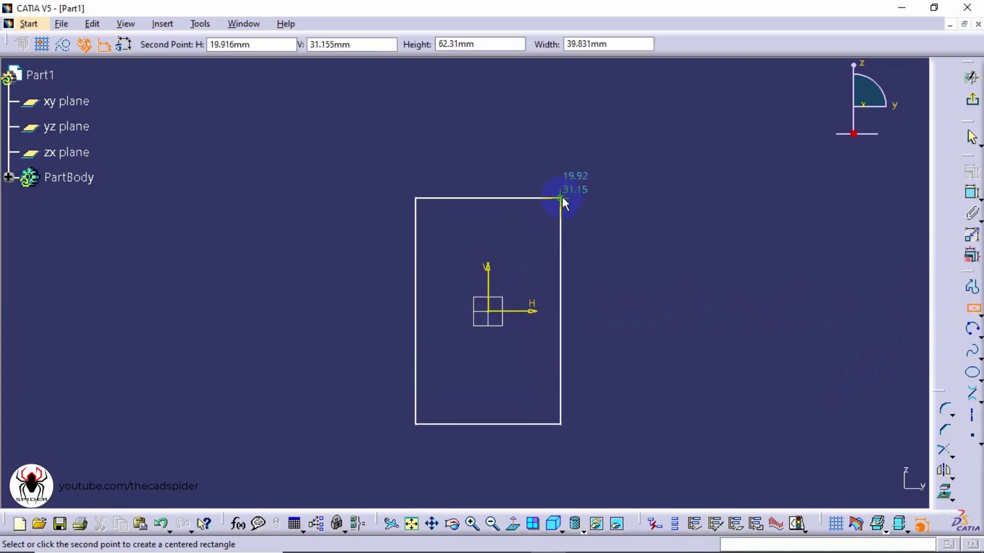
key(Tab)
key(Tab)
text(55)
key(Tab)
text(6)
key(Return)
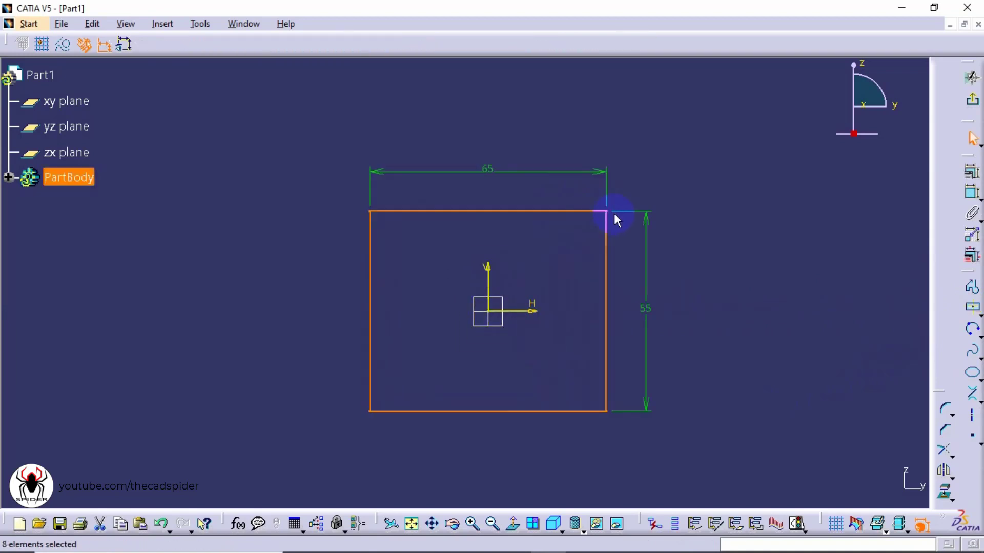
click(674, 319)
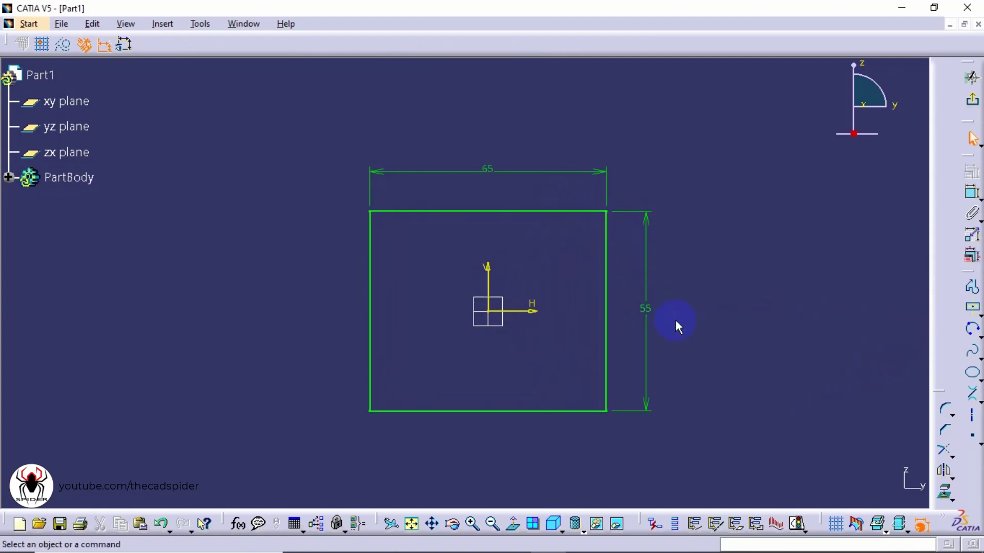
Draw a vertical axis about 25 mm long upward from the midpoint of the rectangle's top edge, and move the width dimension below the rectangle
click(972, 416)
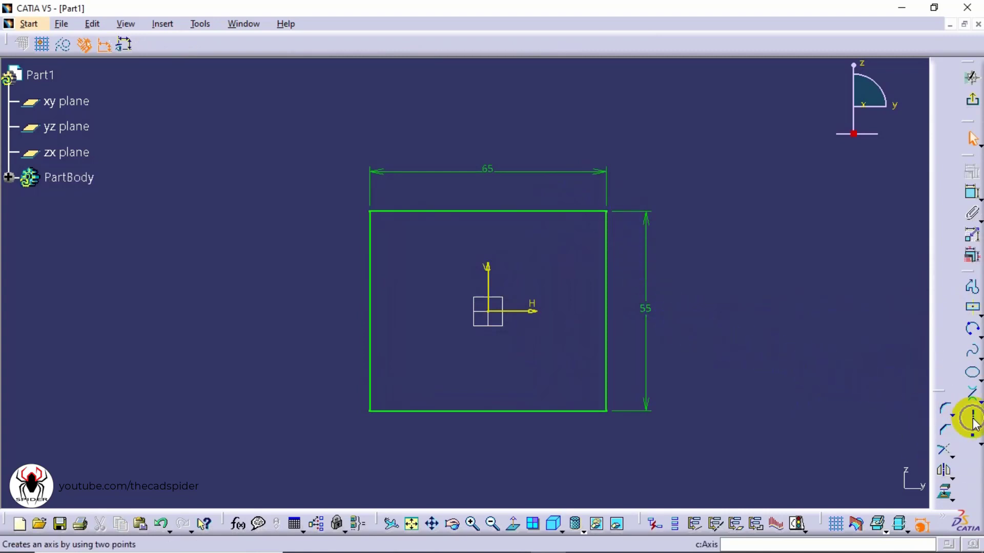
click(487, 211)
click(488, 119)
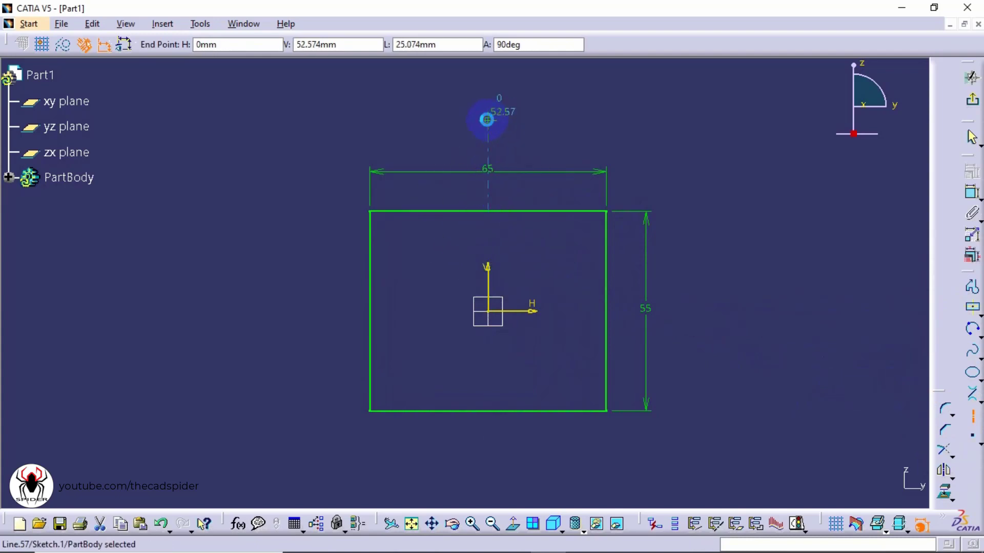
click(558, 119)
drag(560, 170, 563, 449)
click(714, 366)
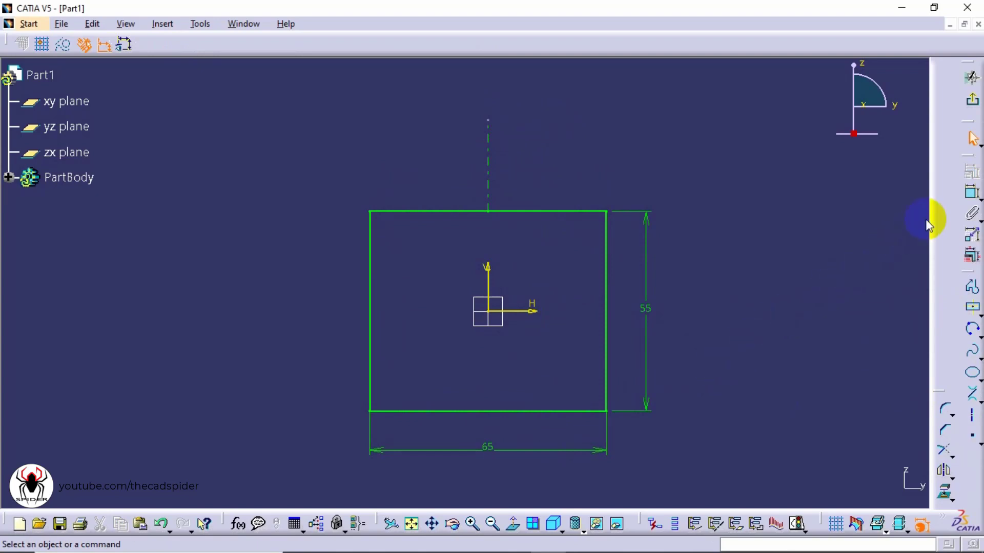
Dimension the vertical axis's length beside the rectangle and set it to 20 mm
click(971, 193)
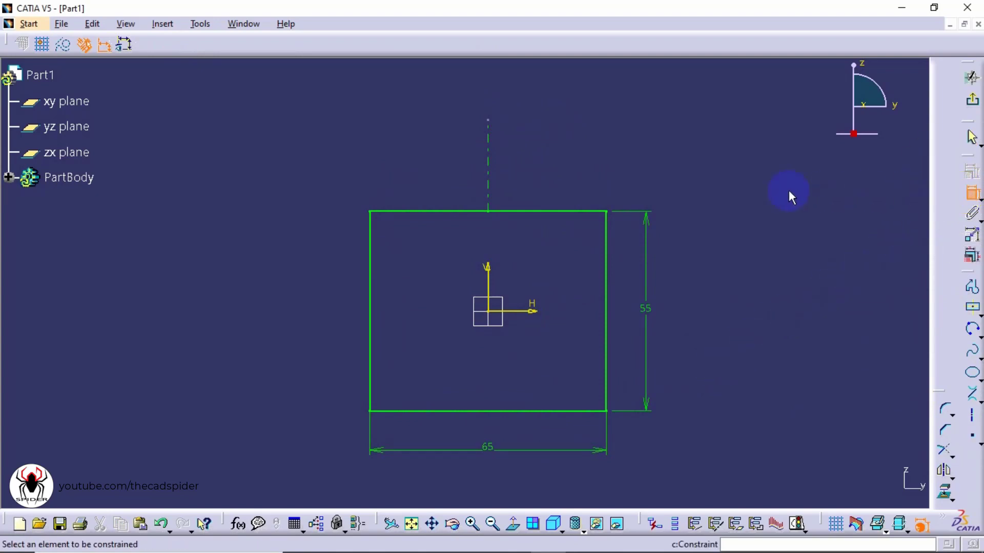
click(488, 169)
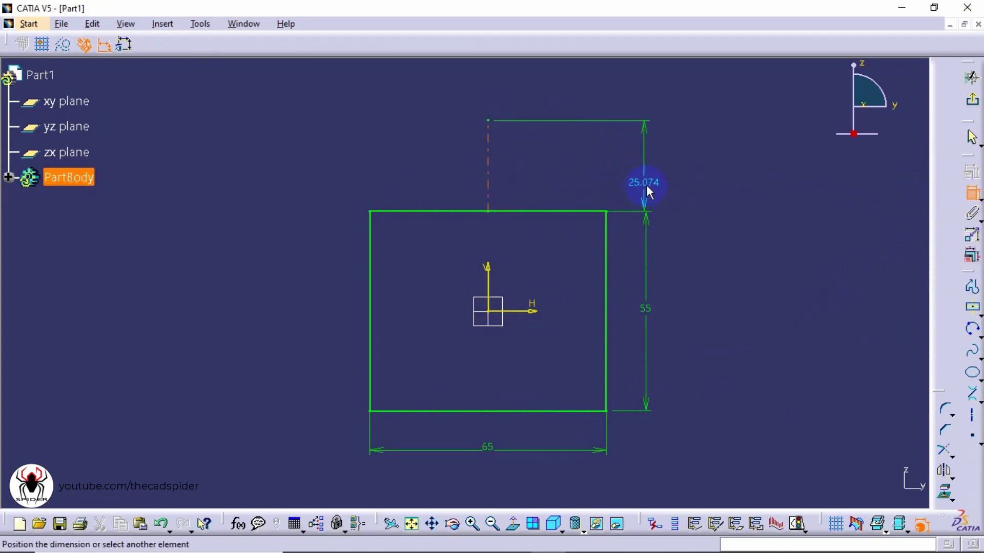
click(647, 185)
double_click(659, 187)
drag(680, 70, 787, 191)
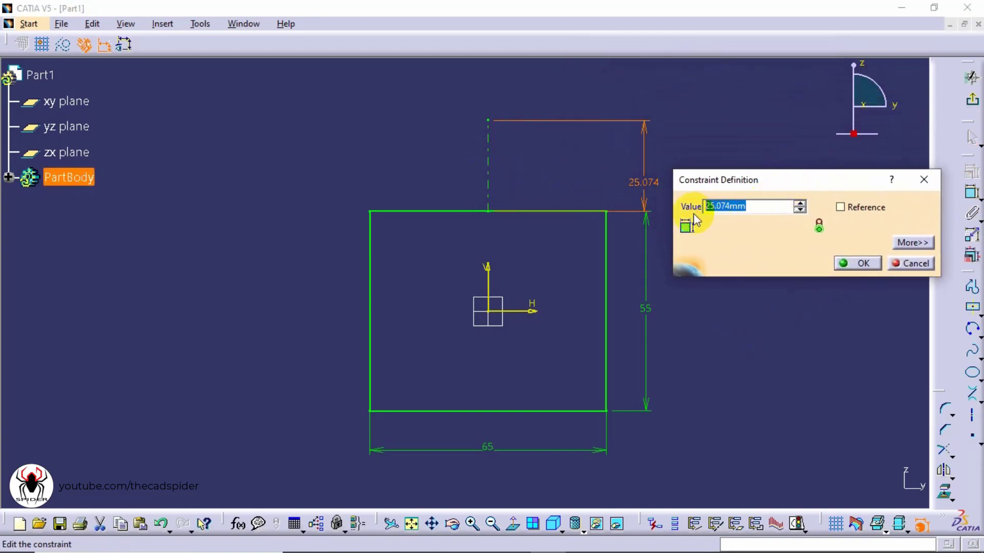
text(20)
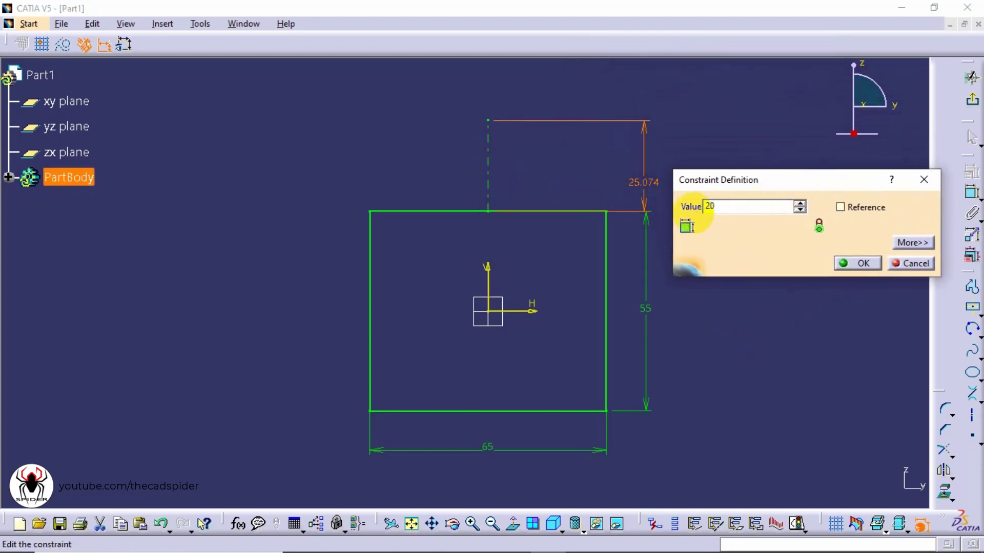
click(863, 263)
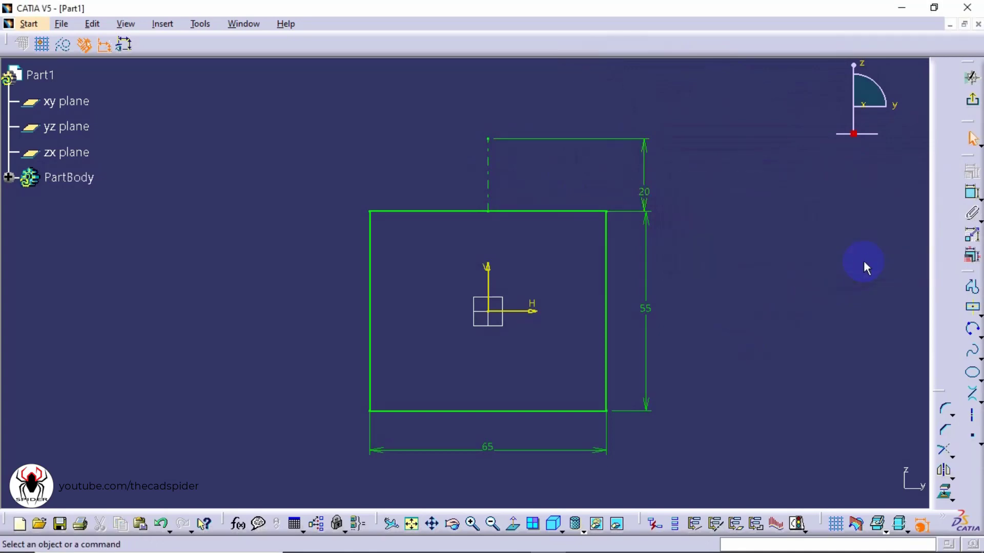
Draw a three-point arc from the rectangle's upper-right corner through the vertical axis's upper end to its upper-left corner
click(978, 332)
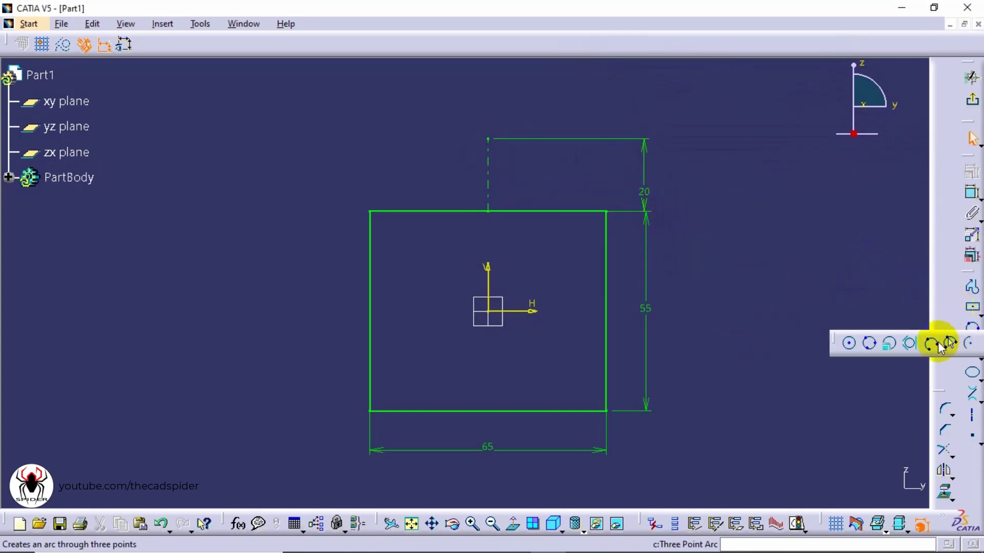
click(933, 344)
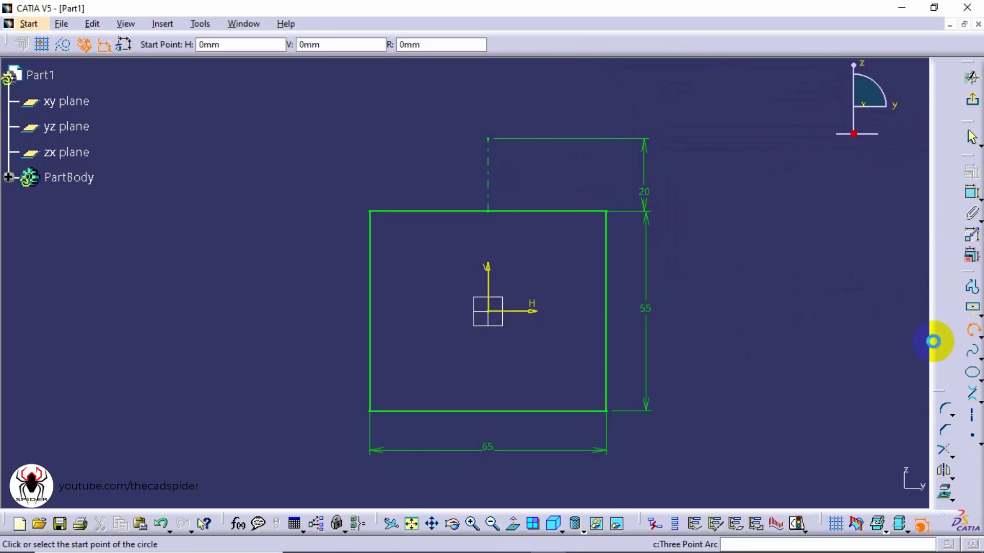
click(607, 212)
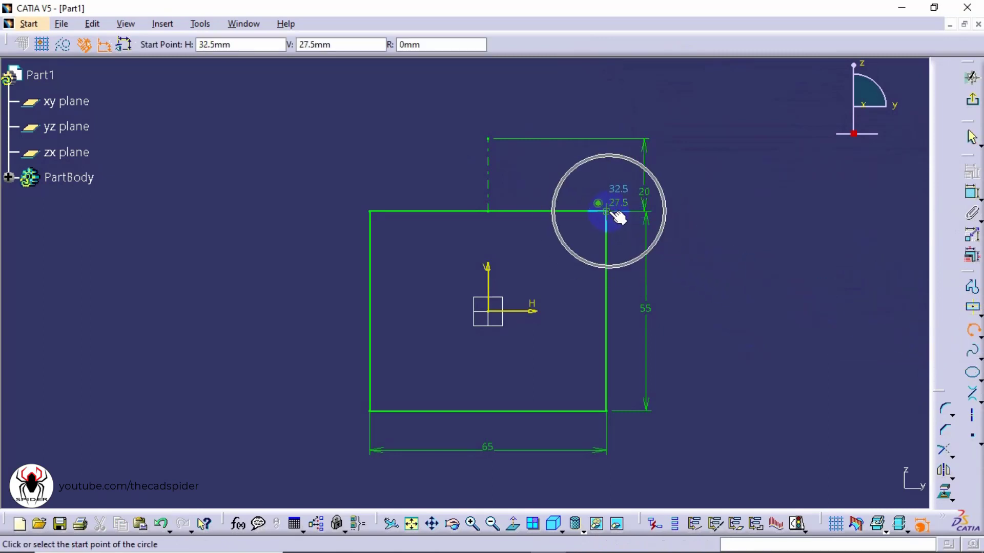
click(489, 139)
click(377, 211)
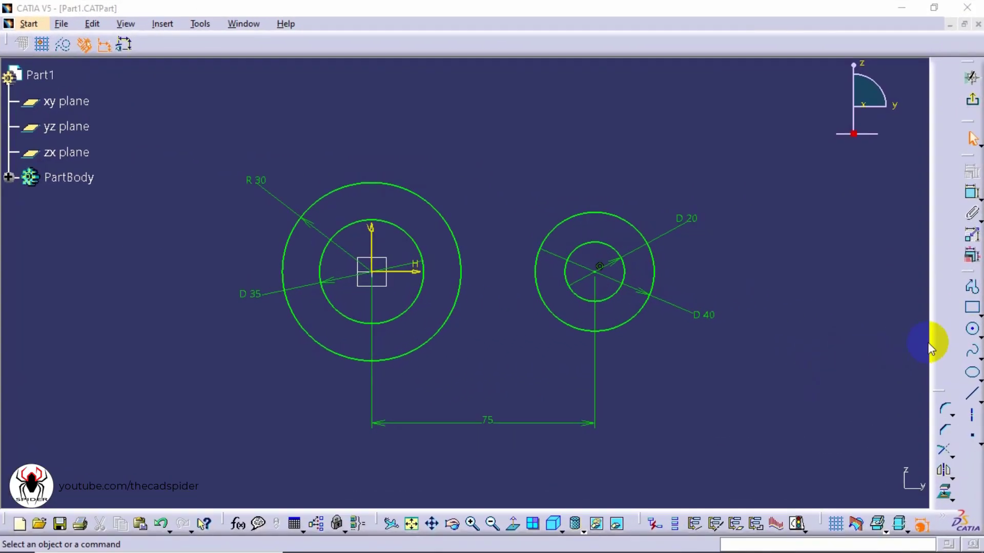
Draw a three-point arc starting with its limits across the tops of the two outer circles, bulging upward with a radius of 90 mm
click(981, 338)
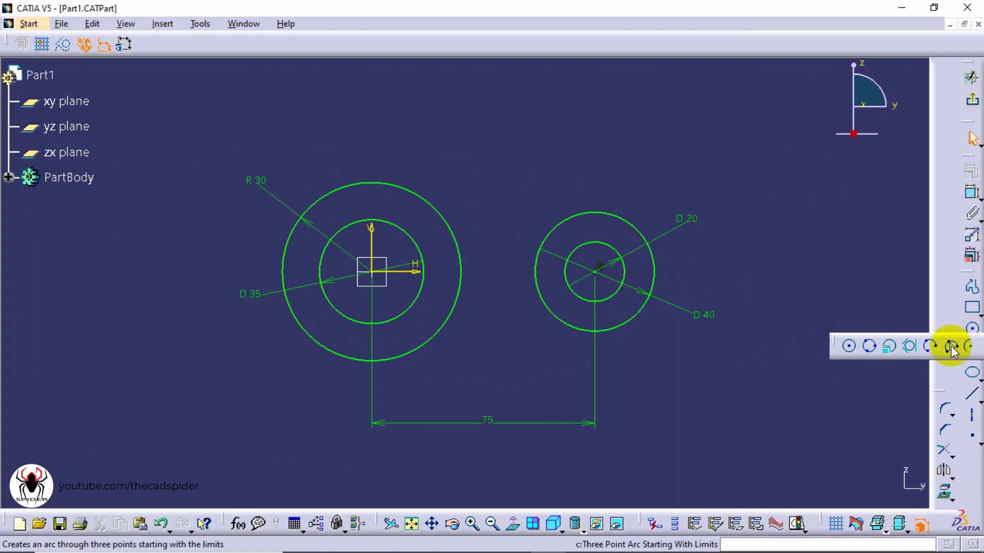
click(949, 349)
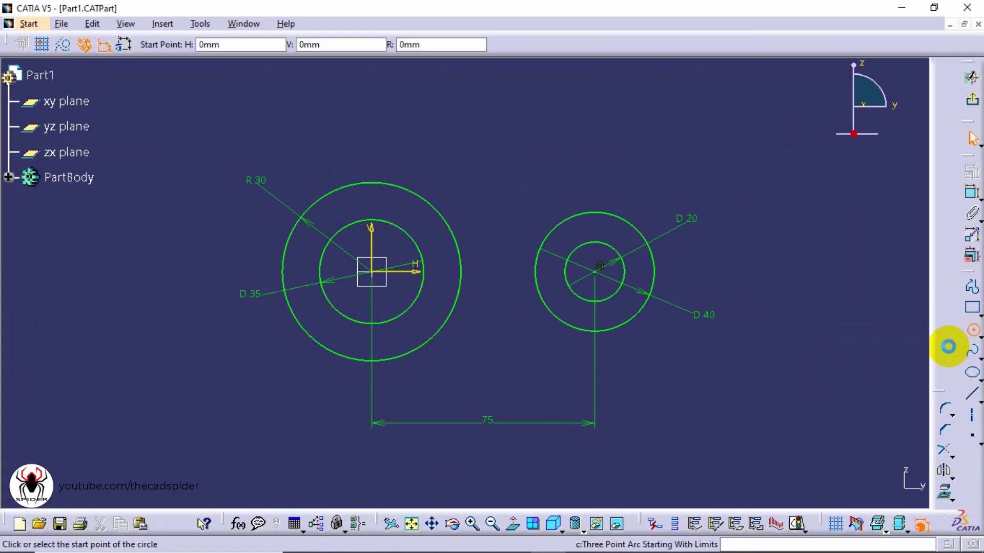
click(381, 182)
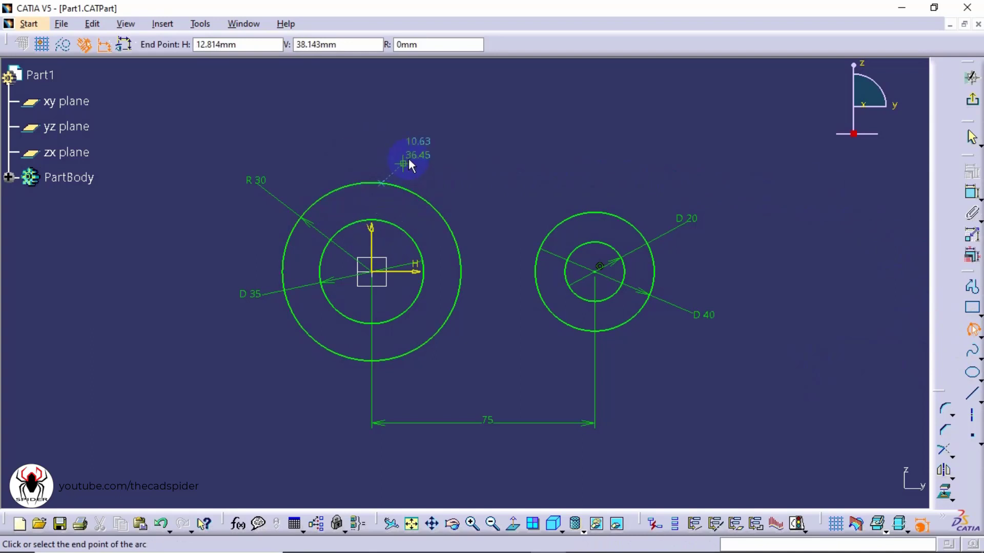
click(582, 212)
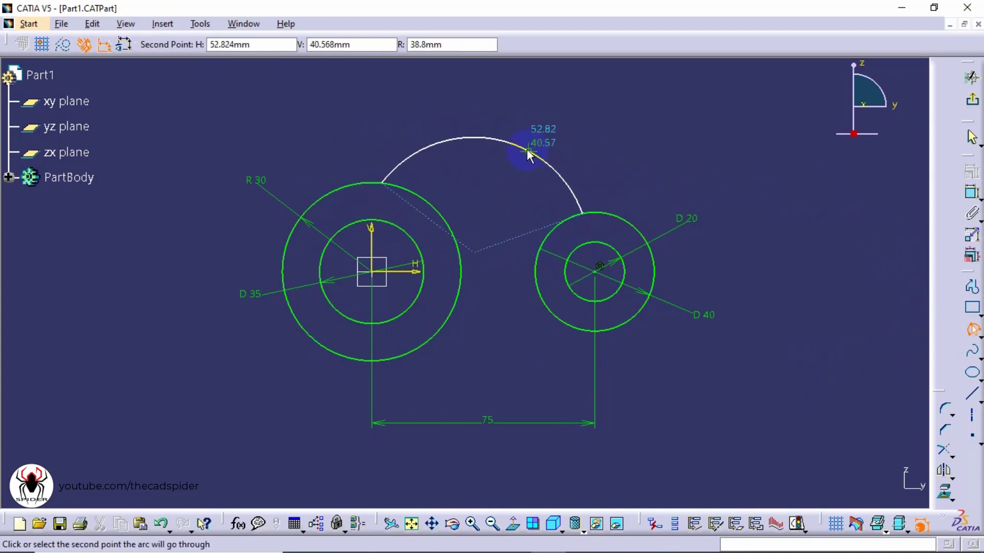
key(Tab)
key(Tab)
key(Tab)
key(Tab)
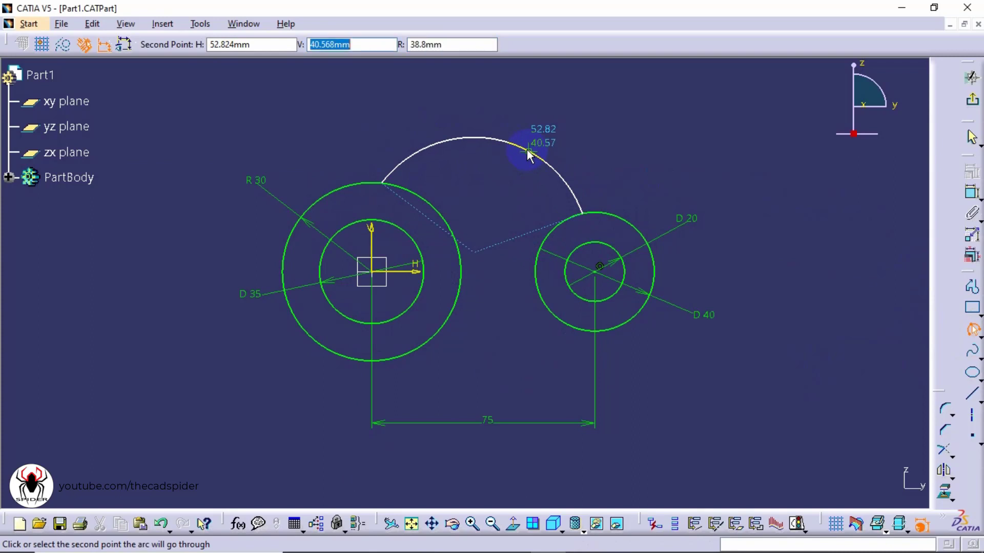
text(90)
key(Return)
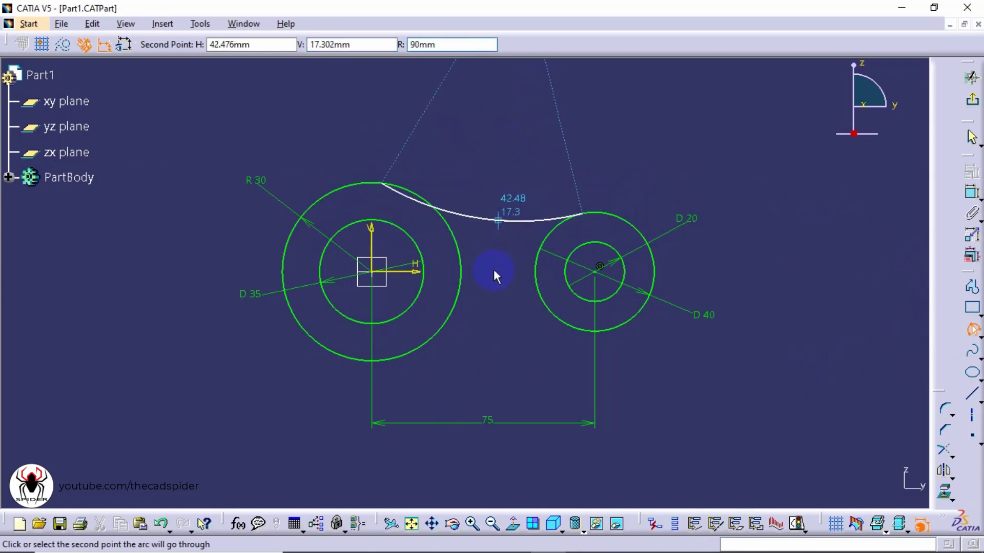
click(502, 145)
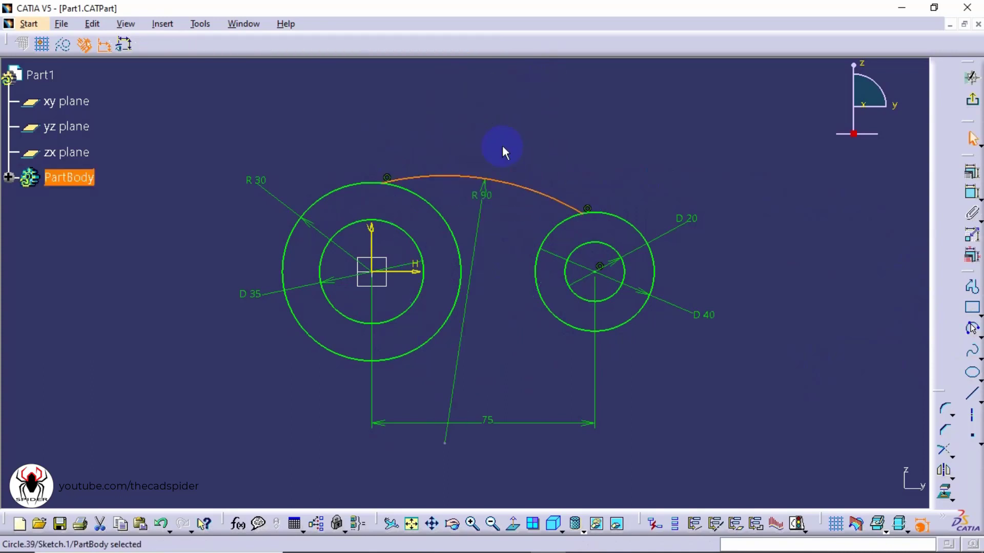
Move the upper arc's radius dimension text down between the two outer circles
click(577, 141)
click(484, 204)
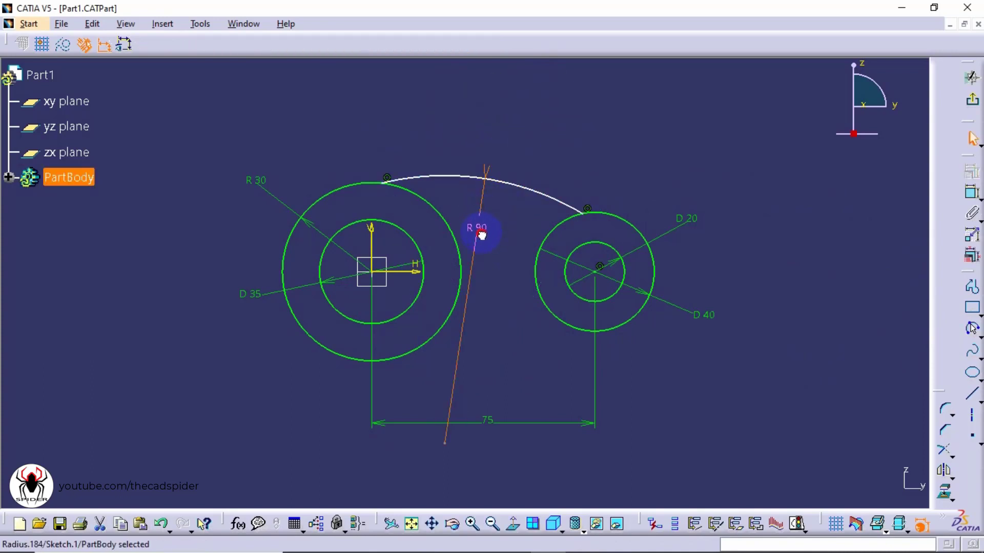
click(504, 227)
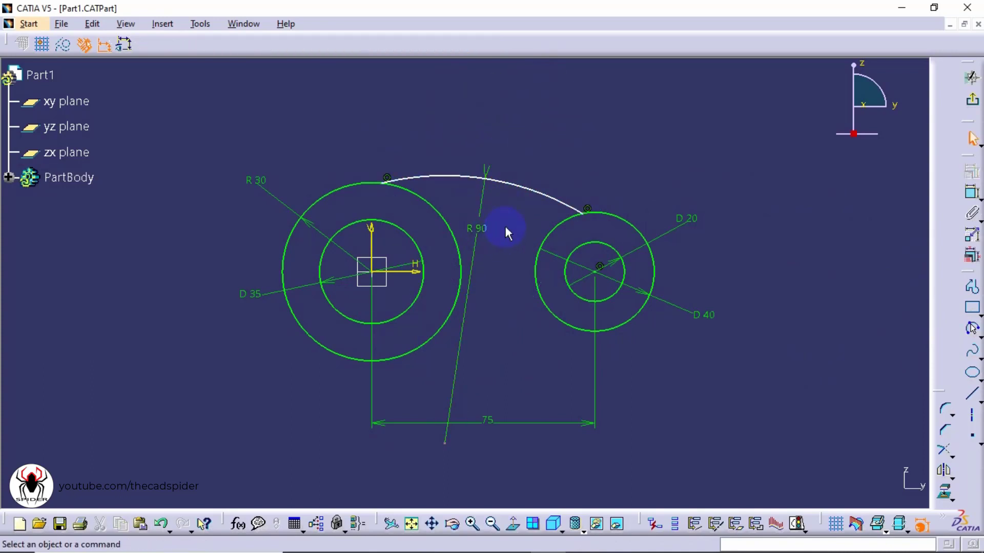
Constrain the 90 mm arc tangent to the left outer circle
click(970, 195)
mouse_move(499, 214)
middle_down()
mouse_move(505, 165)
mouse_move(509, 191)
mouse_move(549, 247)
mouse_move(563, 249)
middle_up()
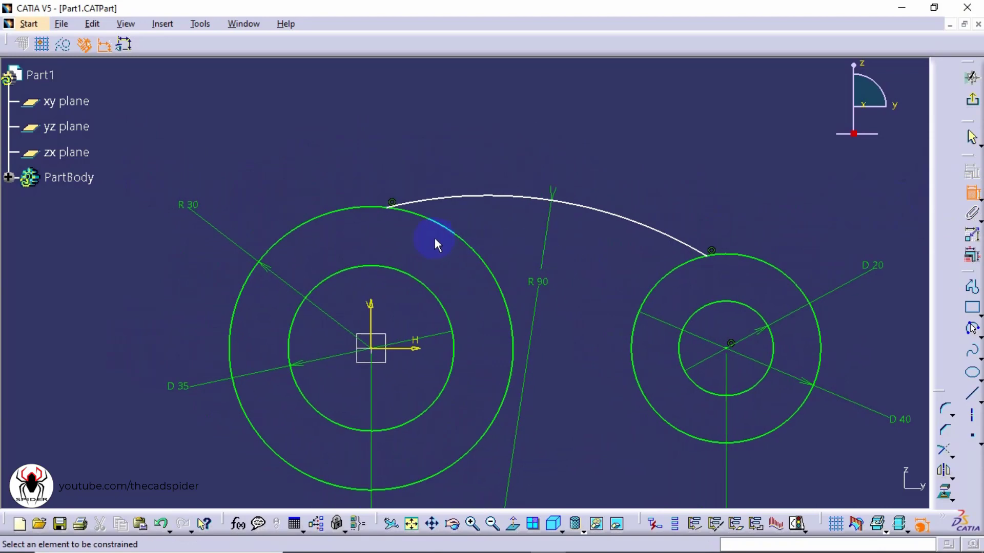
click(434, 210)
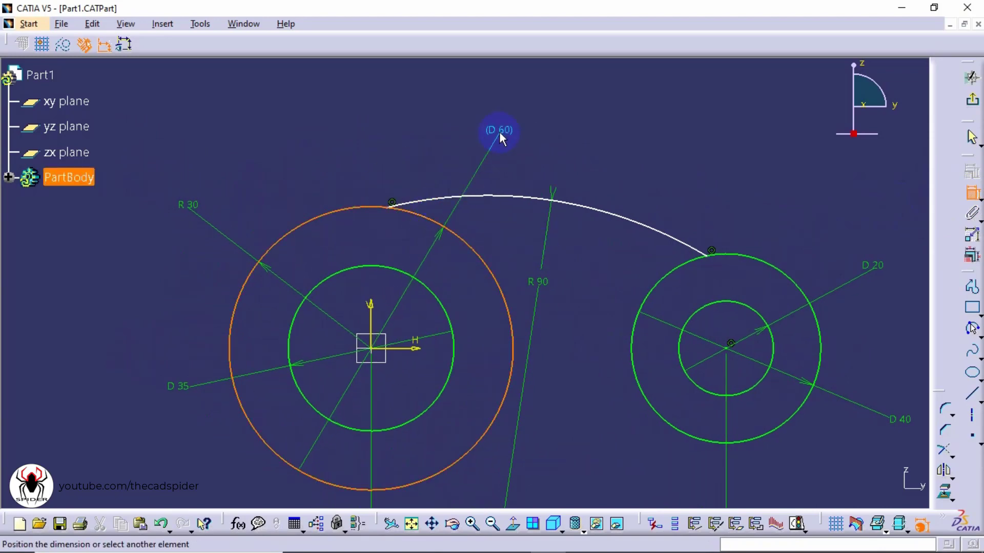
click(490, 197)
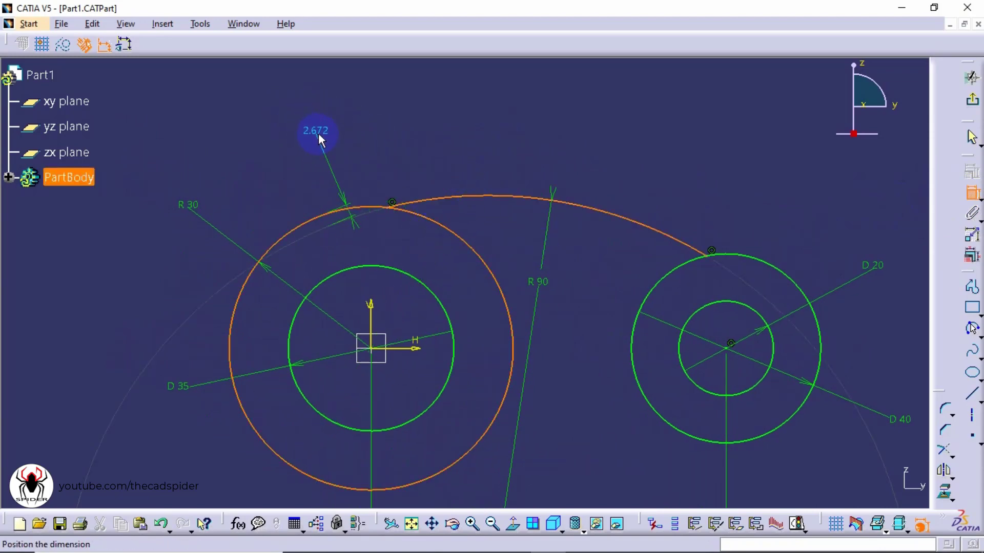
right_click(318, 133)
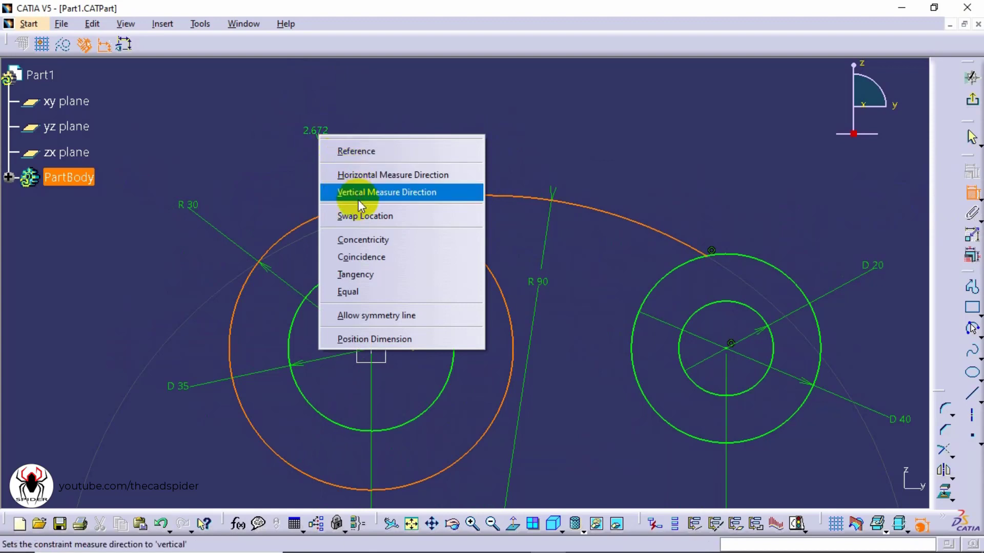
click(365, 274)
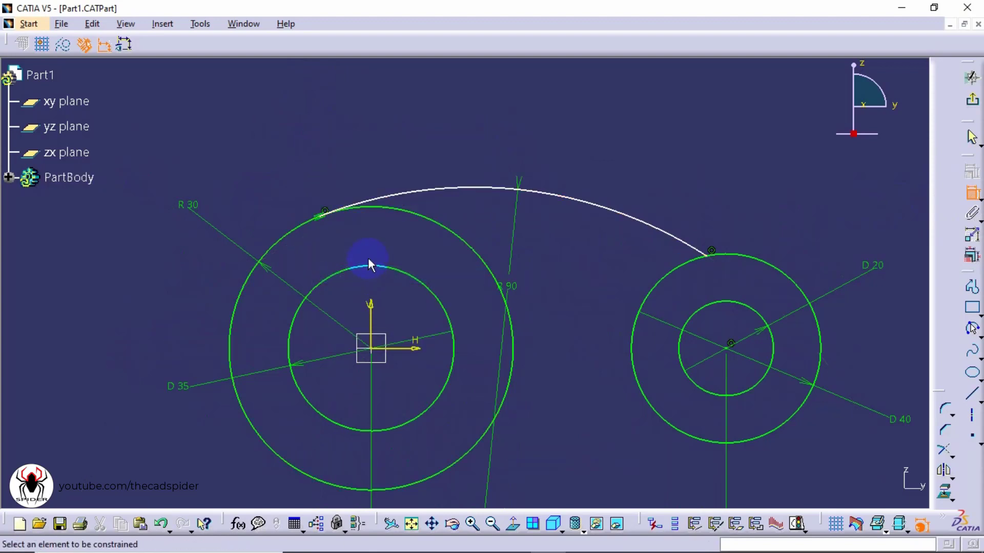
Constrain the 90 mm arc tangent to the right outer circle
middle_drag(325, 215, 439, 213)
click(558, 205)
click(633, 215)
right_click(622, 106)
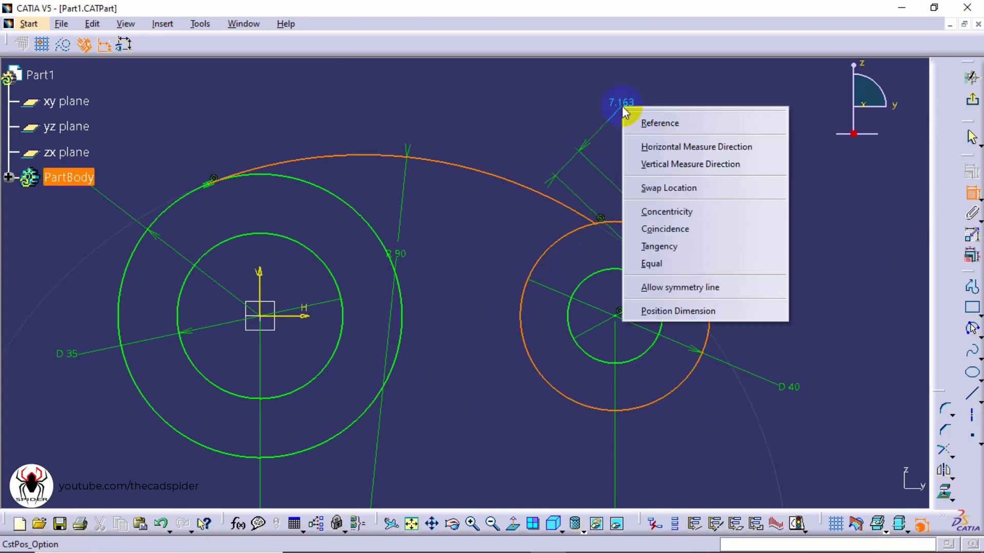
click(651, 250)
Draw a limits-first three-point arc between the undersides of the two outer circles, bulging upward with a radius of 40 mm
mouse_move(661, 215)
middle_down()
mouse_move(681, 165)
mouse_move(654, 199)
mouse_move(677, 162)
middle_up()
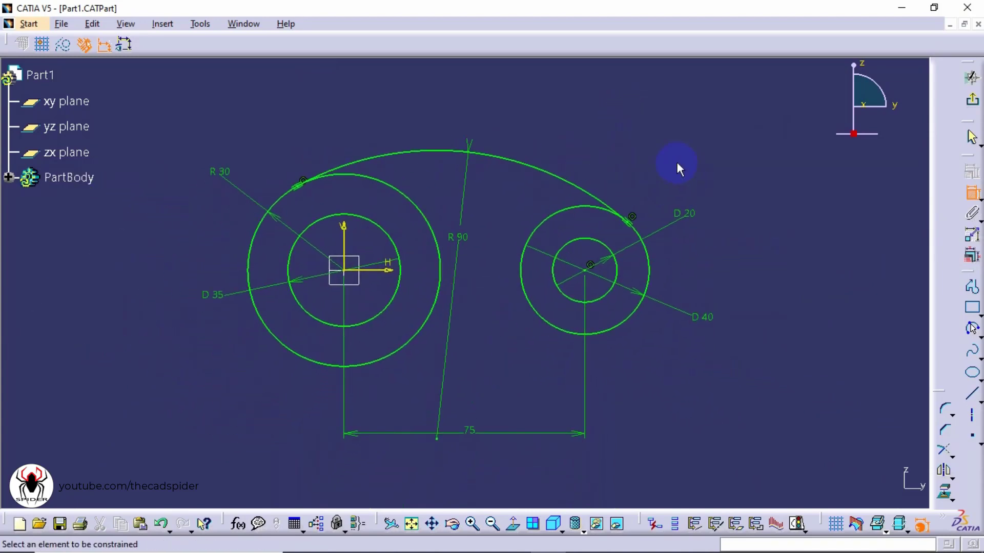
click(971, 327)
scroll(478, 347, up, 2)
click(376, 375)
click(606, 358)
key(Tab)
key(Tab)
text(40)
key(Return)
click(514, 384)
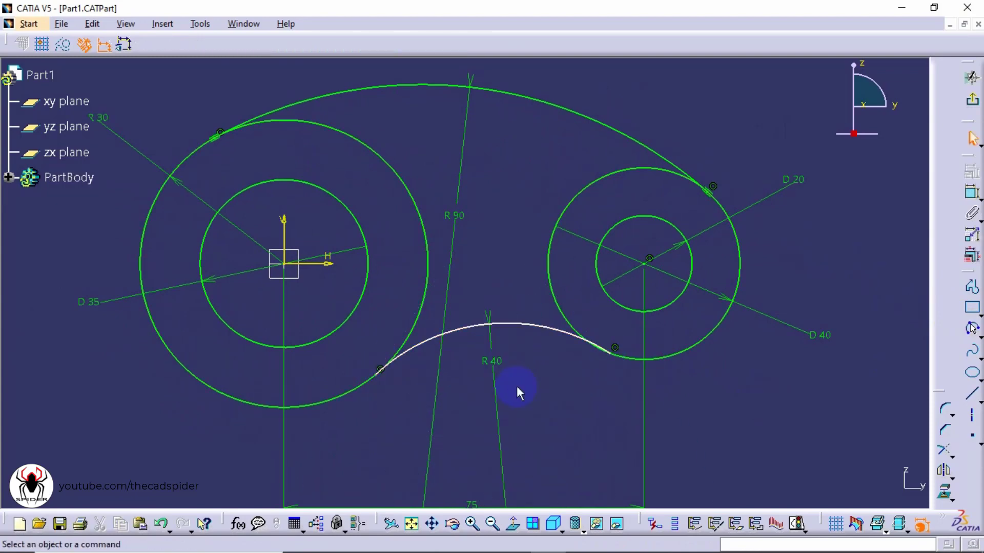
Constrain the 40 mm arc tangent to the right outer circle
scroll(613, 393, up, 2)
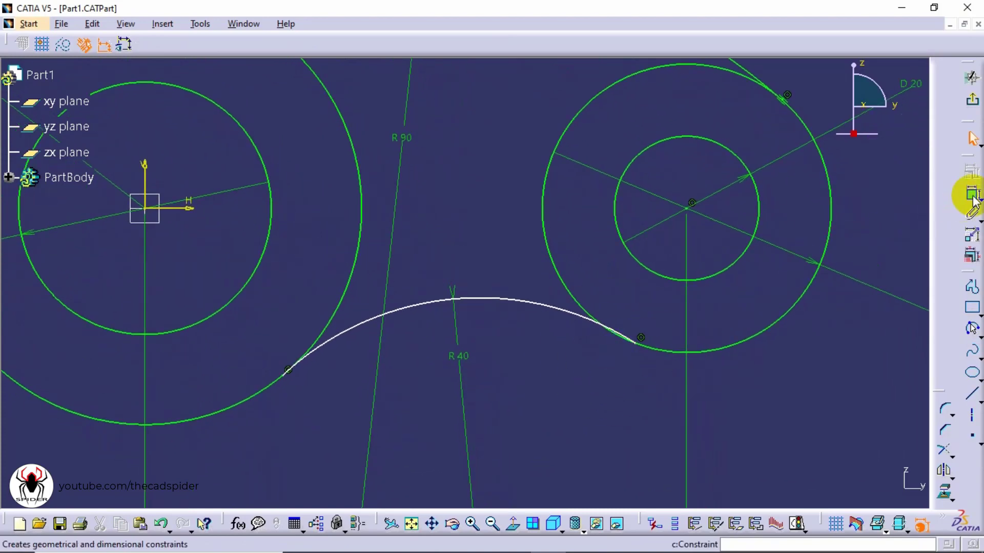
click(730, 351)
click(548, 314)
right_click(589, 389)
click(616, 341)
Constrain the 40 mm arc tangent to the left outer circle
click(448, 313)
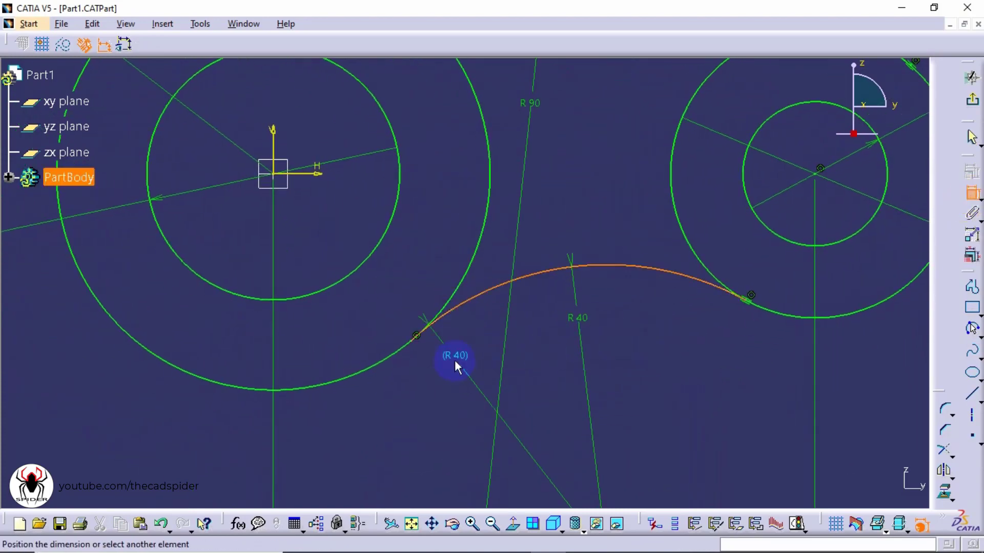
right_click(462, 348)
click(500, 285)
mouse_move(501, 275)
middle_down()
mouse_move(578, 293)
mouse_move(549, 365)
middle_up()
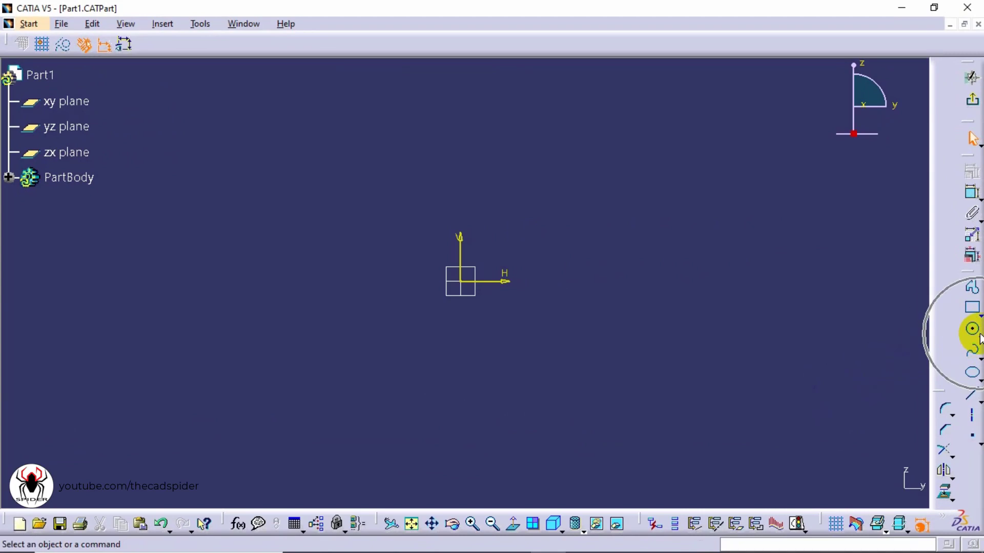
Begin a centre-based arc at the origin of the empty sketch with a radius of 25 mm and a start angle of 15 degrees
click(979, 339)
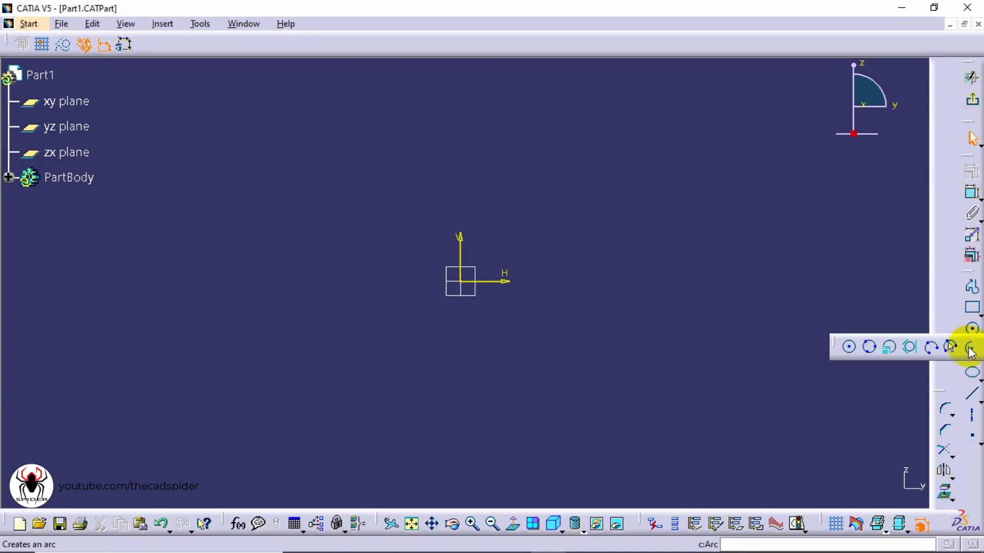
click(969, 347)
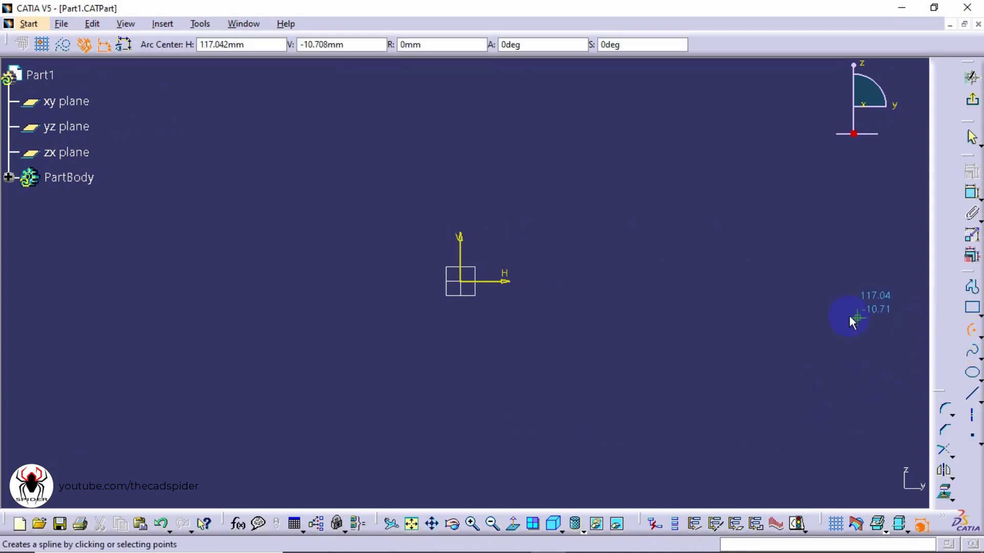
click(461, 281)
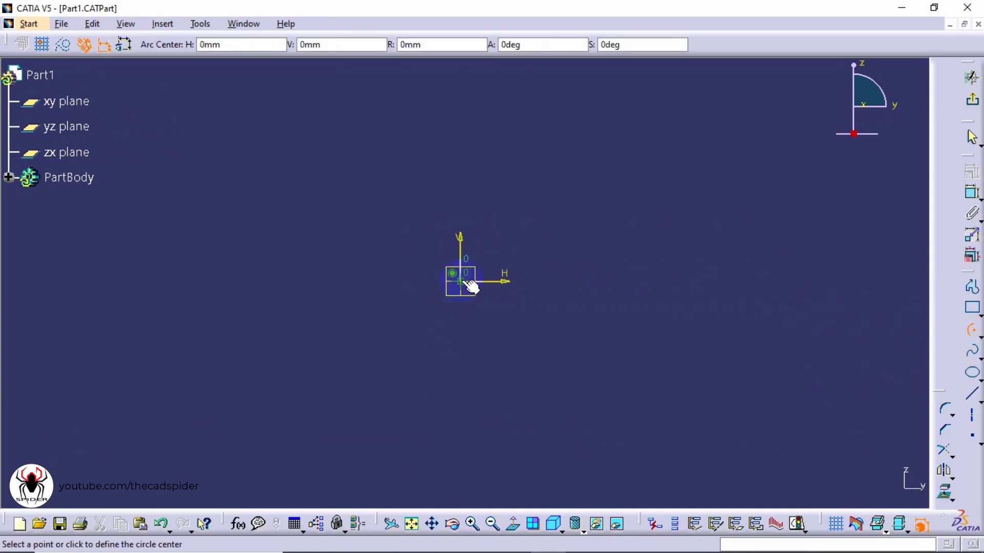
key(Tab)
key(Tab)
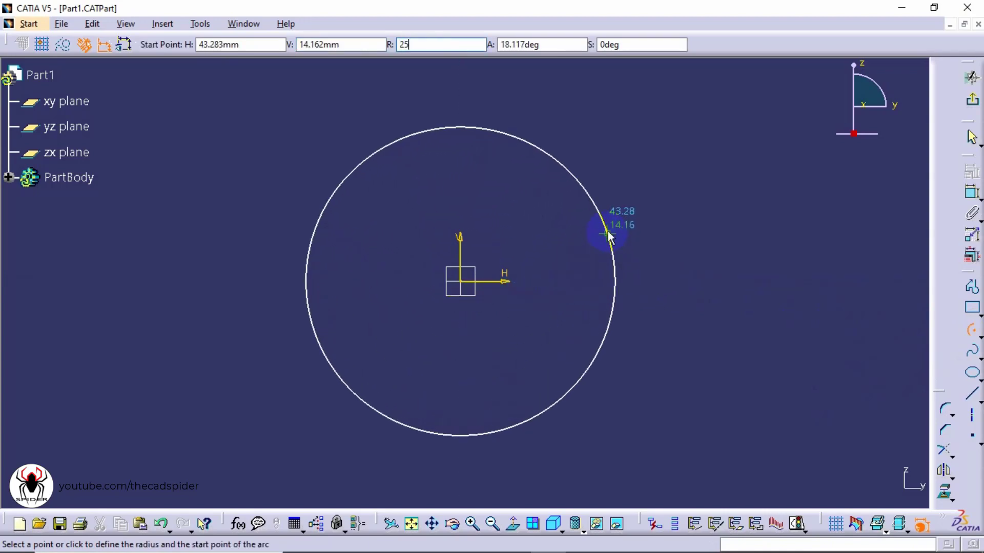
text(25)
key(Tab)
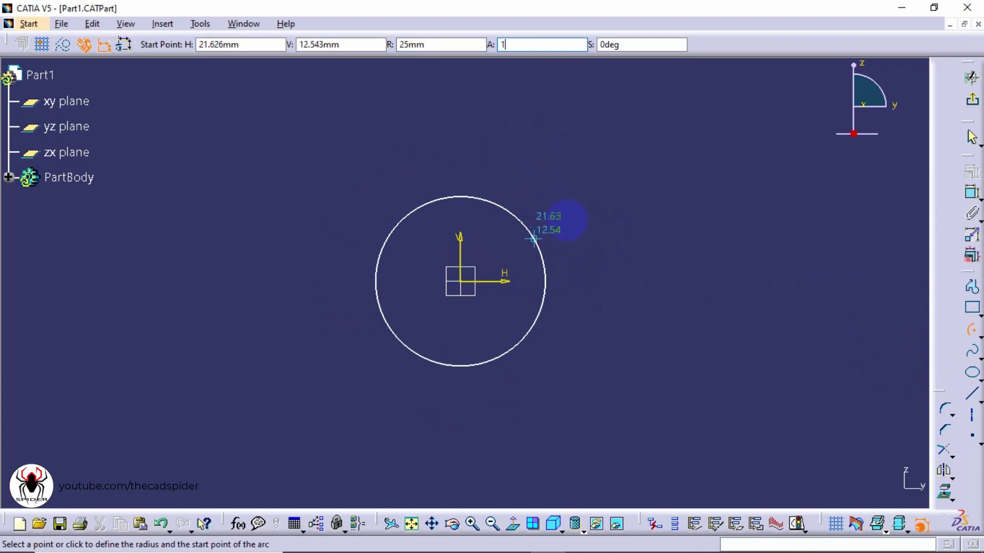
key(Return)
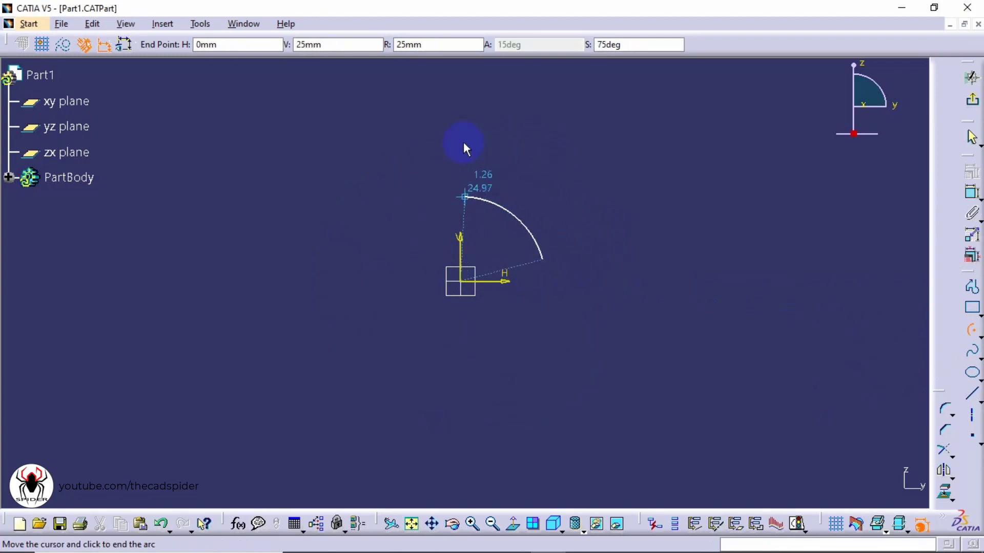
Complete the arc with a counterclockwise sweep of 90 degrees
key(Tab)
key(Tab)
key(Tab)
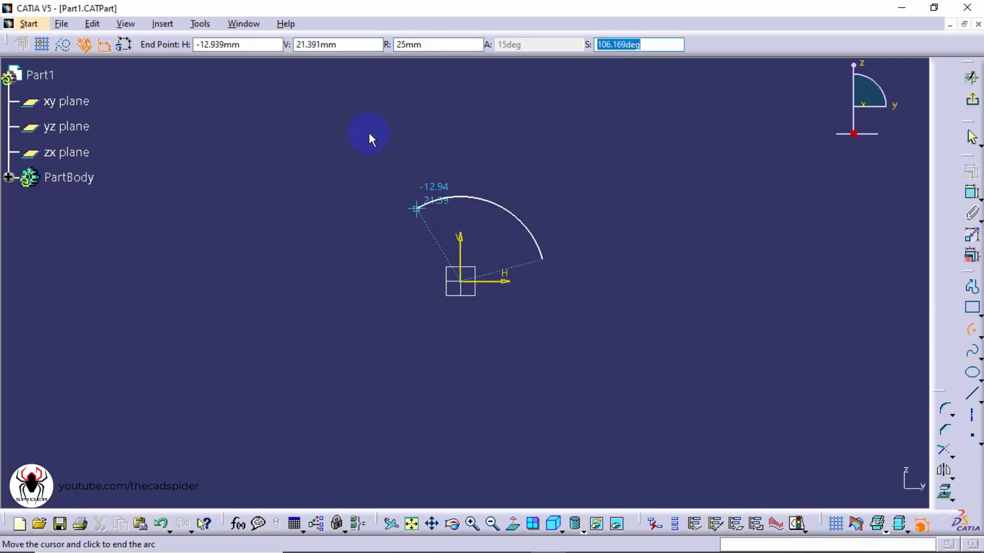
text(90)
key(Return)
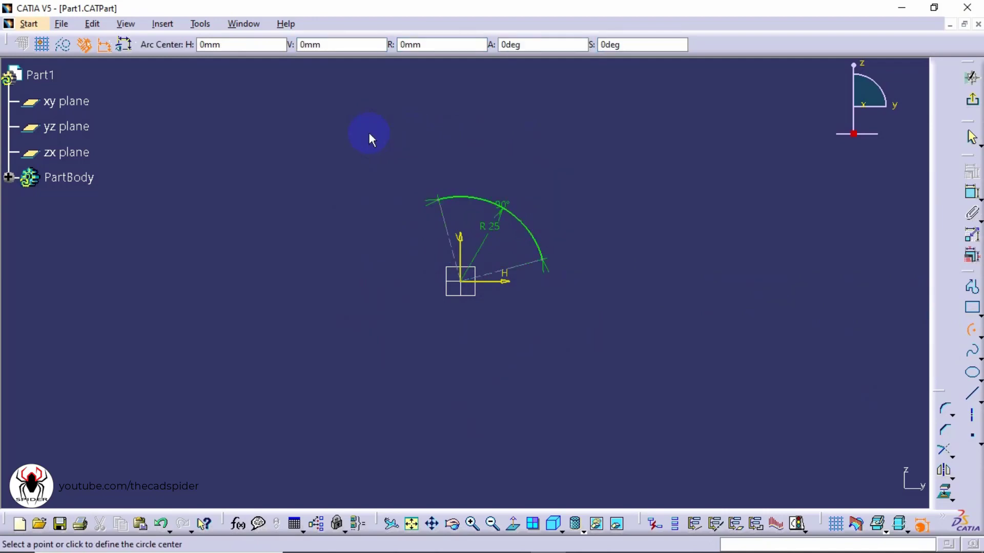
mouse_move(531, 255)
middle_down()
mouse_move(542, 193)
mouse_move(531, 277)
middle_up()
key(Escape)
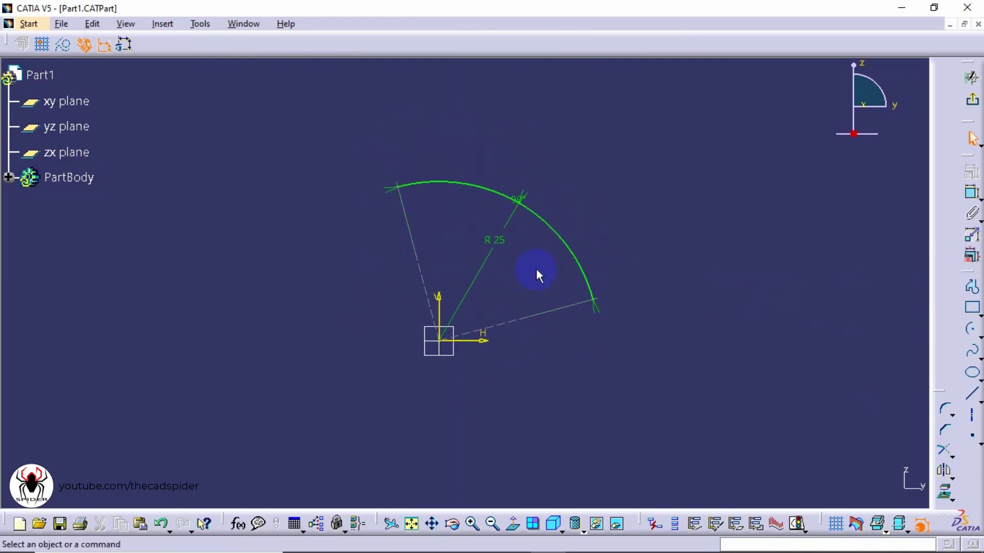
Dimension the angle between the horizontal axis and the arc's lower radial line, placing it outside the arc
click(970, 192)
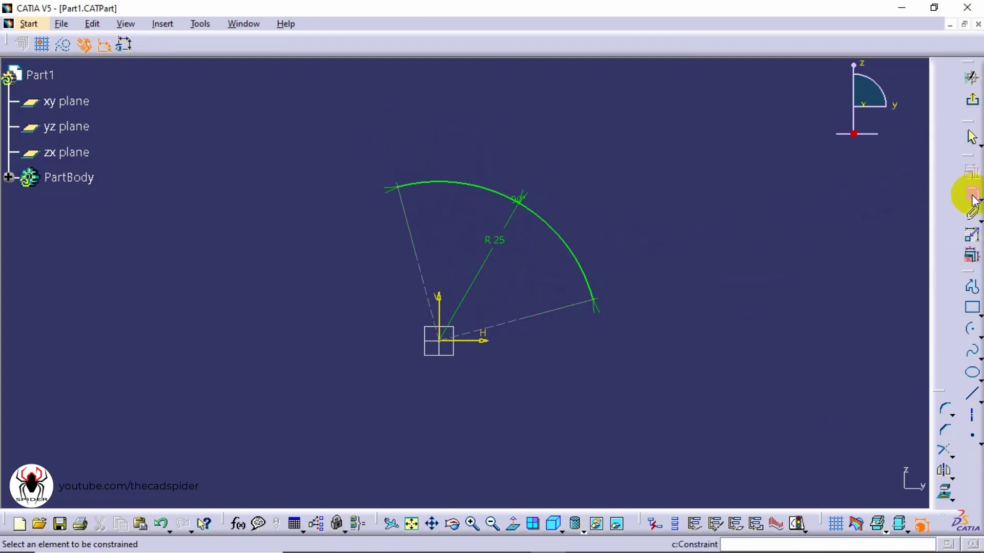
click(482, 340)
click(567, 307)
click(649, 307)
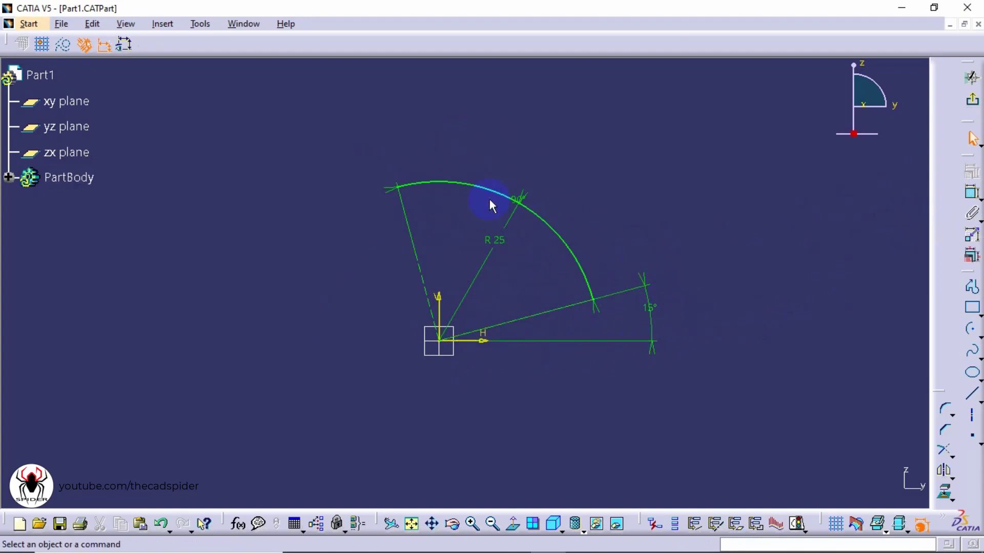
Move the 90° sweep dimension inward so it sits between the origin and the 25 mm arc
drag(391, 189, 512, 282)
key(Escape)
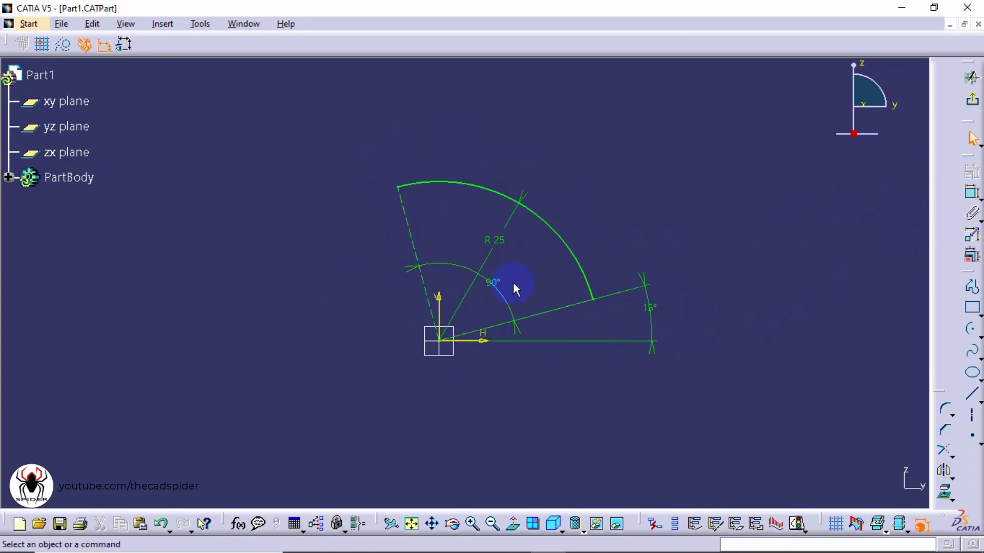
Draw a 40 mm radius arc centred at the origin, starting at 105 degrees and ending on the extension of the 15° radial line
click(971, 330)
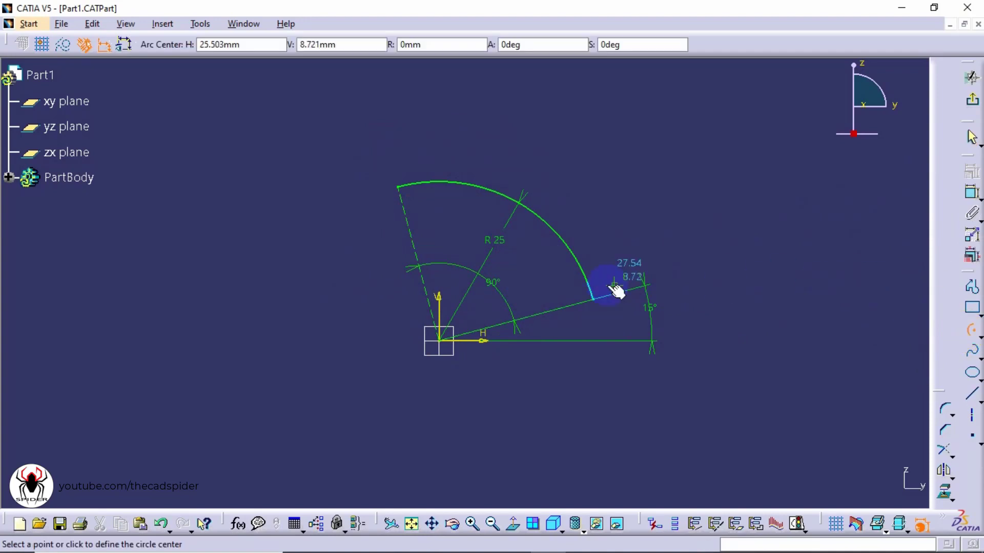
click(440, 343)
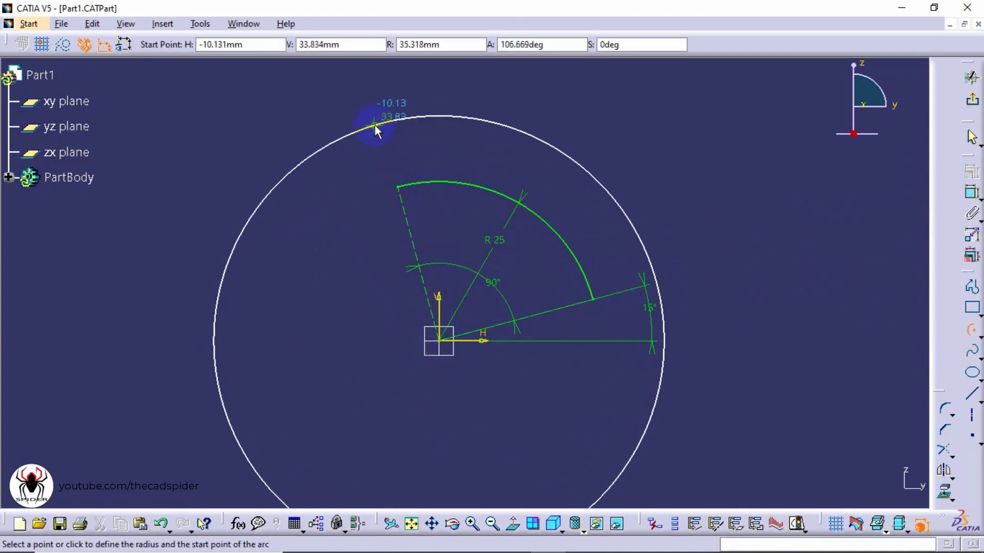
key(Tab)
key(Tab)
text(40)
key(Tab)
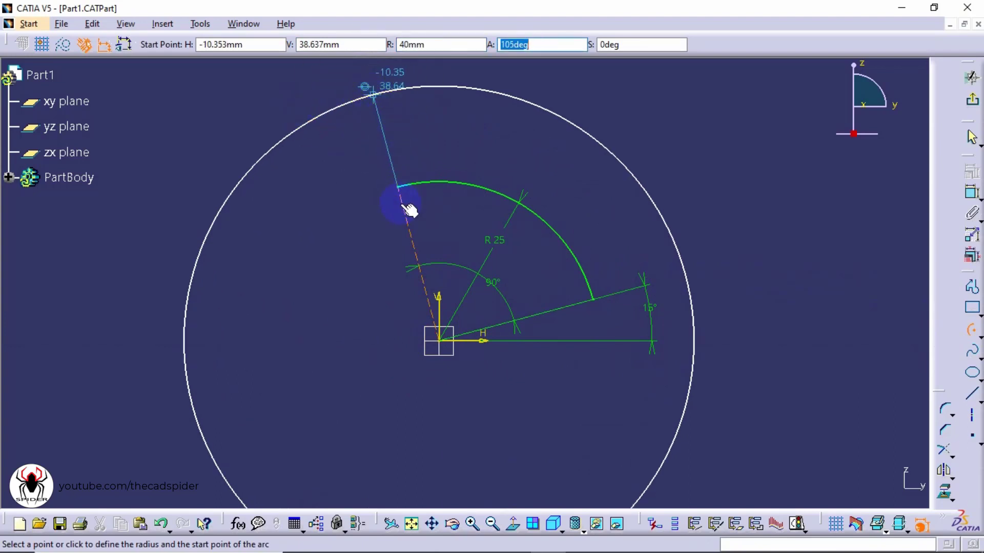
key(Return)
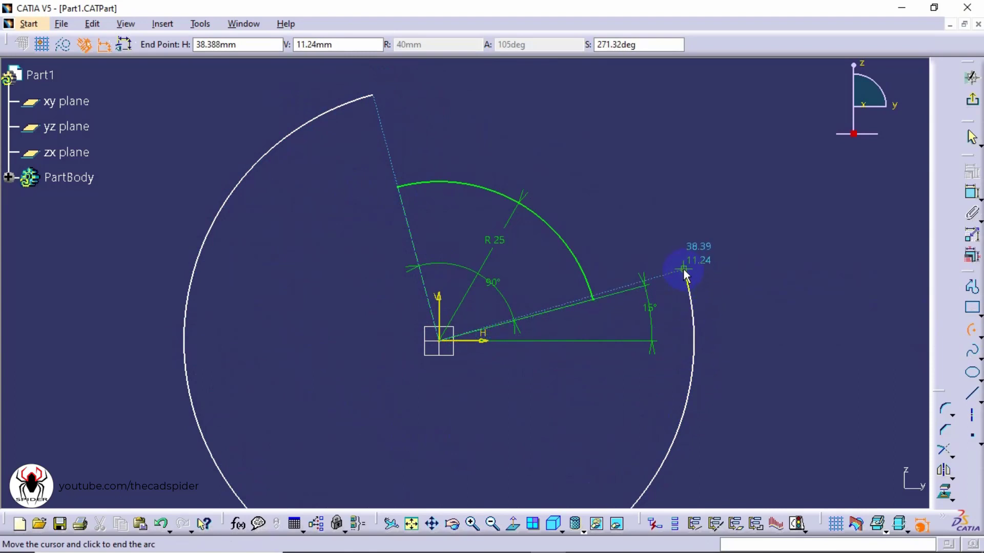
click(684, 278)
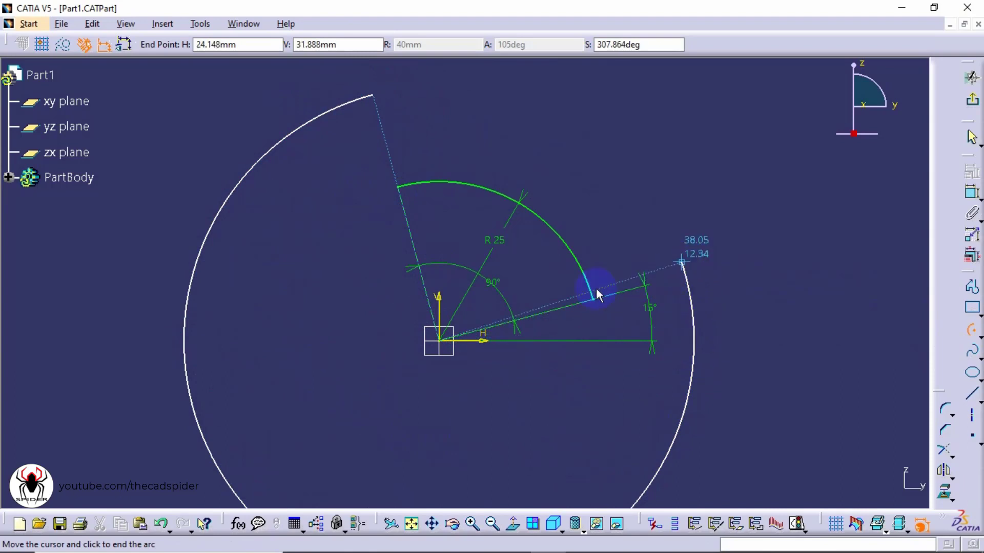
click(571, 306)
Move the 15° dimension inside the 25 mm arc, closer to the origin
drag(650, 333, 559, 338)
click(600, 338)
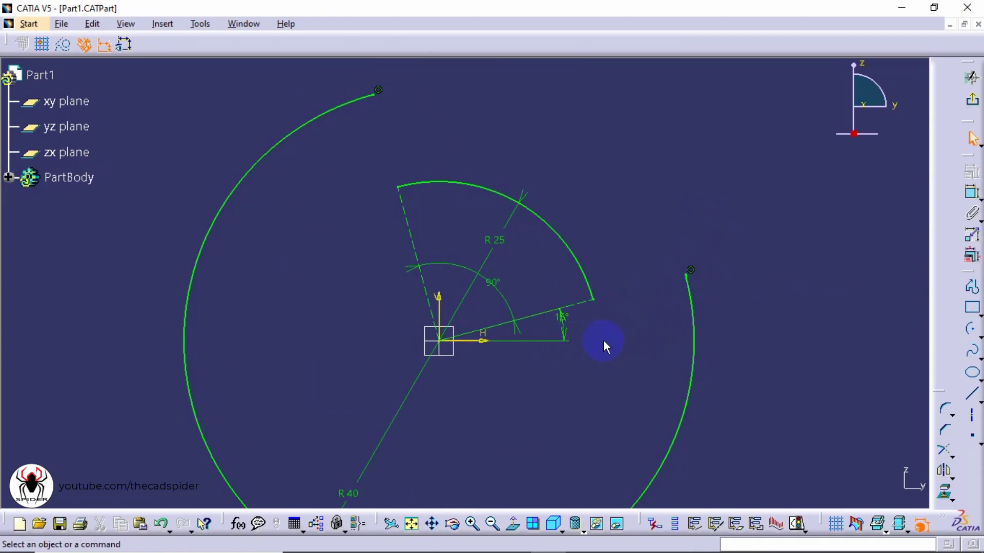
Connect the 25 mm arc's two endpoints to the matching 40 mm arc endpoints with straight profile lines
click(972, 289)
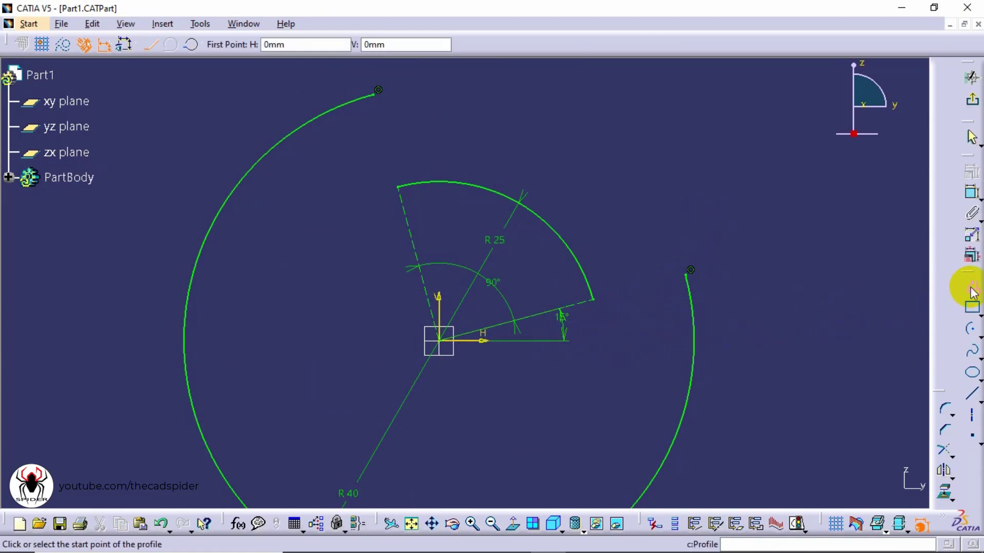
click(593, 297)
click(687, 274)
click(928, 279)
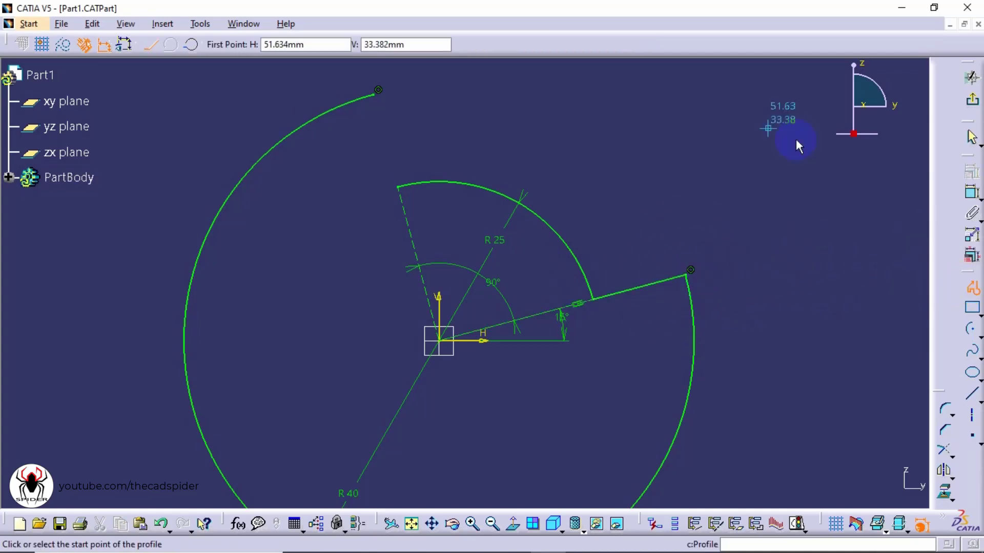
click(402, 186)
click(378, 89)
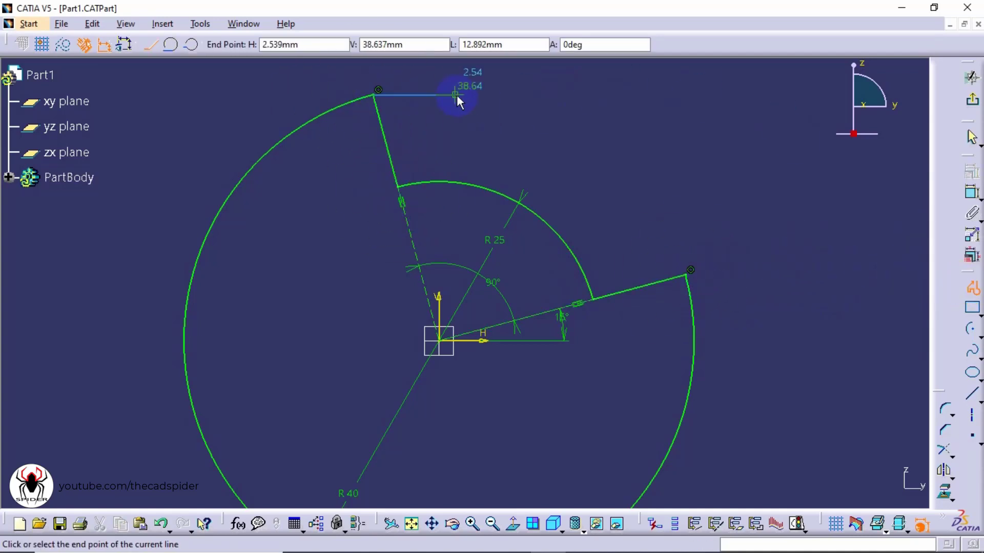
key(Escape)
Move the 90° and 15° dimensions outside the 40 mm arc
mouse_move(613, 138)
middle_down()
mouse_move(606, 129)
mouse_move(604, 142)
middle_up()
mouse_move(501, 239)
mouse_down()
mouse_move(560, 213)
mouse_move(640, 149)
mouse_up()
drag(556, 261, 732, 272)
click(812, 252)
Draw a circle about 30 mm in diameter centred at the origin, inside the 25 mm arc
click(980, 336)
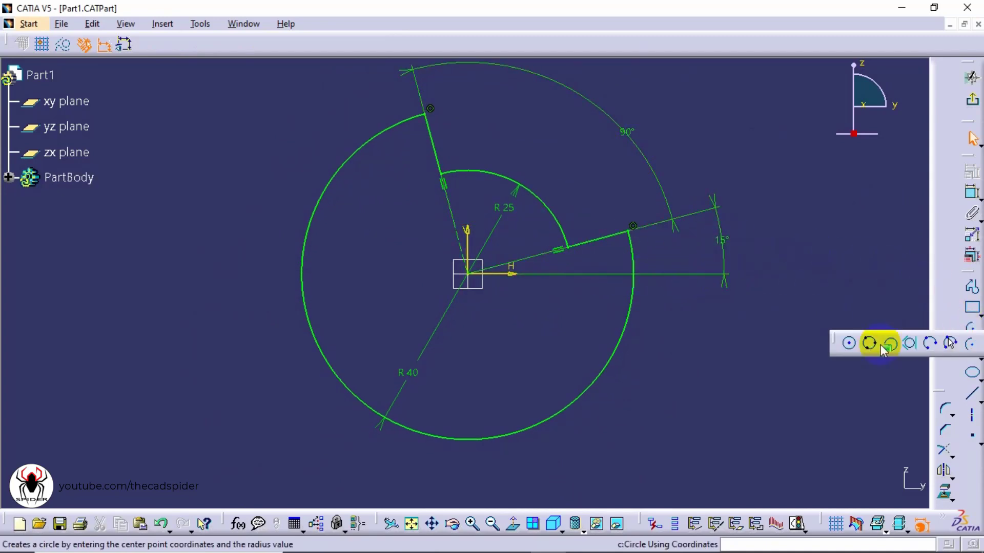
click(848, 340)
click(472, 274)
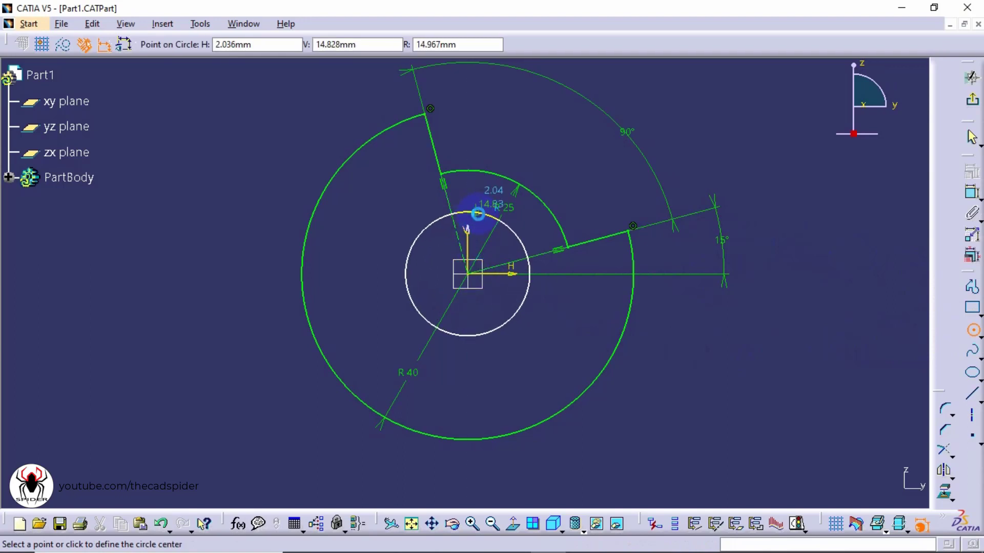
click(468, 214)
Dimension the inner circle's diameter, placing it below the circle, and set it to 30 mm
click(972, 192)
click(492, 336)
click(522, 374)
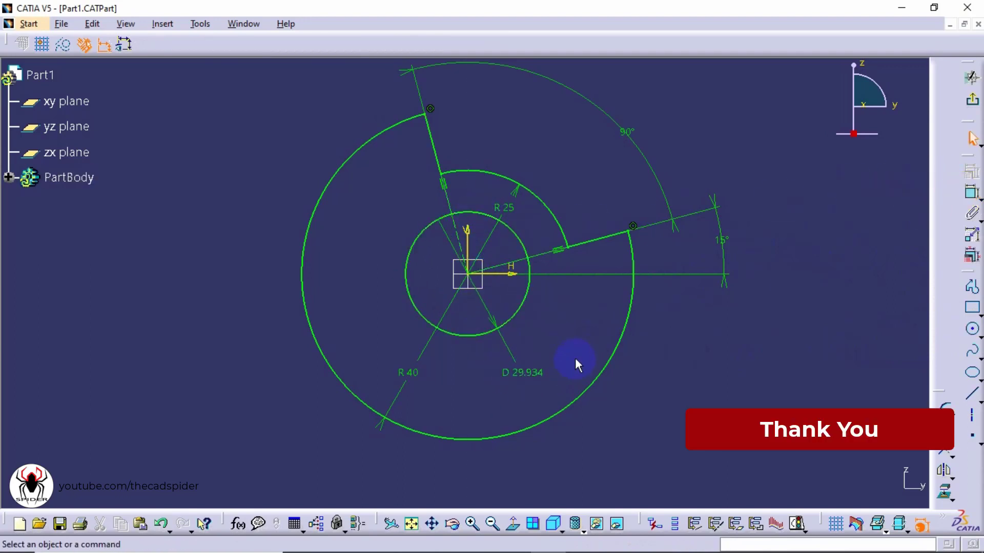
double_click(523, 373)
text(30)
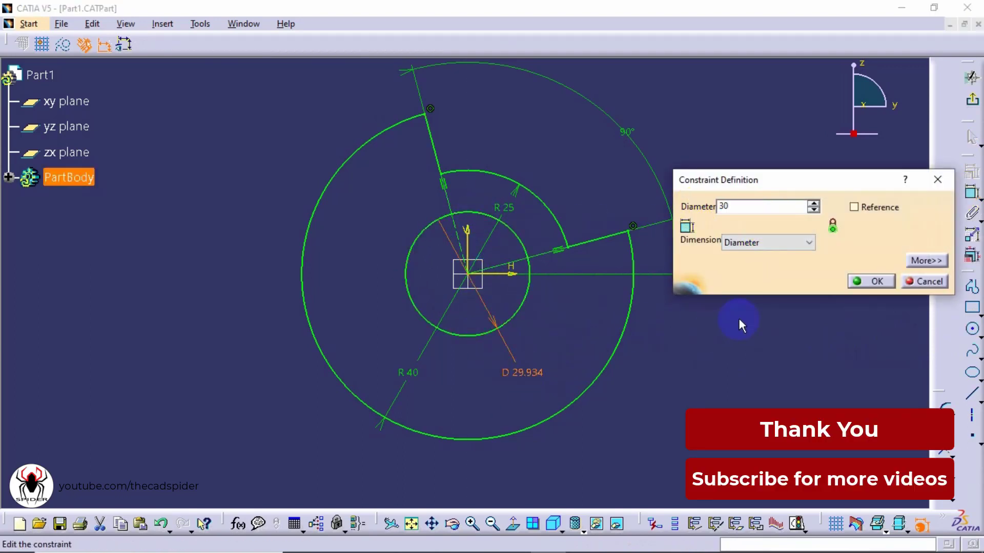